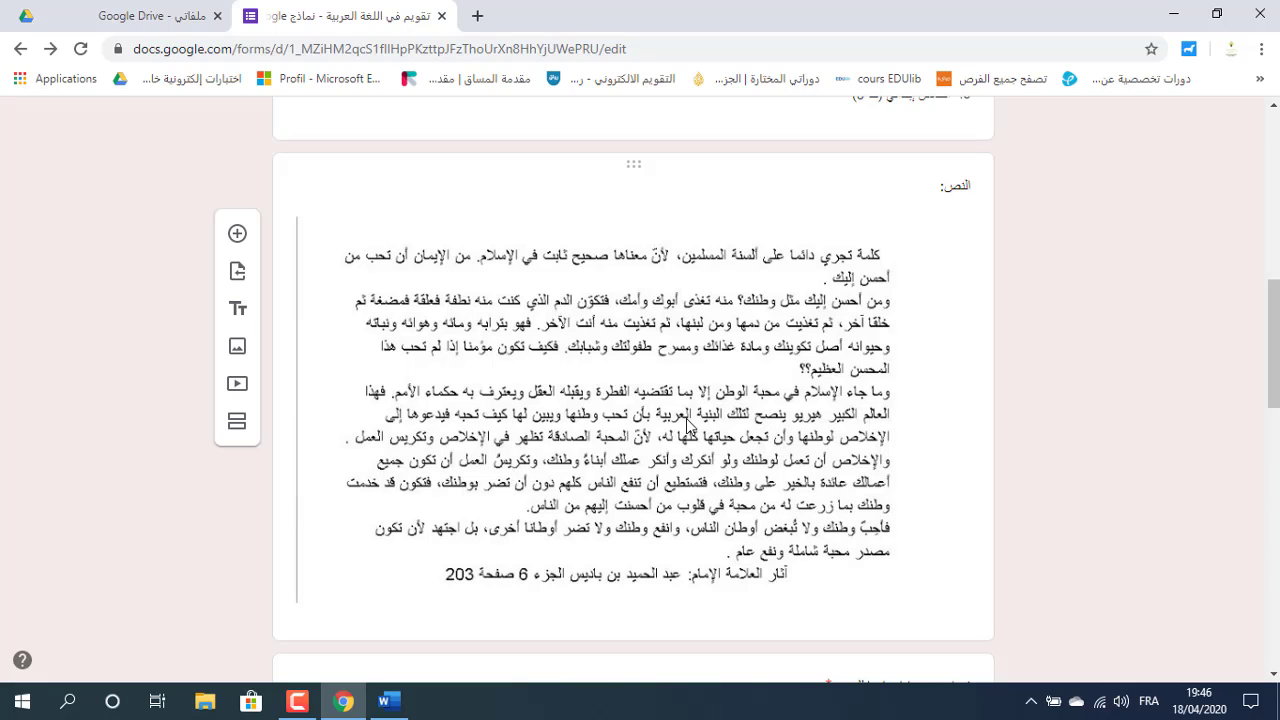
Open the form settings and limit each respondent to one response.
{"action": "left_click_drag", "start_coordinate": [1278, 336], "coordinate": [1278, 446]}
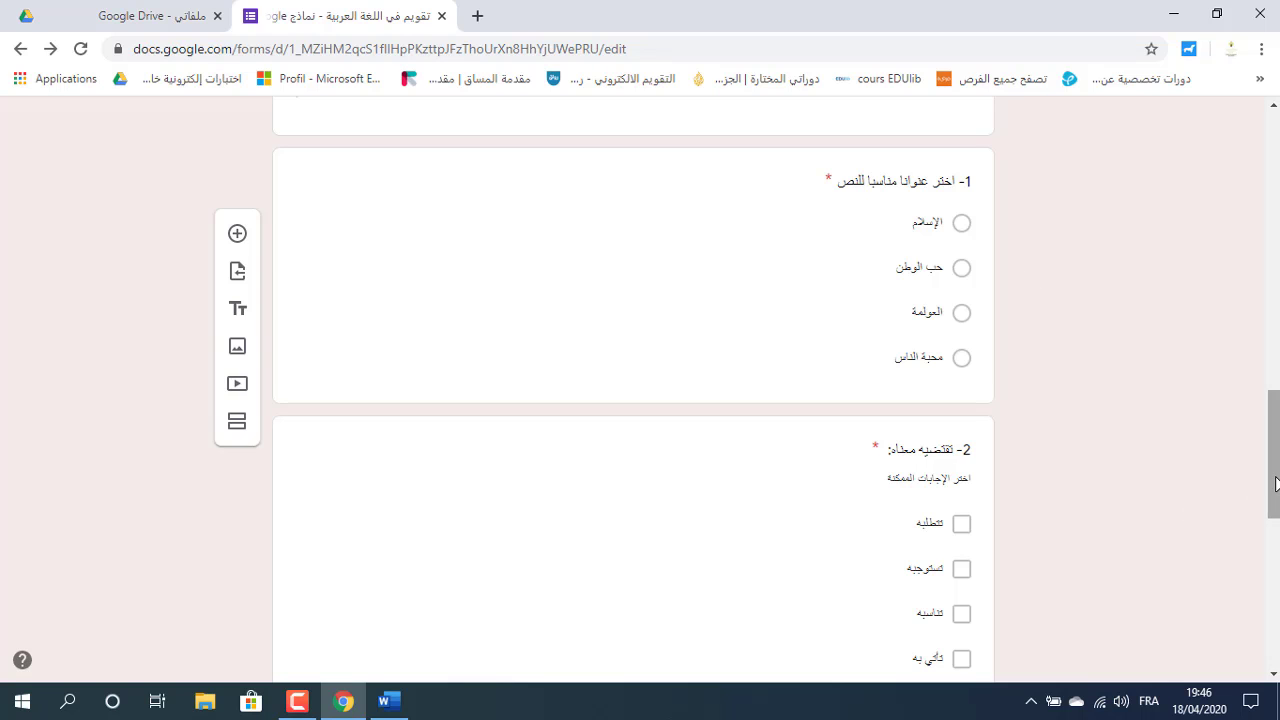
{"action": "left_click_drag", "start_coordinate": [1277, 488], "coordinate": [1277, 508]}
{"action": "scroll", "coordinate": [633, 400], "scroll_direction": "down", "scroll_amount": 6}
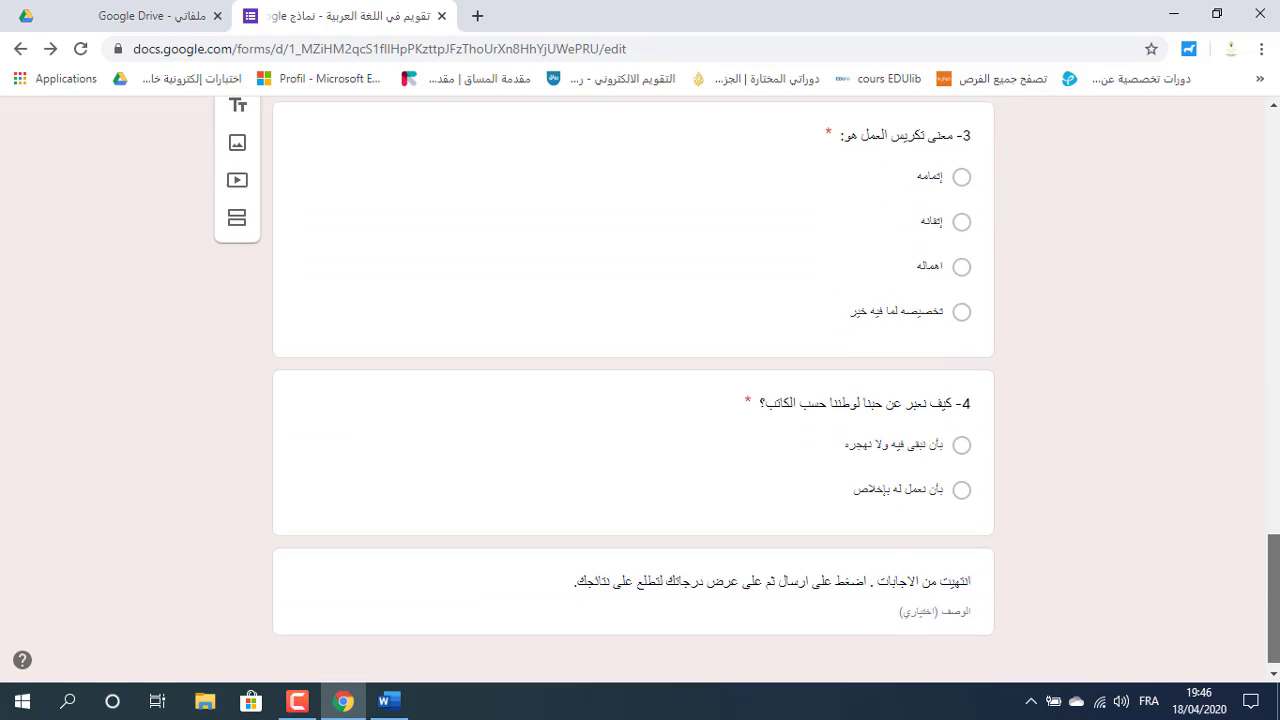
{"action": "left_click_drag", "start_coordinate": [1277, 605], "coordinate": [1277, 170]}
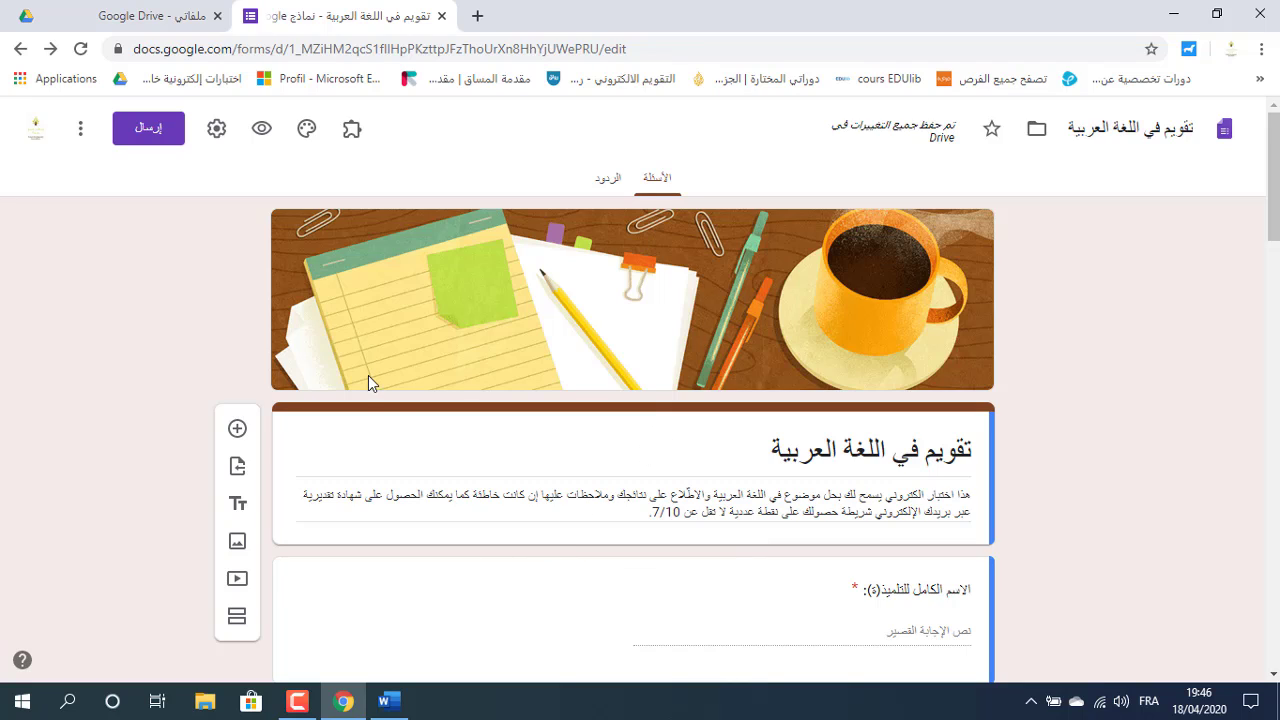
{"action": "left_click", "coordinate": [217, 131]}
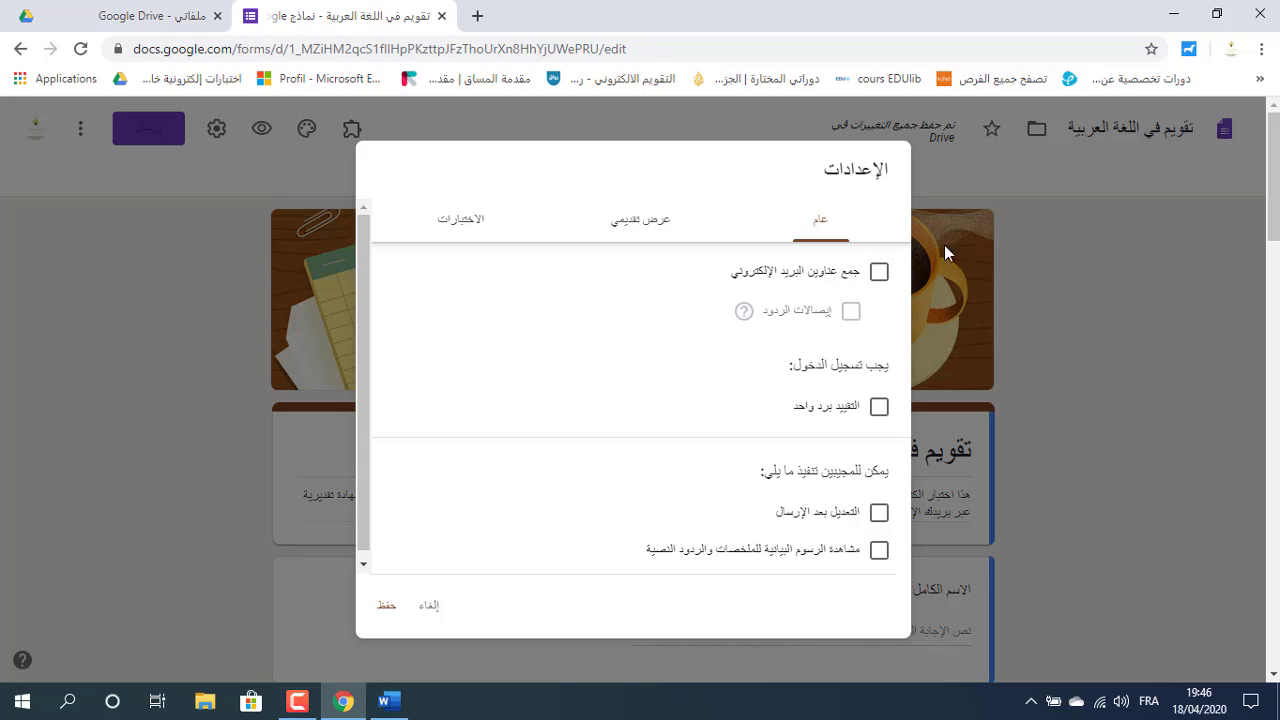
{"action": "left_click", "coordinate": [878, 272]}
{"action": "left_click", "coordinate": [878, 274]}
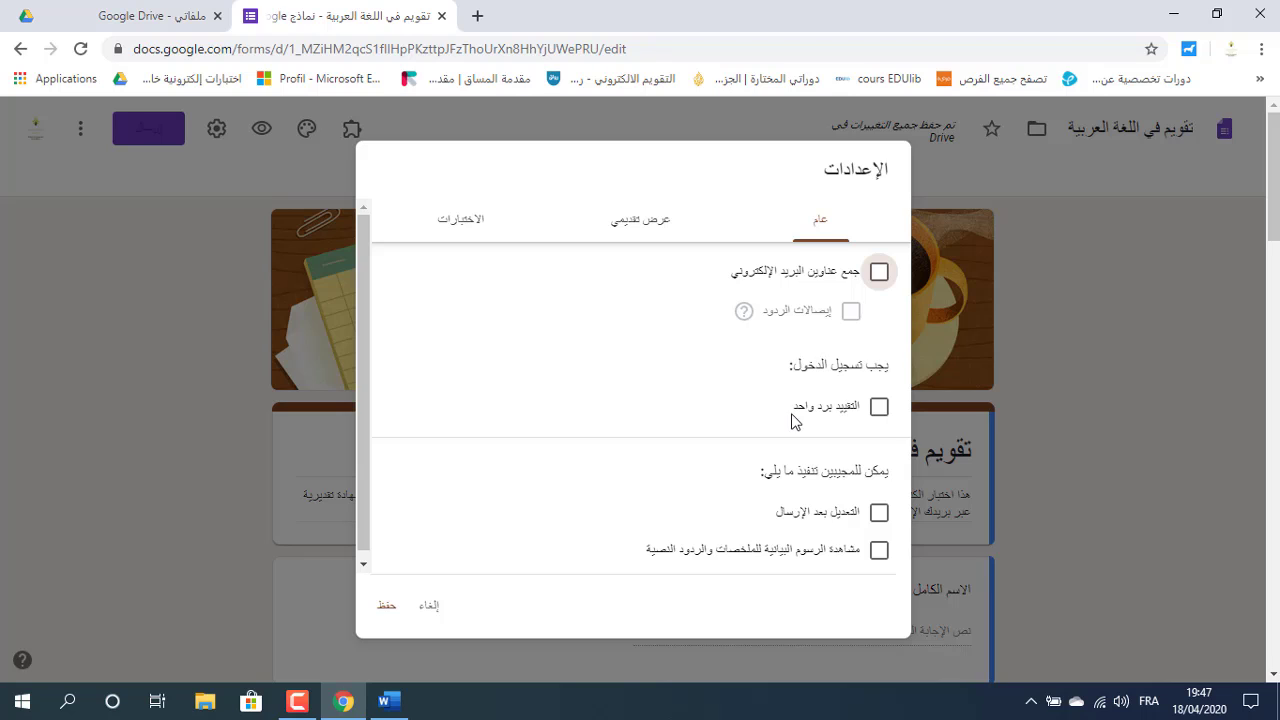
{"action": "left_click", "coordinate": [879, 408]}
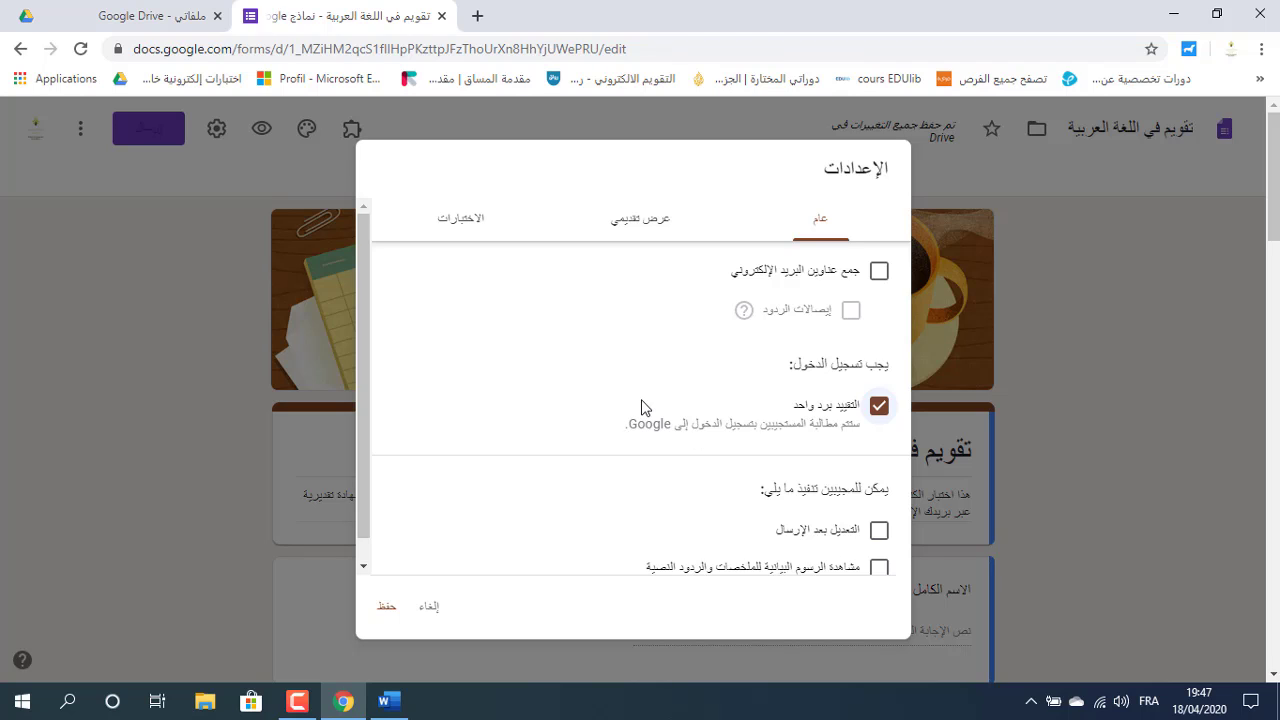
{"action": "left_click", "coordinate": [879, 410]}
{"action": "left_click", "coordinate": [879, 410]}
Keep the one-response limit on, collect respondents' email addresses, and show Presentation settings.
{"action": "left_click_drag", "start_coordinate": [361, 459], "coordinate": [362, 510]}
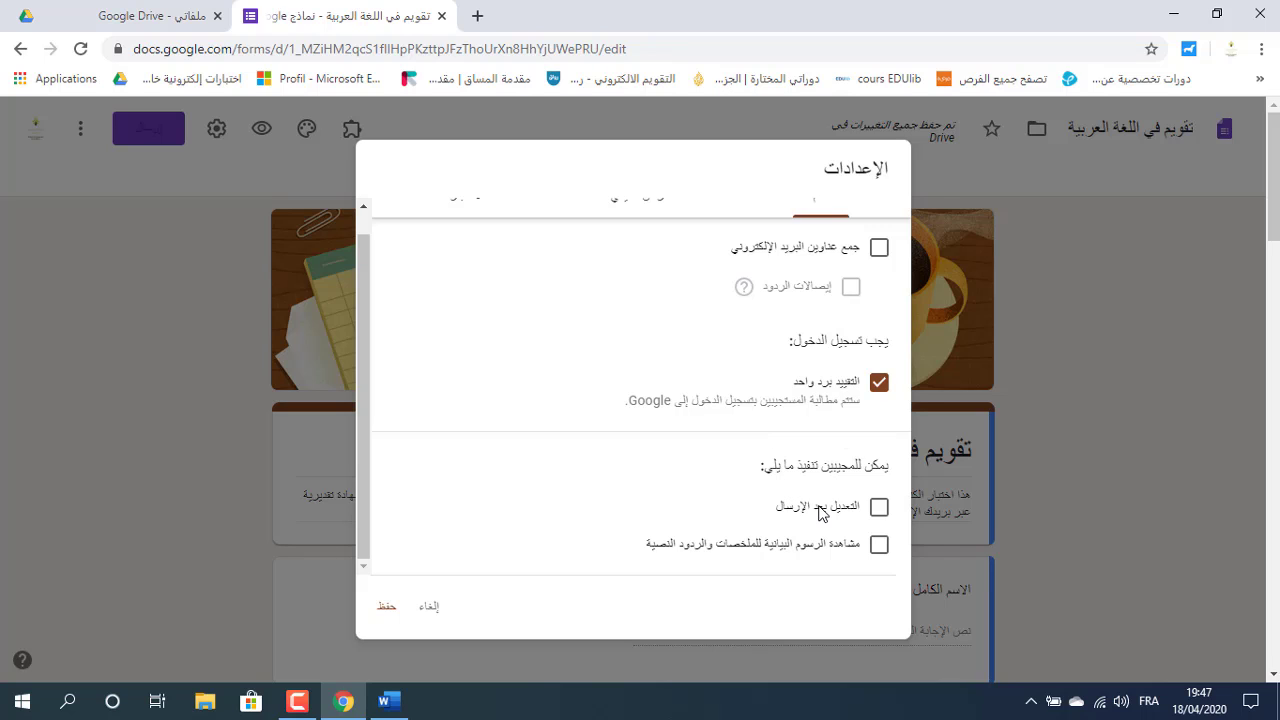
{"action": "left_click", "coordinate": [877, 384]}
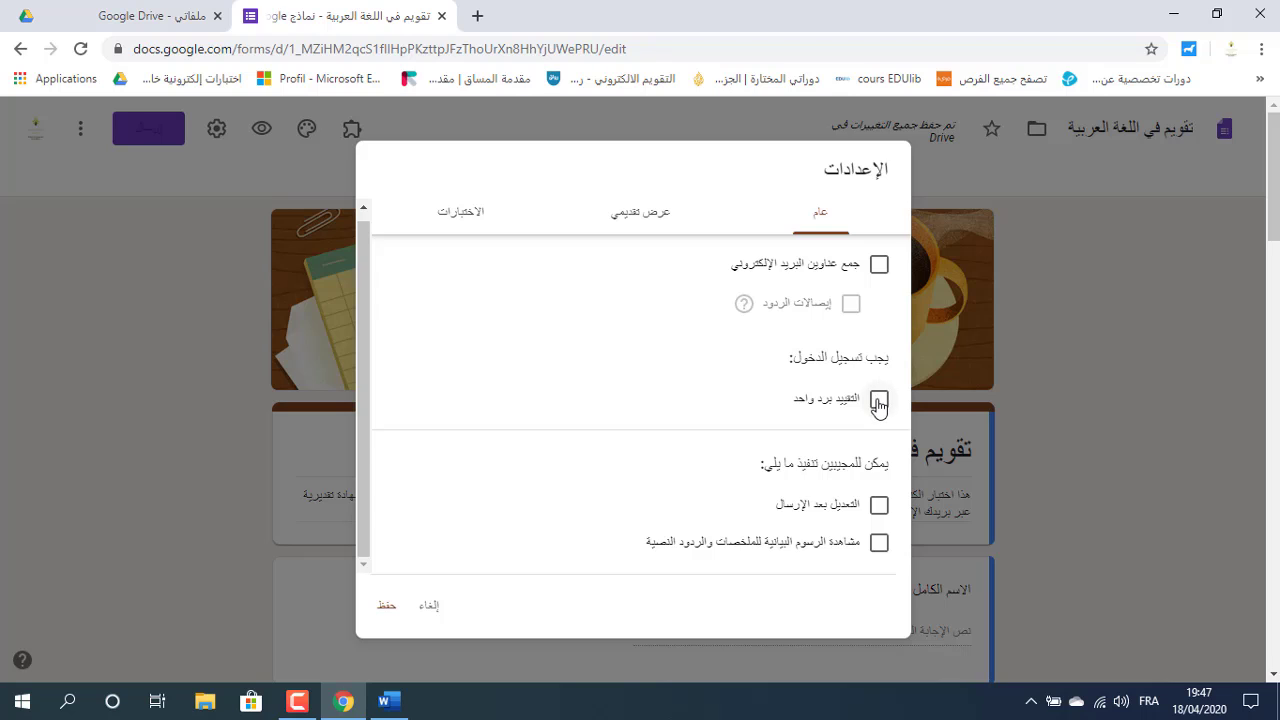
{"action": "left_click", "coordinate": [879, 400]}
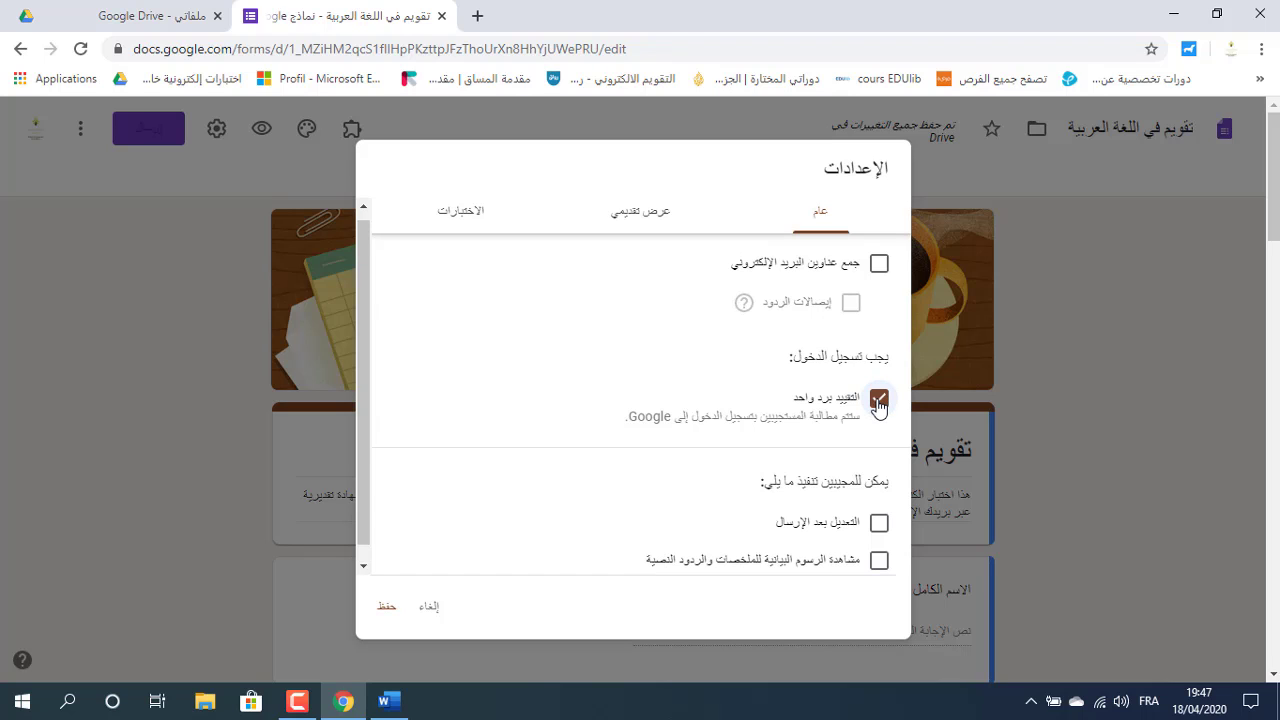
{"action": "left_click", "coordinate": [880, 265]}
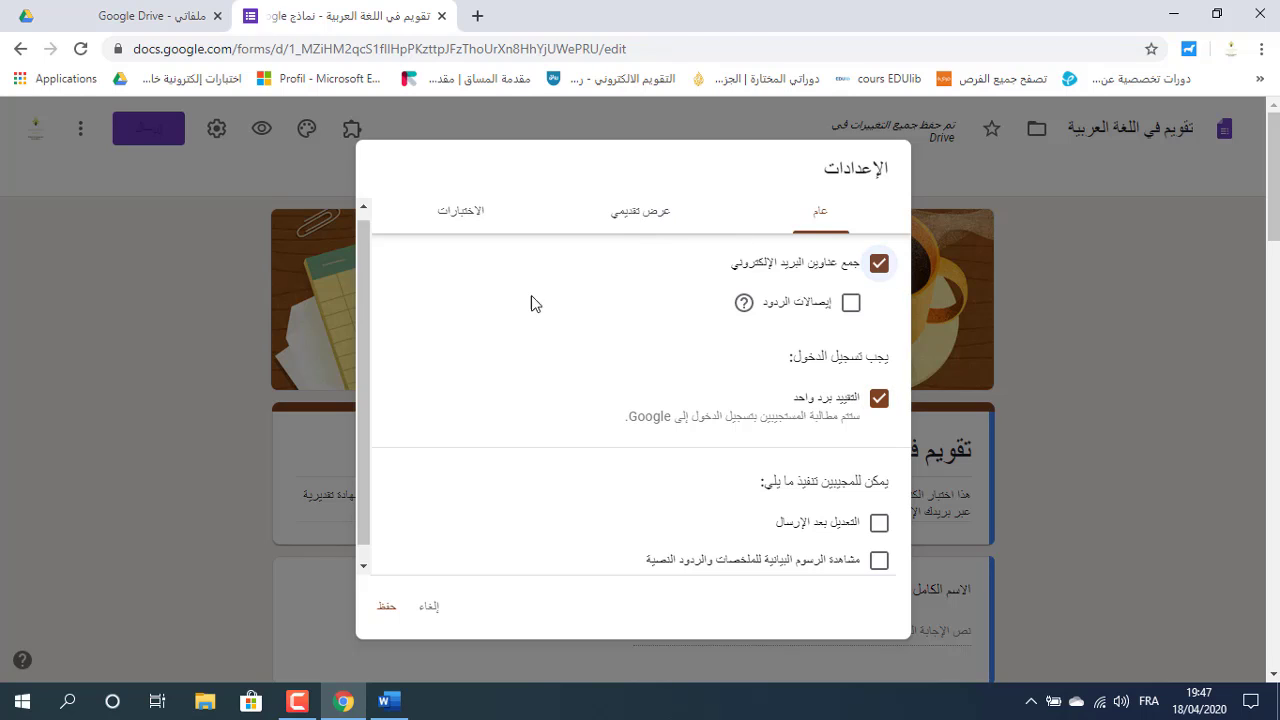
{"action": "left_click", "coordinate": [645, 222]}
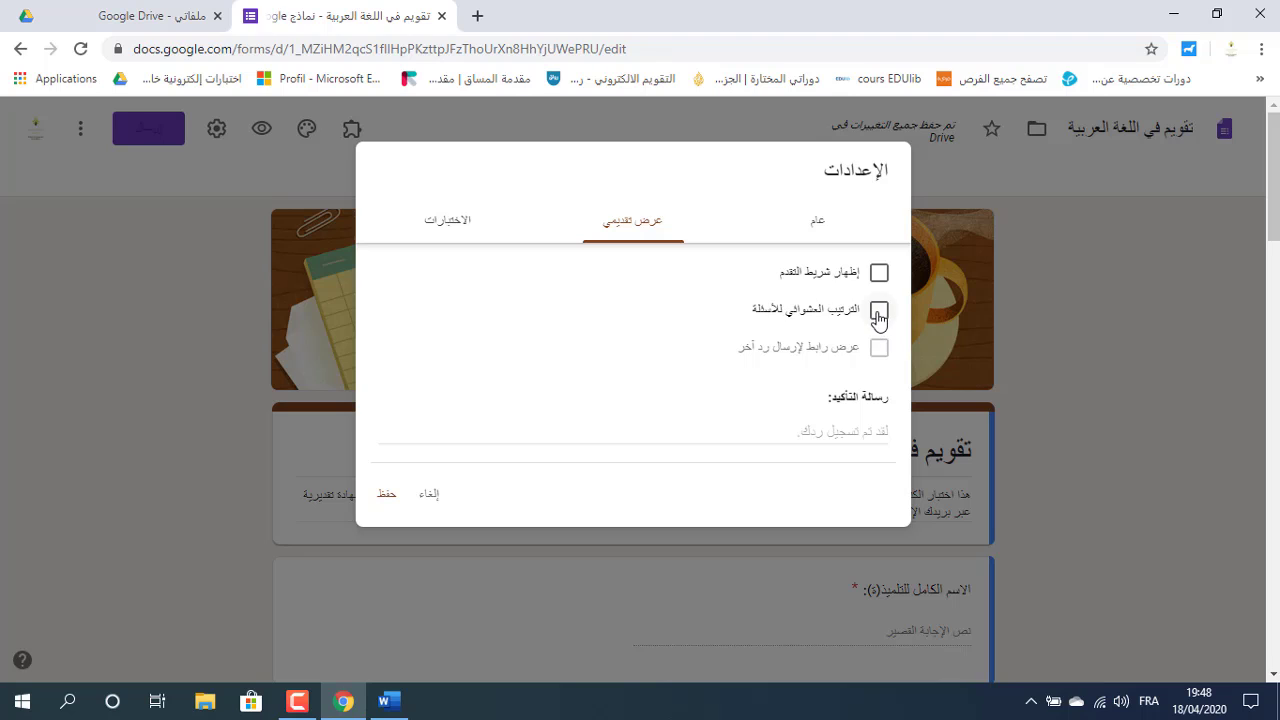
Turn on Shuffle question order in Presentation settings, then go to the Quizzes settings.
{"action": "left_click", "coordinate": [878, 313]}
{"action": "left_click", "coordinate": [846, 322]}
{"action": "left_click", "coordinate": [880, 318]}
{"action": "left_click", "coordinate": [764, 437]}
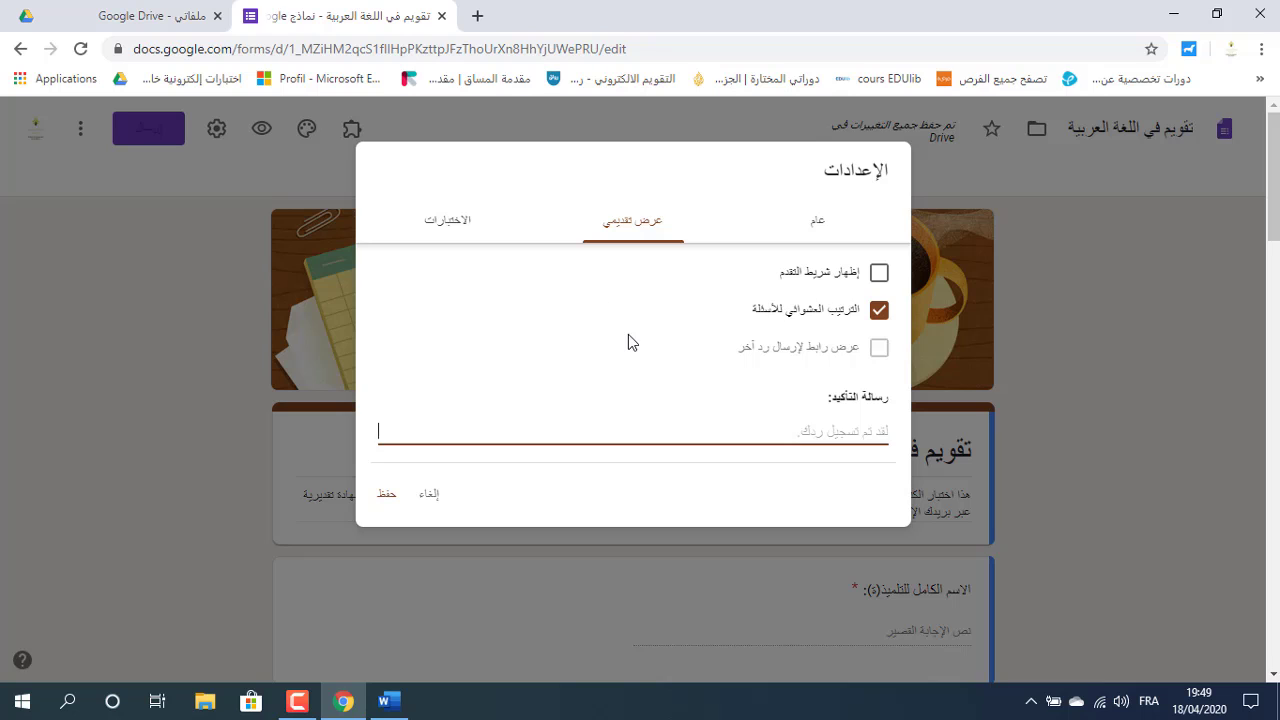
{"action": "left_click", "coordinate": [879, 311]}
{"action": "left_click", "coordinate": [447, 225]}
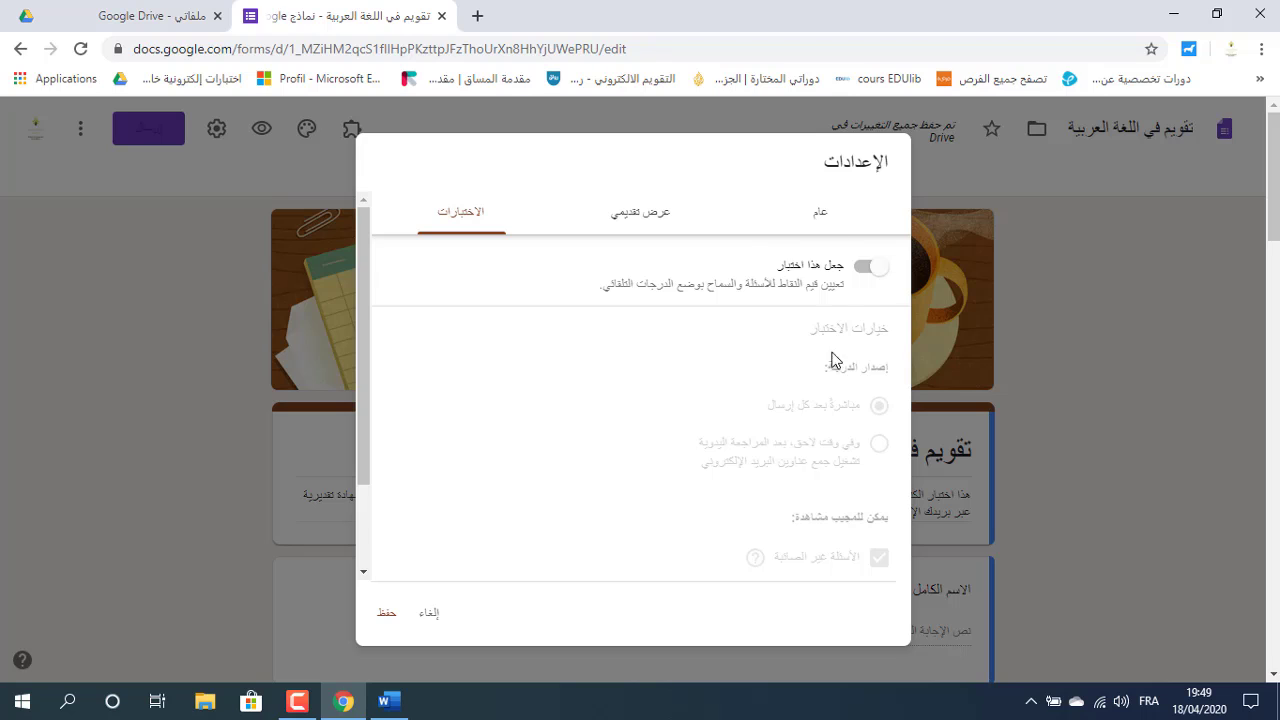
Switch on Make this a quiz, releasing grades immediately after each submission.
{"action": "left_click", "coordinate": [870, 267]}
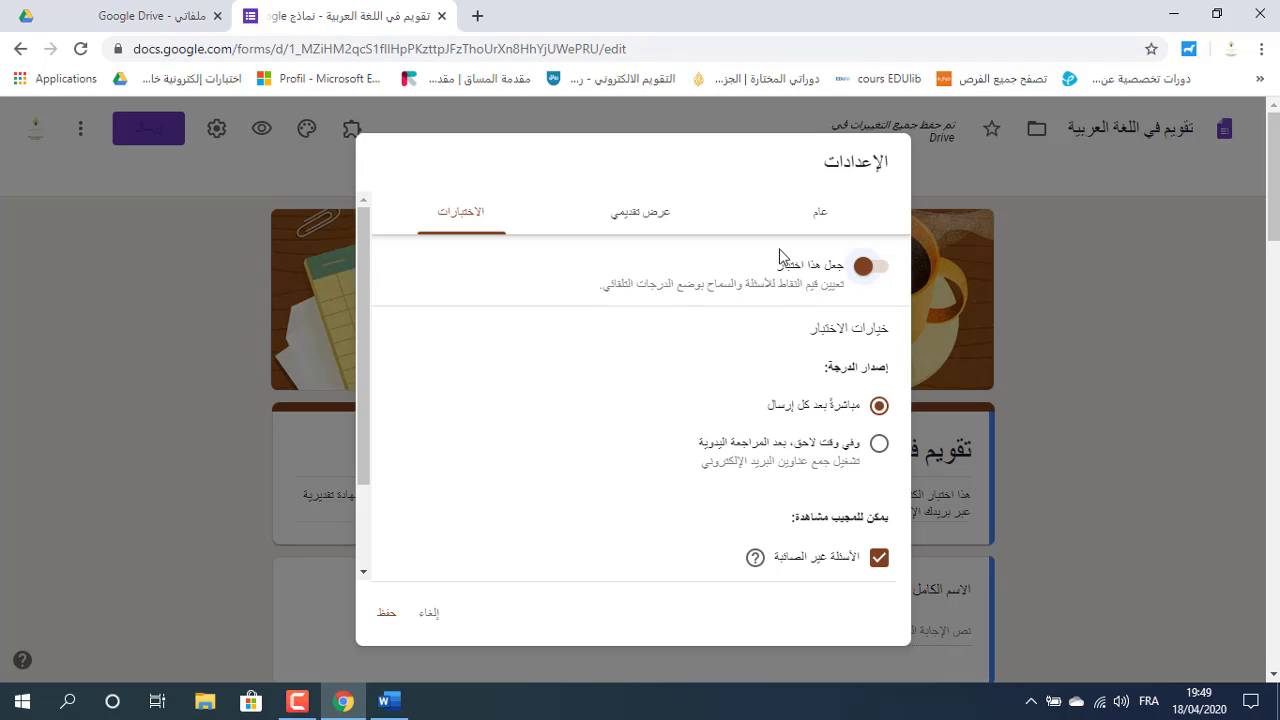
{"action": "left_click", "coordinate": [866, 267]}
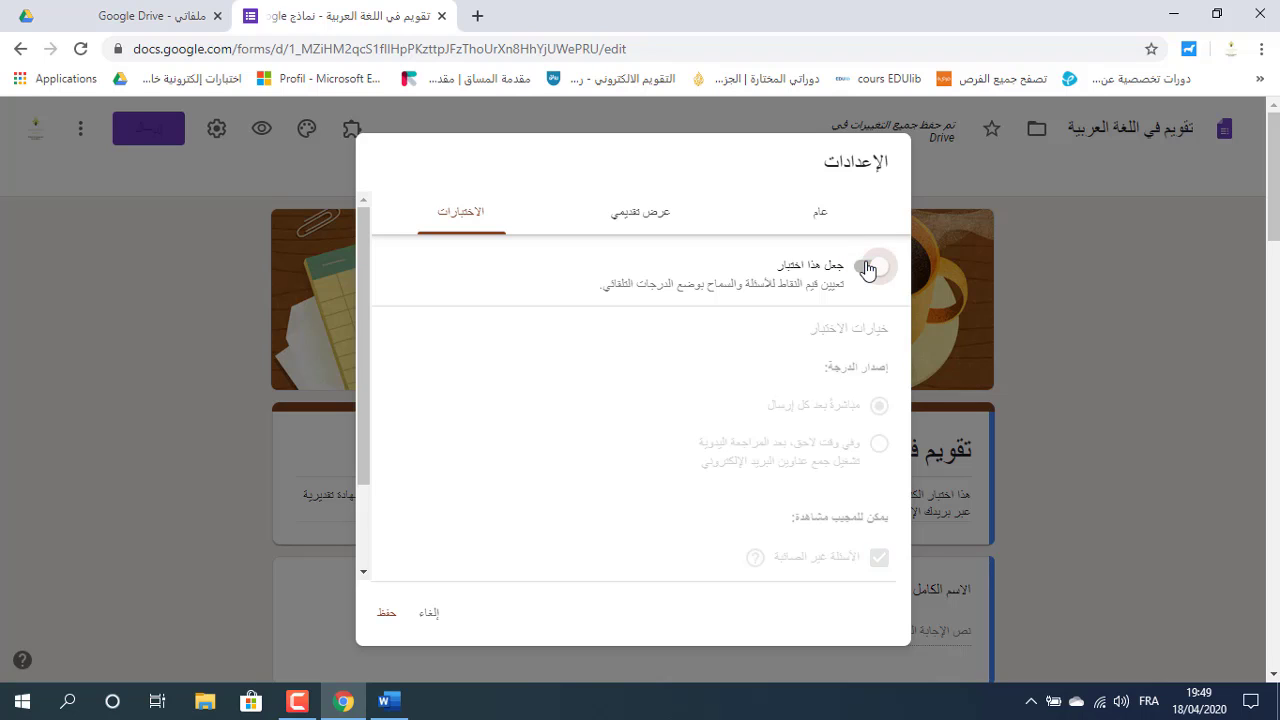
{"action": "left_click", "coordinate": [866, 267]}
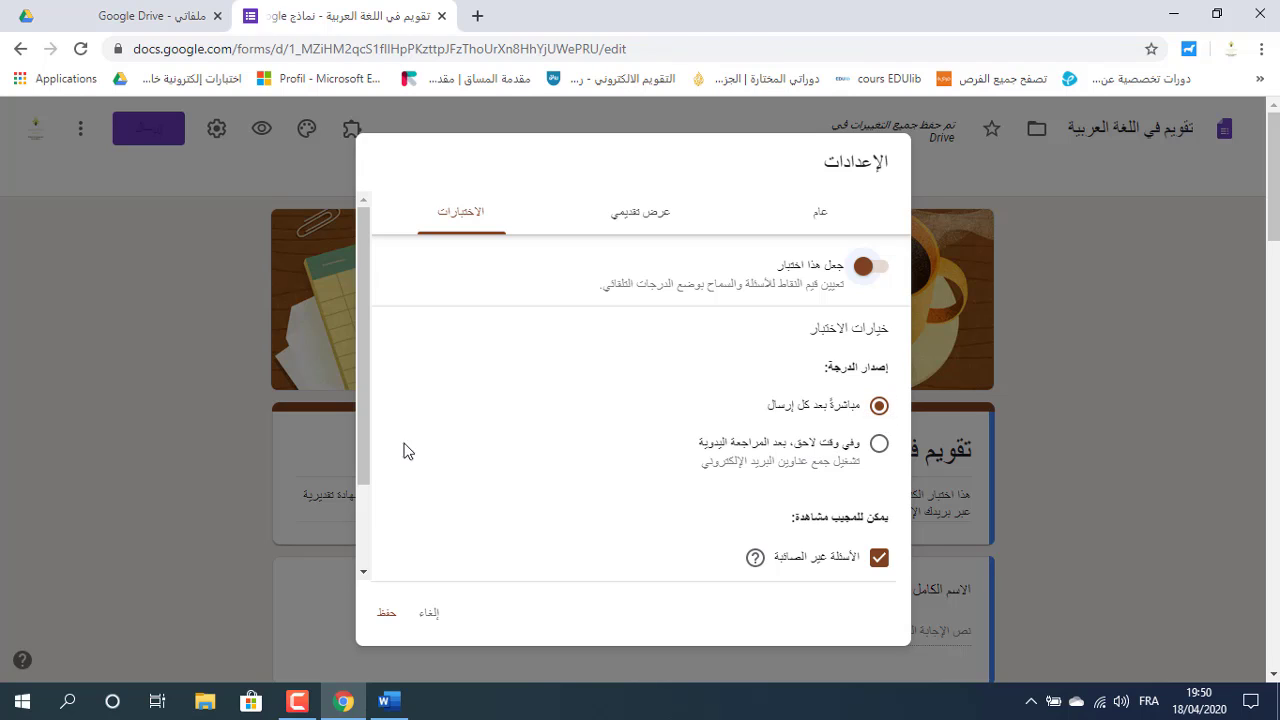
{"action": "left_click_drag", "start_coordinate": [363, 439], "coordinate": [364, 518]}
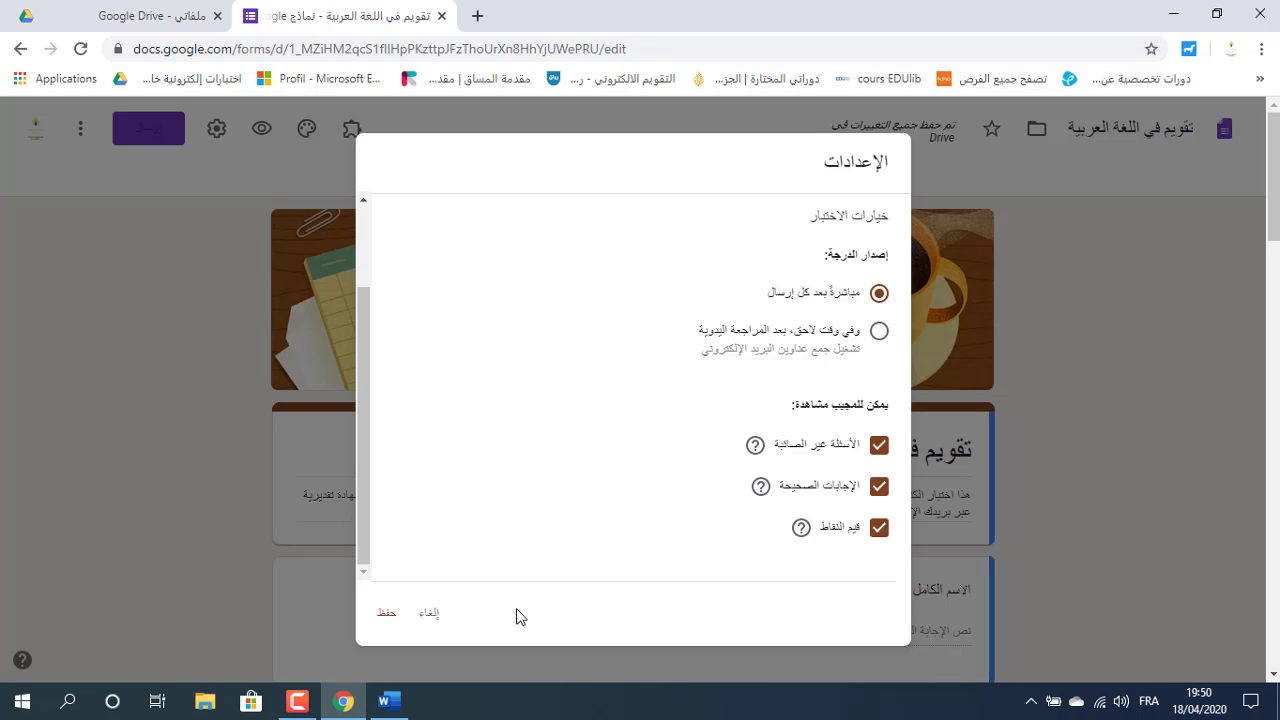
Save the settings, then mark حب الوطن as question 1's correct answer, worth 2 points.
{"action": "left_click", "coordinate": [388, 614]}
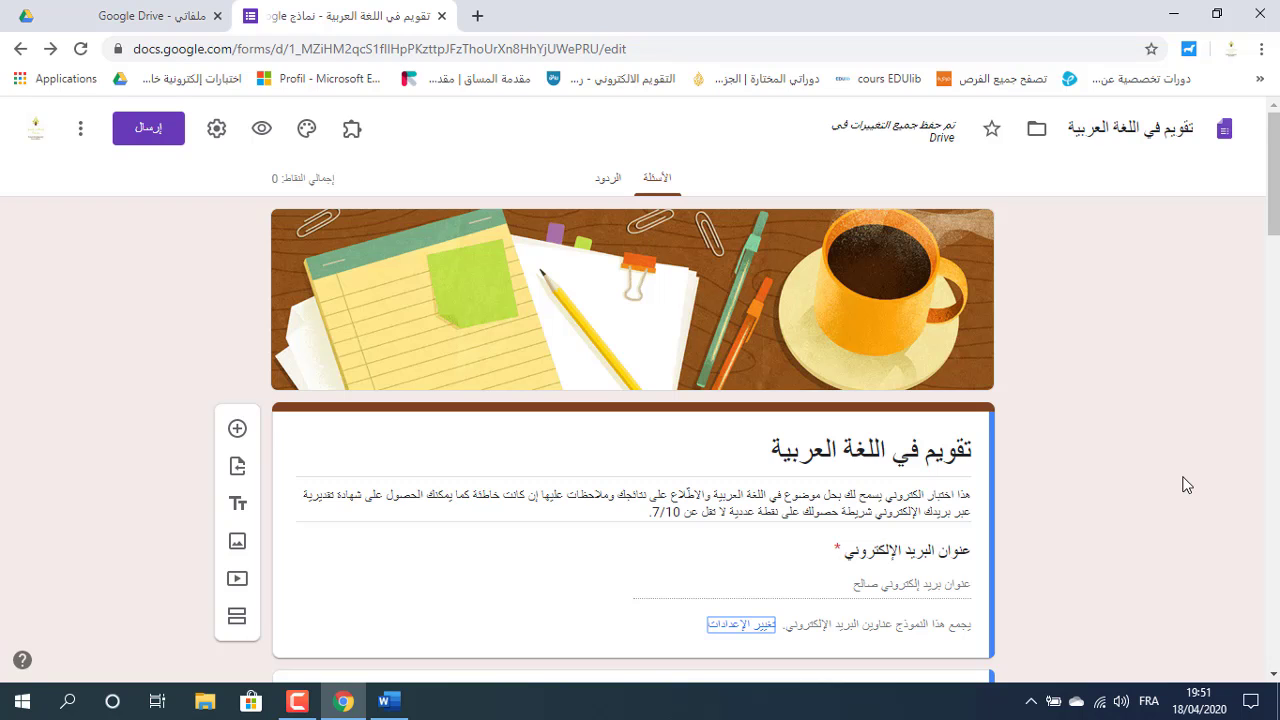
{"action": "left_click_drag", "start_coordinate": [1278, 203], "coordinate": [1277, 490]}
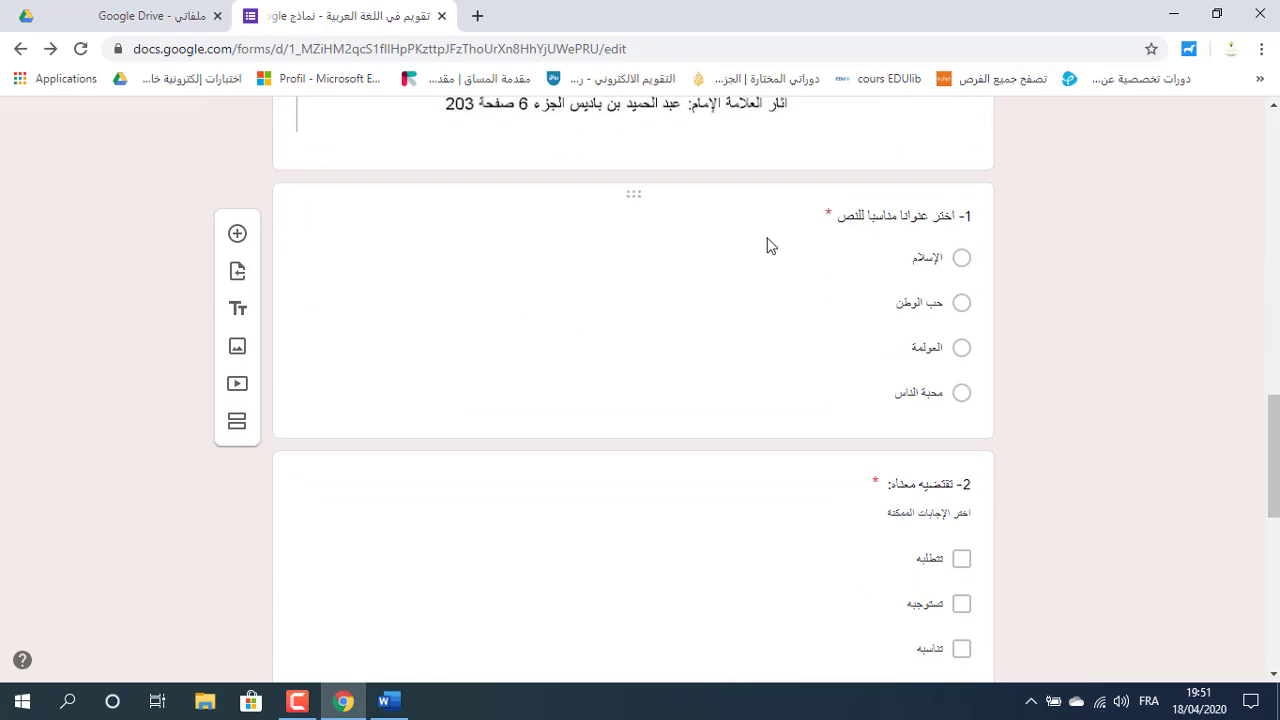
{"action": "left_click", "coordinate": [811, 333]}
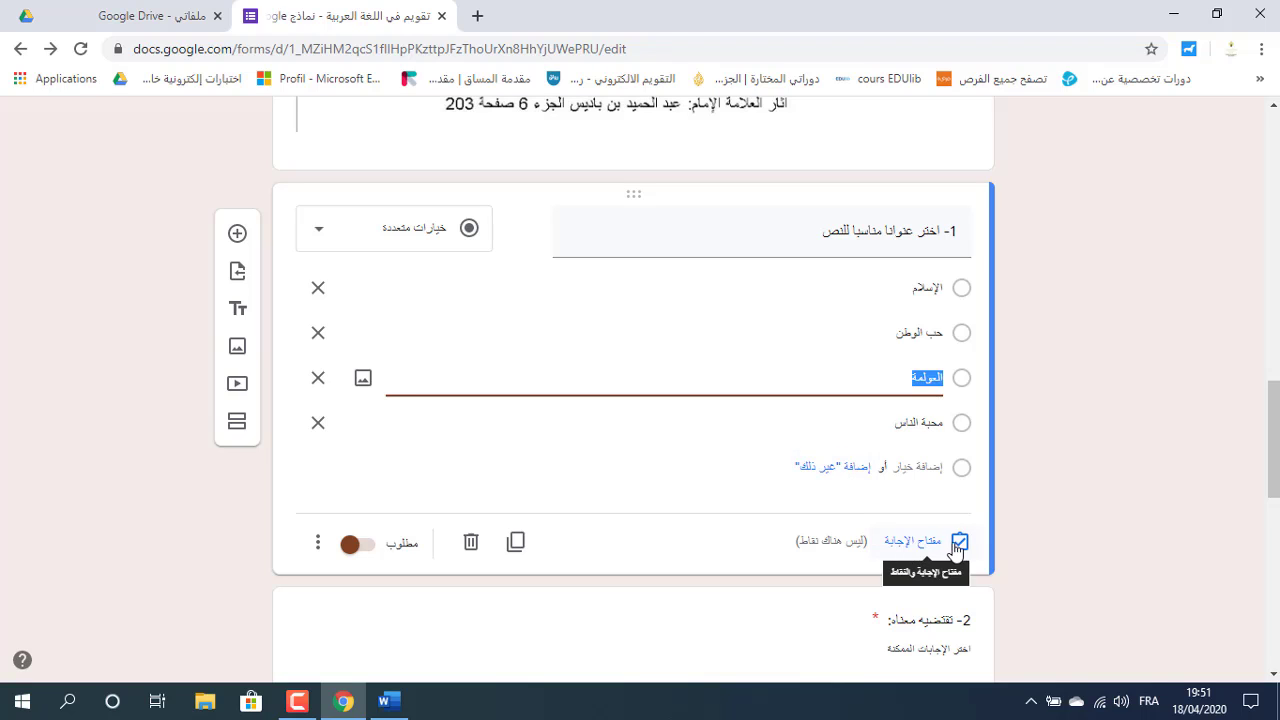
{"action": "left_click", "coordinate": [895, 545]}
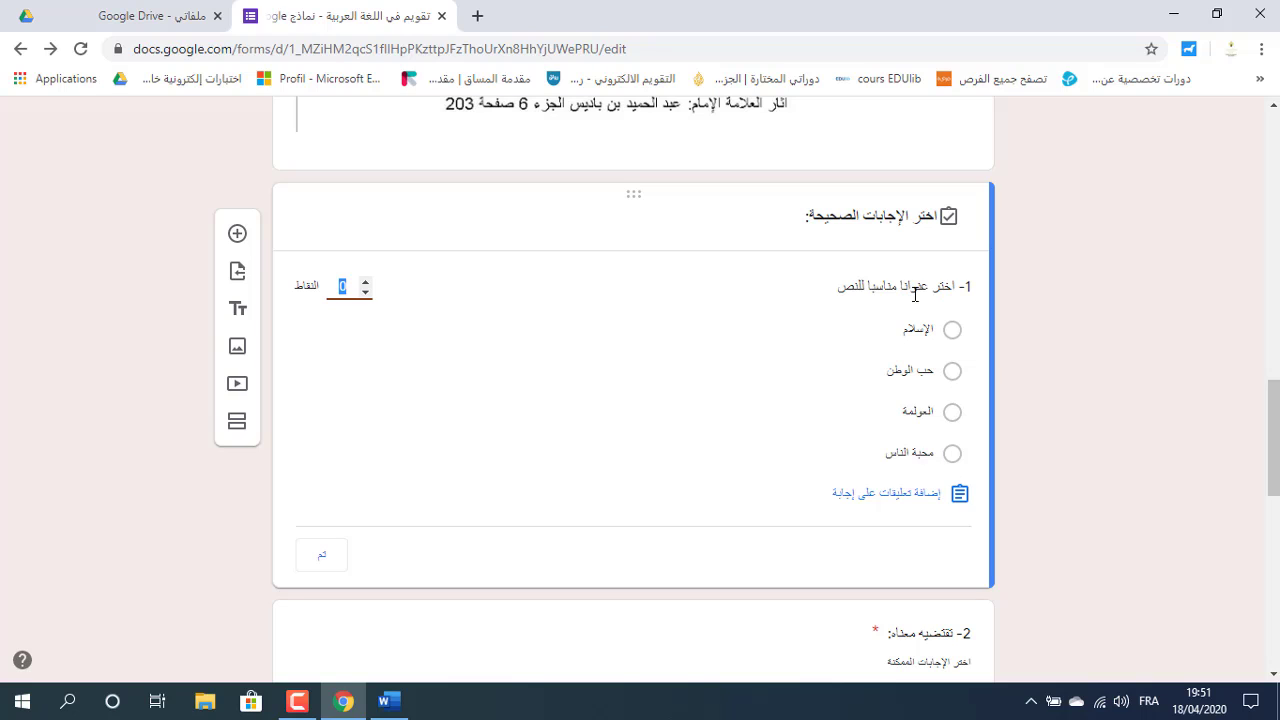
{"action": "left_click", "coordinate": [953, 373]}
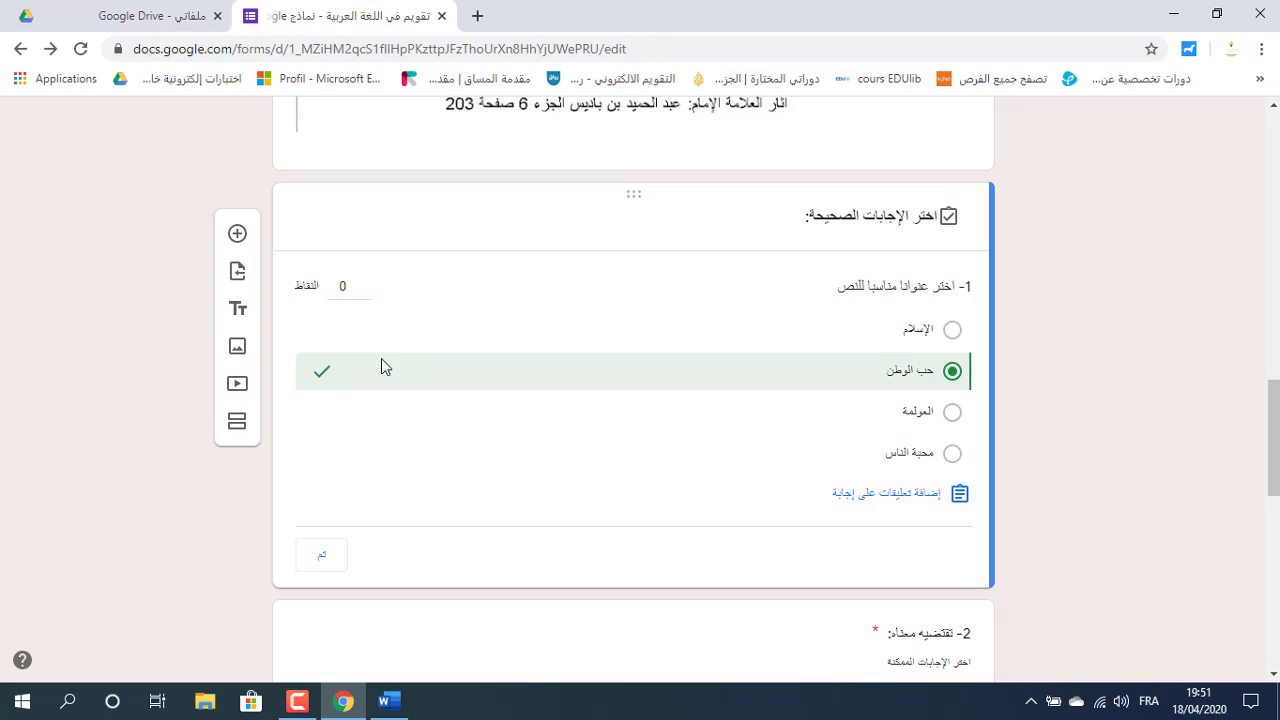
{"action": "left_click", "coordinate": [365, 283]}
{"action": "left_click", "coordinate": [365, 283]}
{"action": "left_click", "coordinate": [906, 505]}
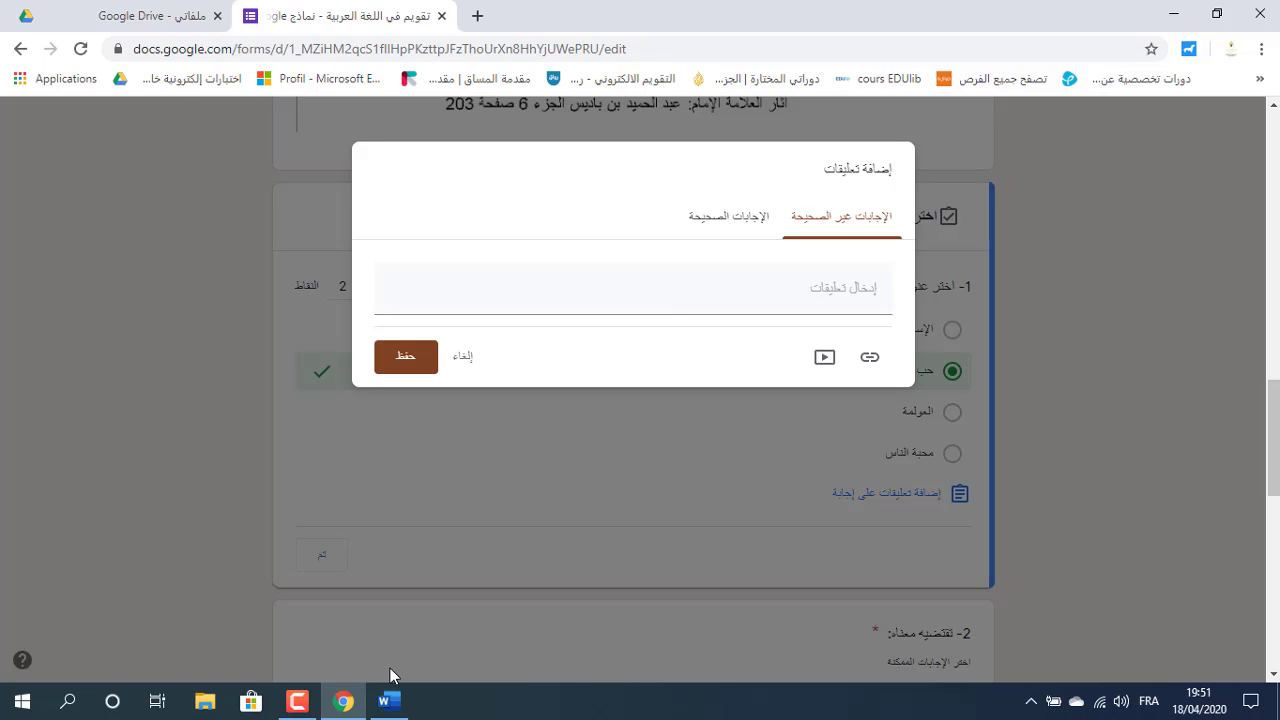
Paste 'للأسف إجابة خاطئة' from the Word document as question 1's wrong-answer feedback.
{"action": "left_click", "coordinate": [397, 711]}
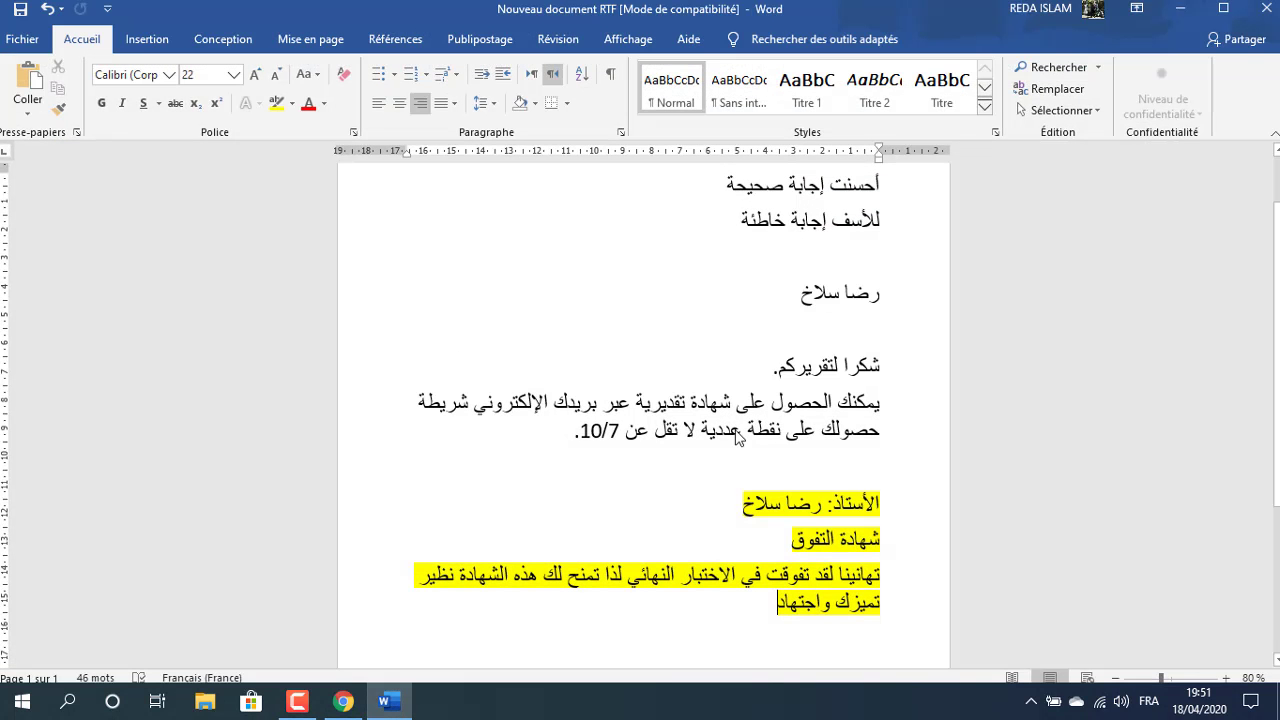
{"action": "triple_click", "coordinate": [826, 219]}
{"action": "key", "text": "ctrl+c"}
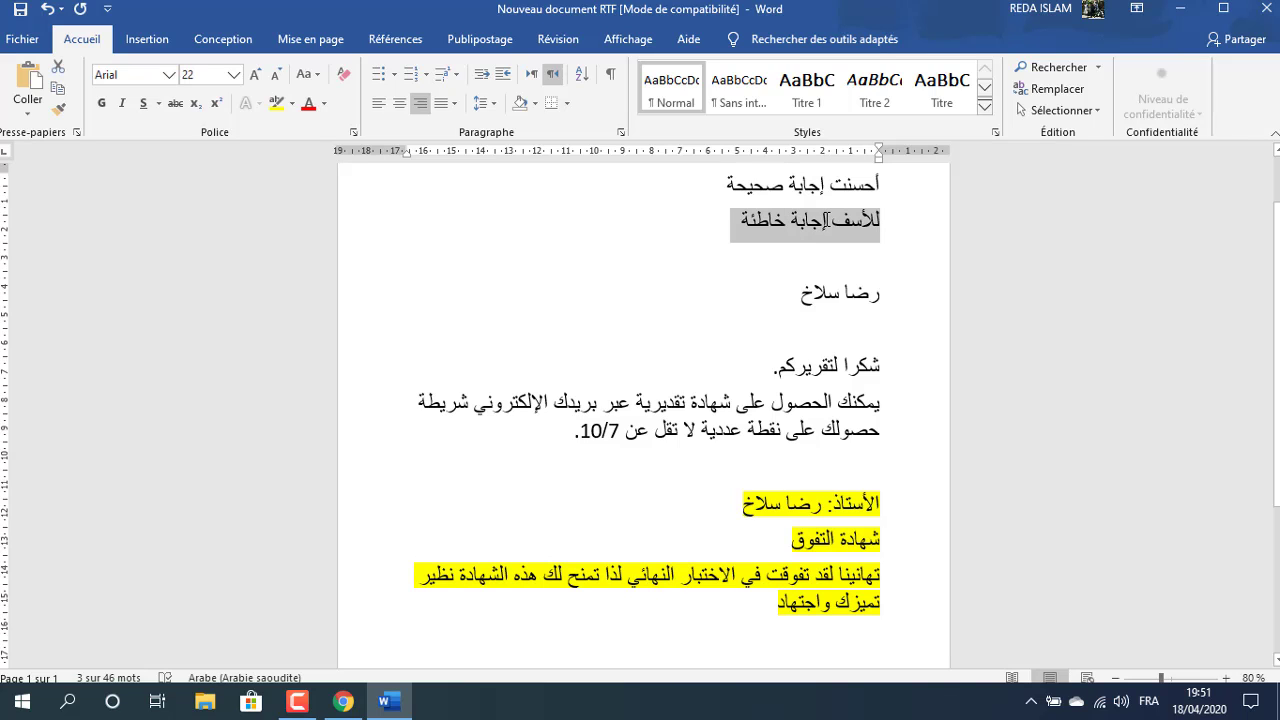
{"action": "left_click", "coordinate": [390, 704]}
{"action": "left_click", "coordinate": [822, 288]}
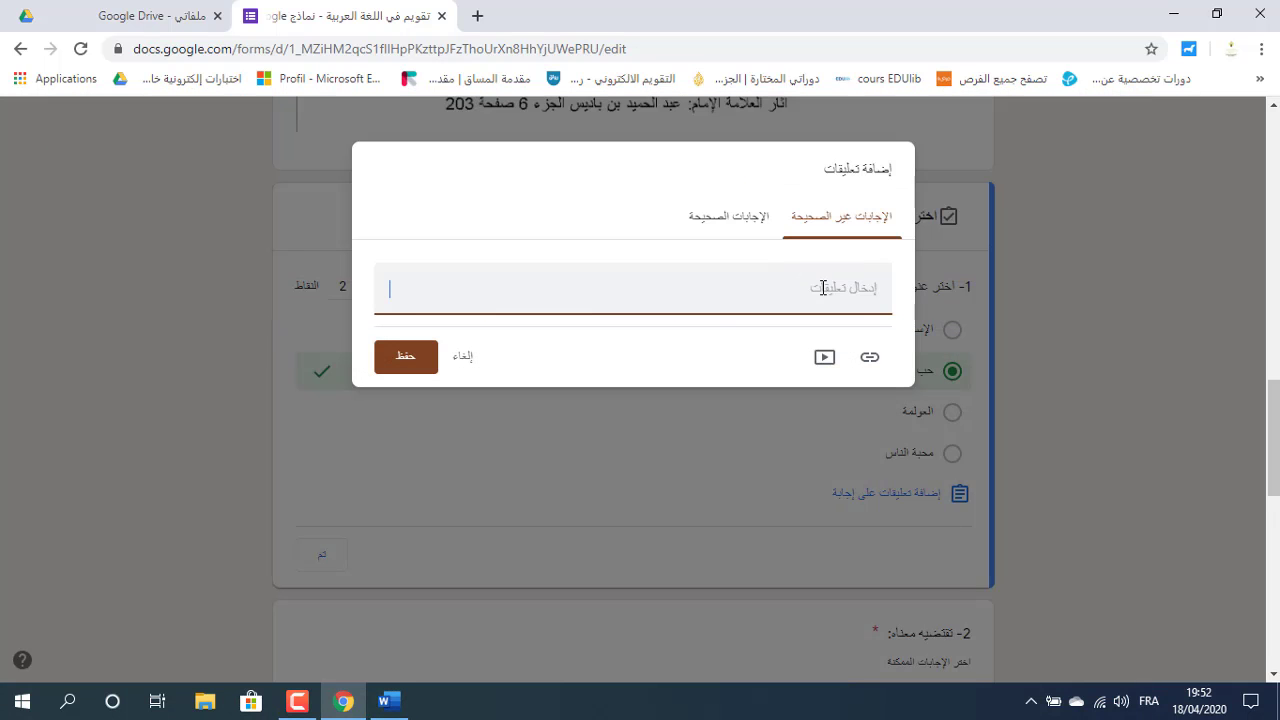
{"action": "key", "text": "ctrl+v"}
Paste 'أحسنت إجابة صحيحة' as question 1's correct-answer feedback and save the feedback.
{"action": "left_click", "coordinate": [745, 220]}
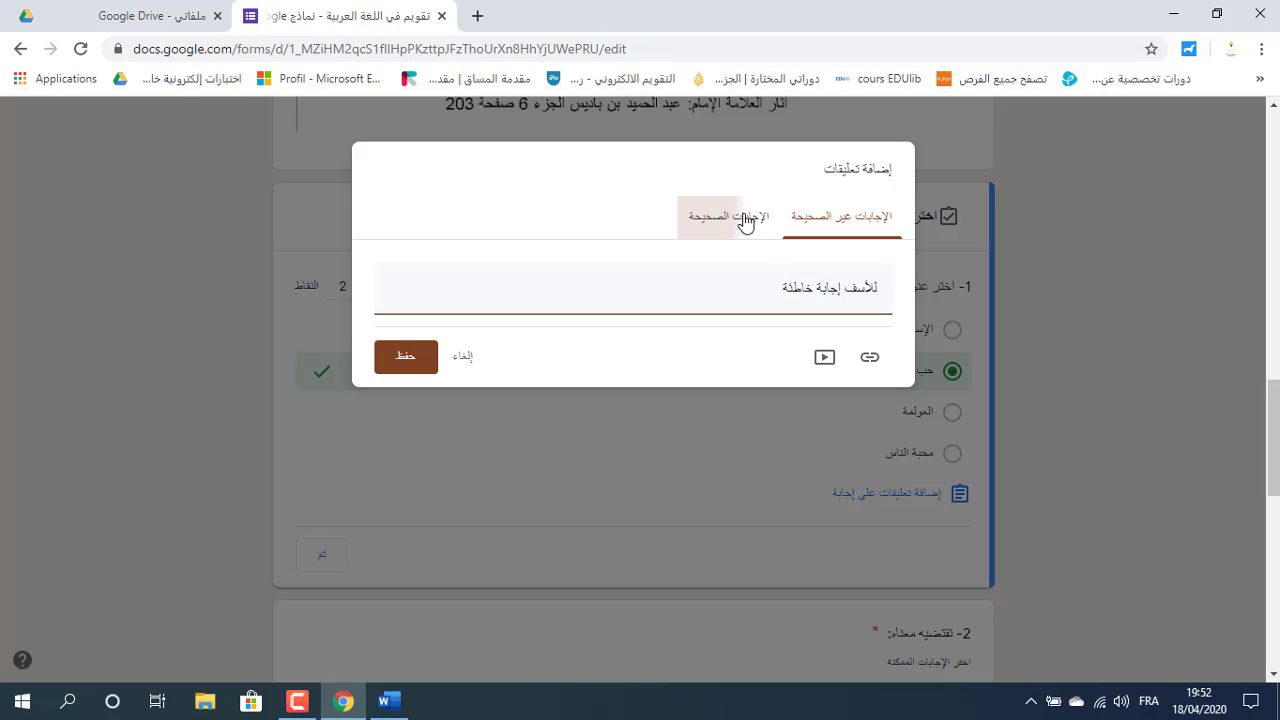
{"action": "left_click", "coordinate": [389, 701]}
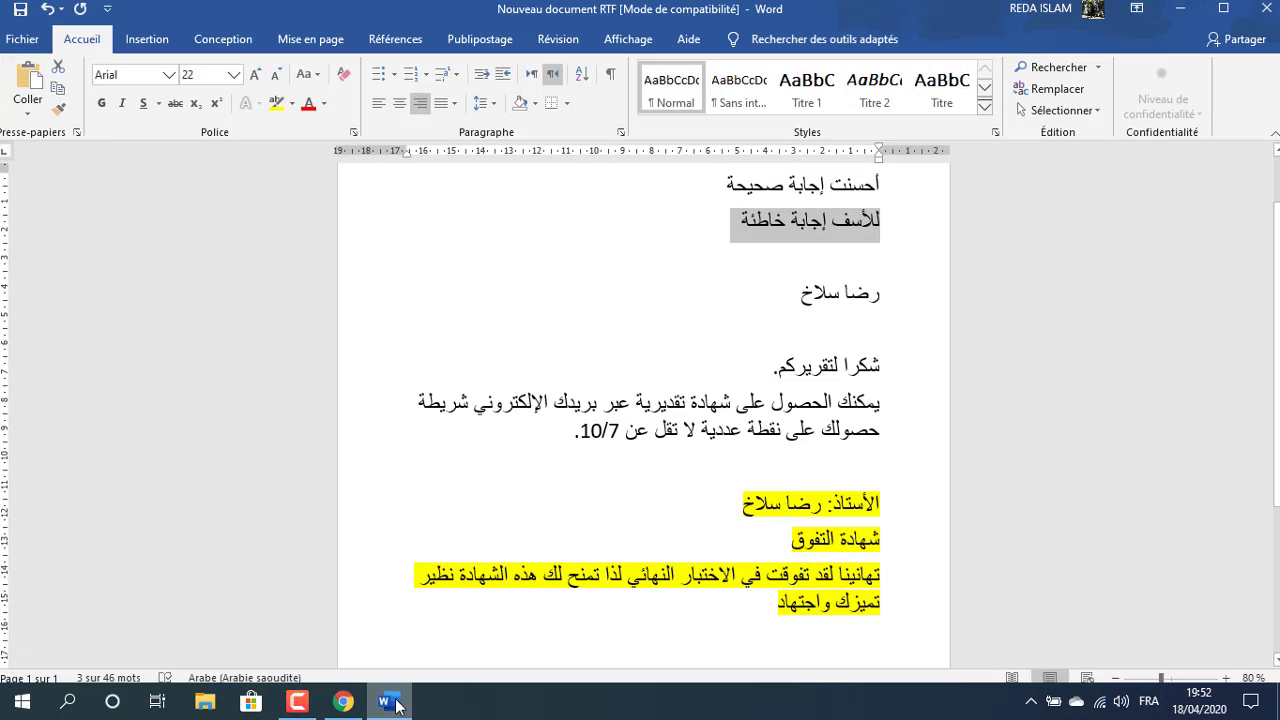
{"action": "triple_click", "coordinate": [825, 185]}
{"action": "key", "text": "ctrl+c"}
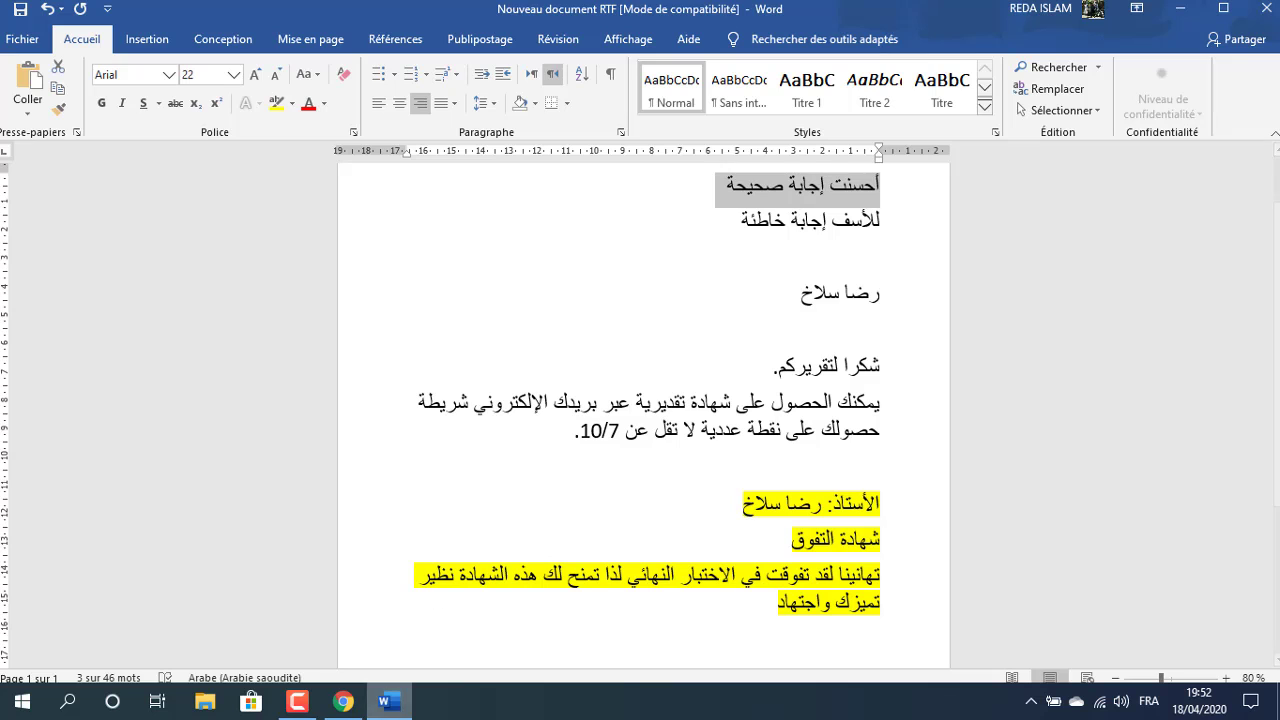
{"action": "left_click", "coordinate": [343, 701]}
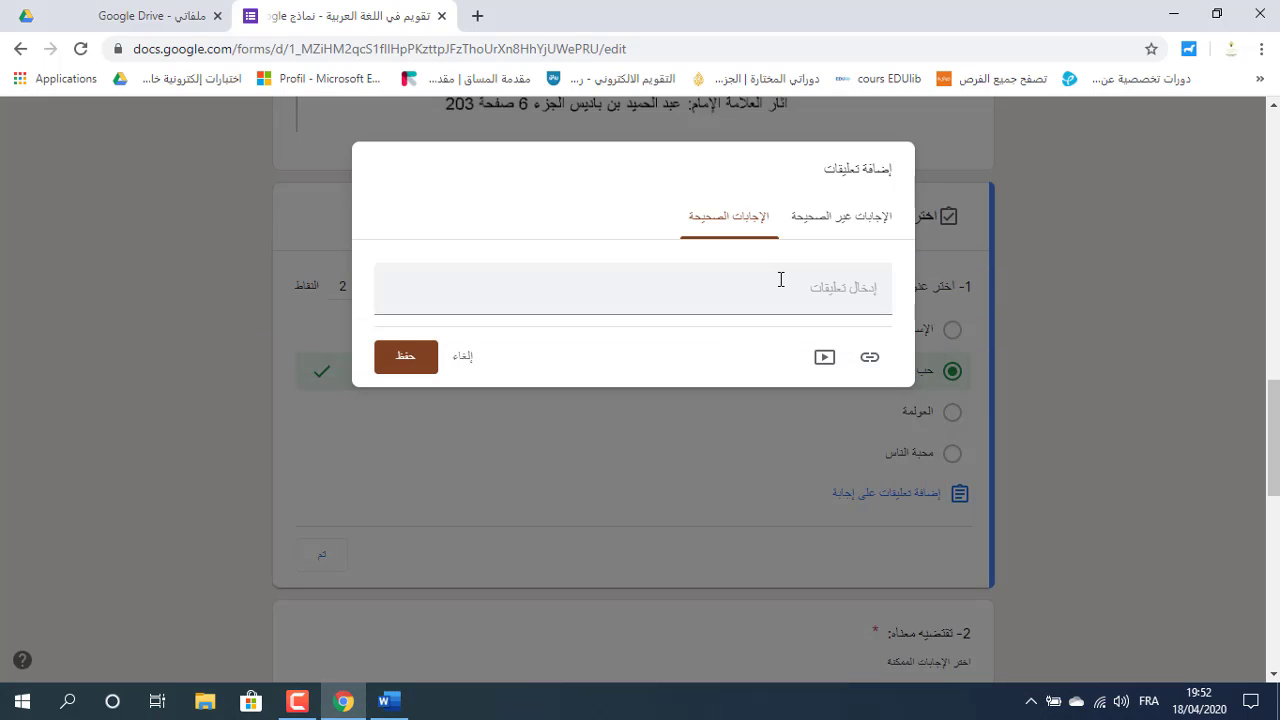
{"action": "key", "text": "ctrl+v"}
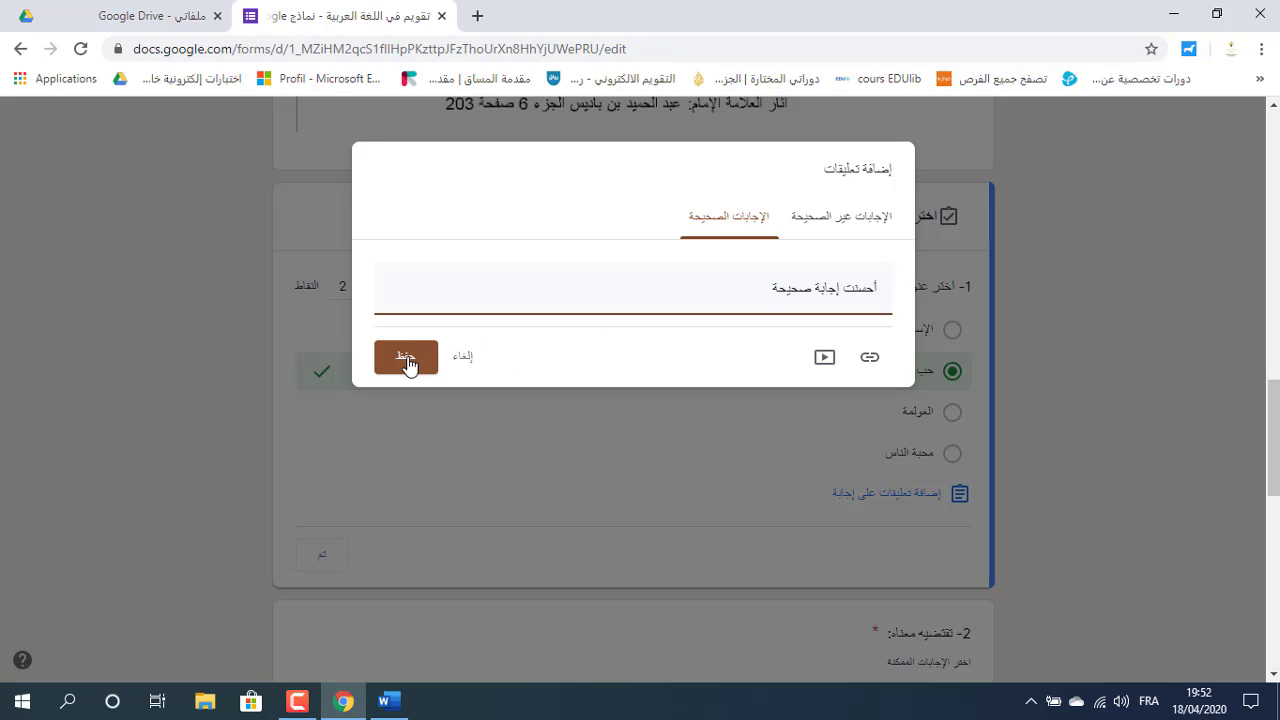
{"action": "left_click", "coordinate": [406, 360]}
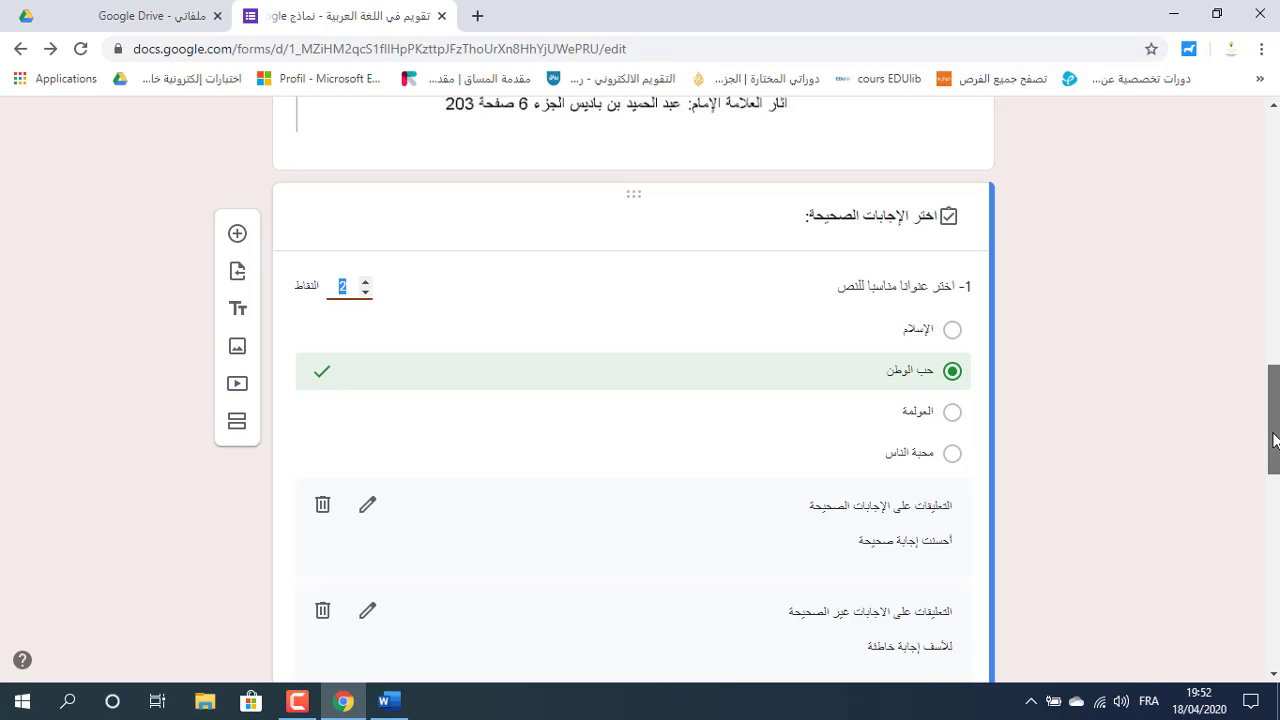
Keep question 1 at 2 points, close its answer key, and scroll to question 2.
{"action": "left_click_drag", "start_coordinate": [1273, 447], "coordinate": [1273, 455]}
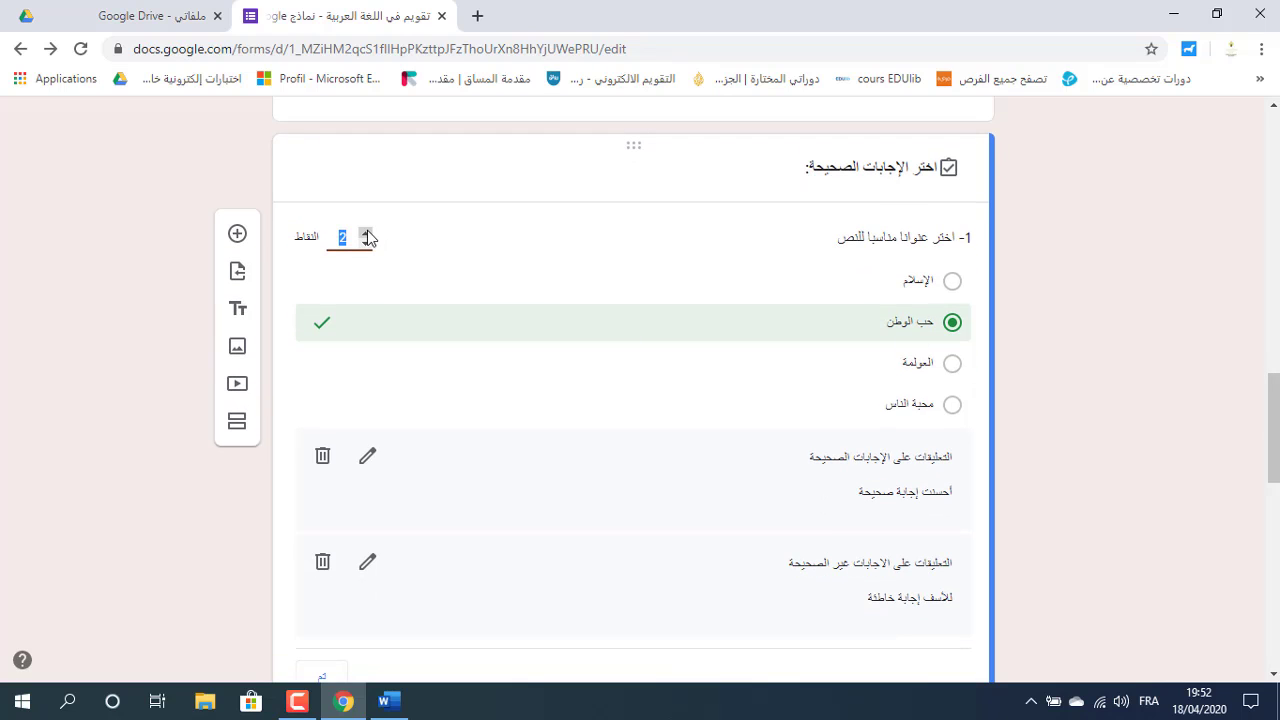
{"action": "type", "text": "1"}
{"action": "key", "text": "ctrl+z"}
{"action": "scroll", "coordinate": [634, 400], "scroll_direction": "down", "scroll_amount": 3}
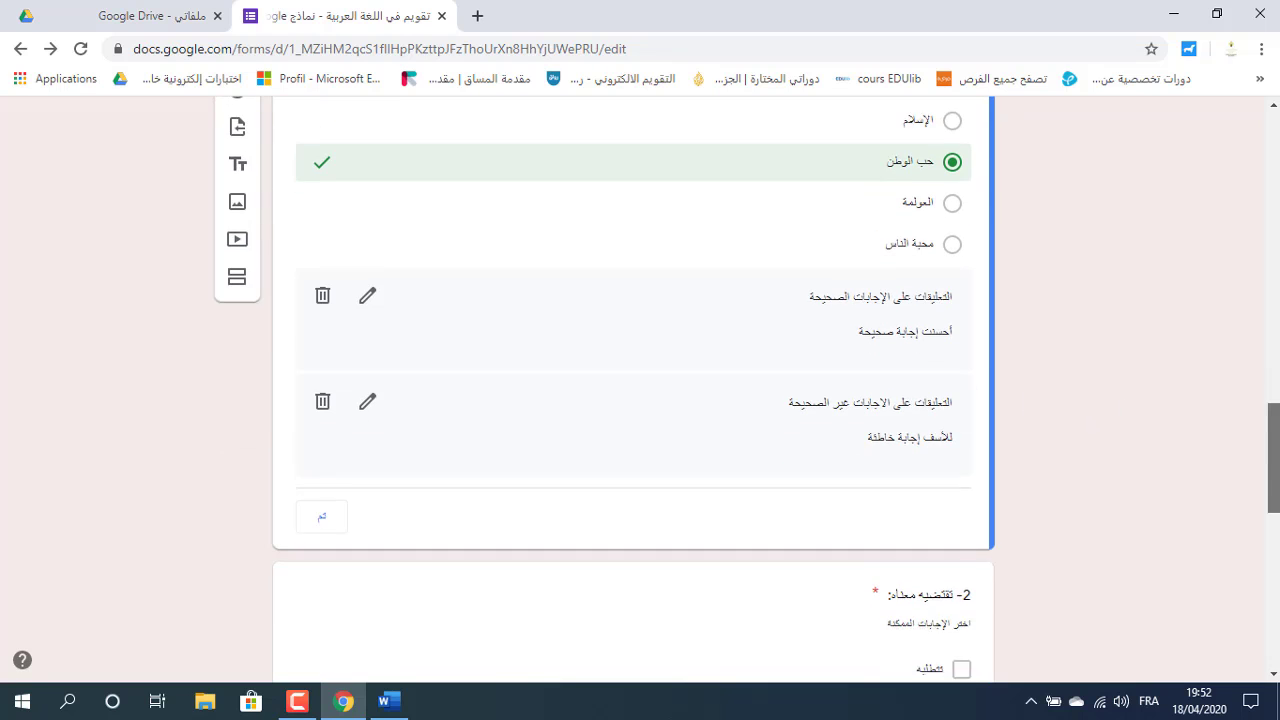
{"action": "left_click", "coordinate": [327, 458]}
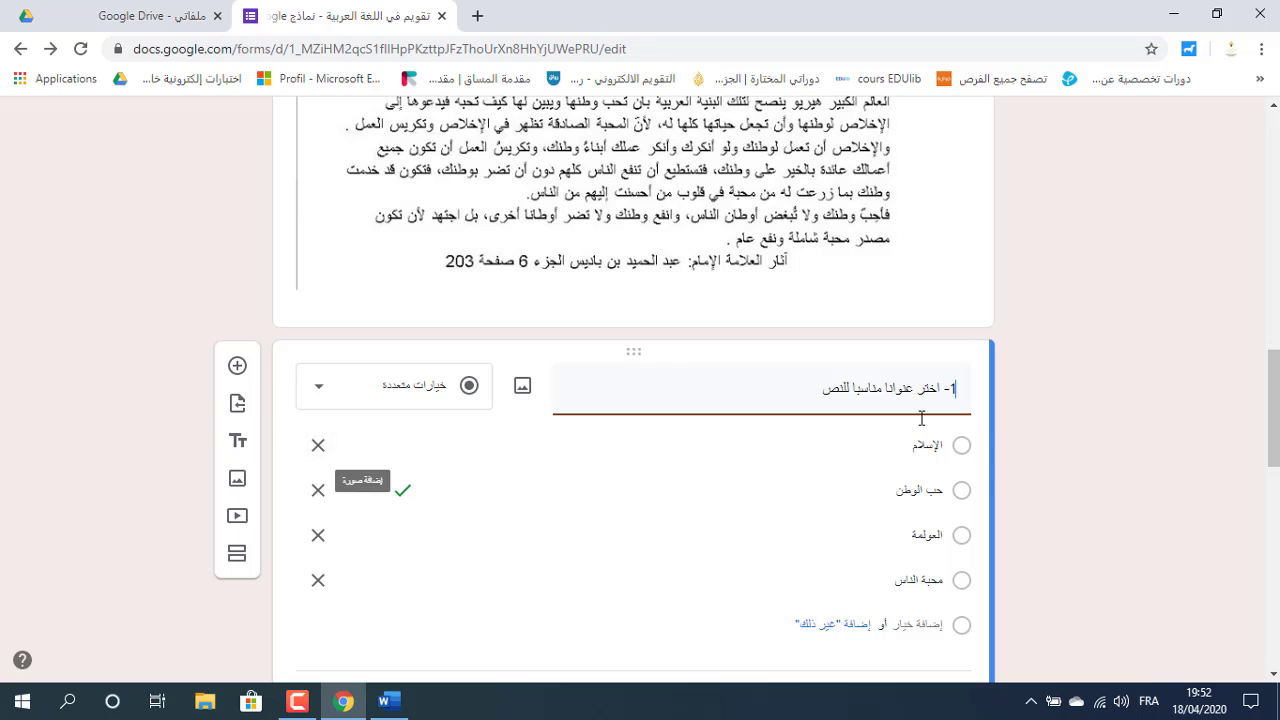
{"action": "scroll", "coordinate": [640, 390], "scroll_direction": "down", "scroll_amount": 5}
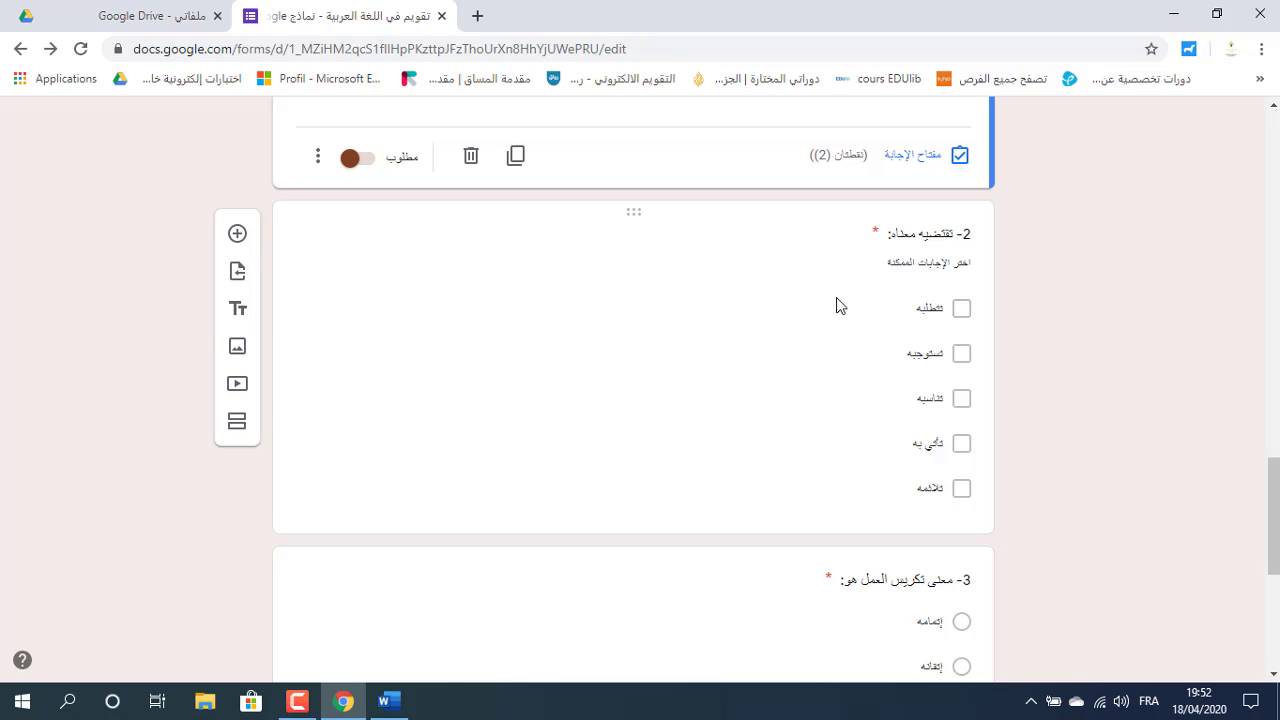
Mark تتطلبه and تستوجبه as question 2's correct answers and make it worth 4 points.
{"action": "left_click", "coordinate": [808, 343]}
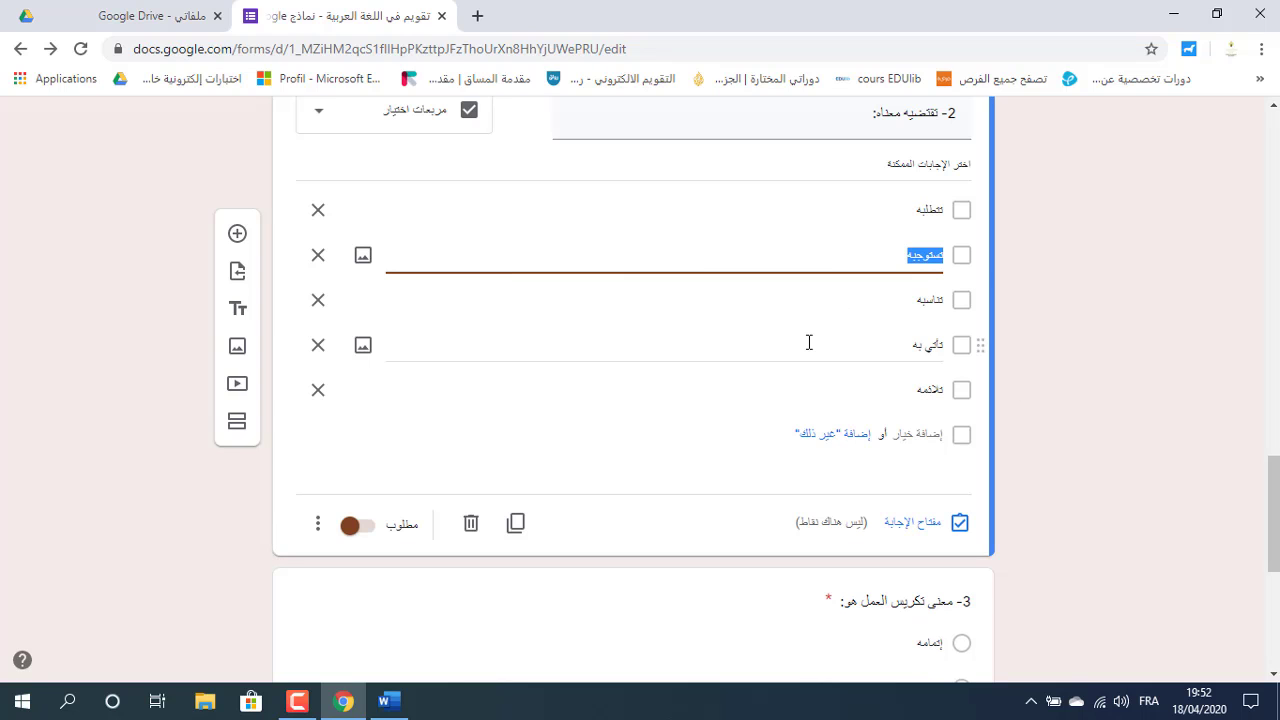
{"action": "left_click", "coordinate": [913, 524]}
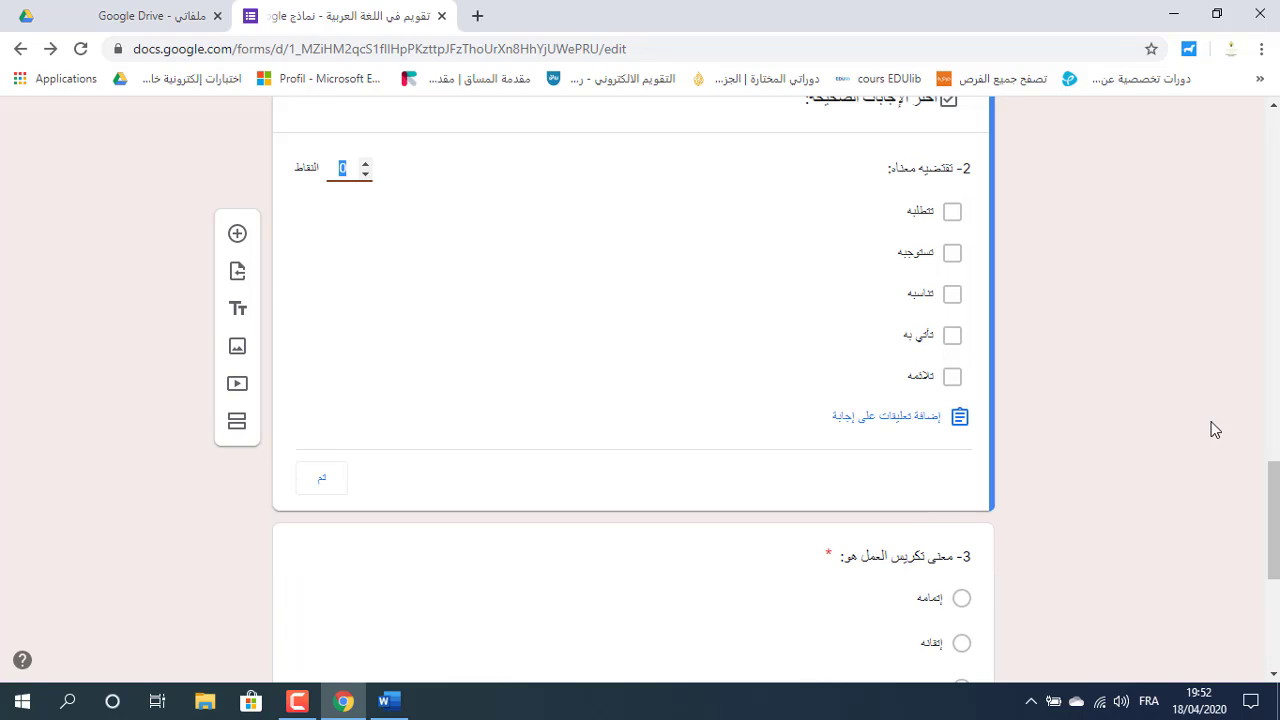
{"action": "left_click_drag", "start_coordinate": [1277, 517], "coordinate": [1277, 493]}
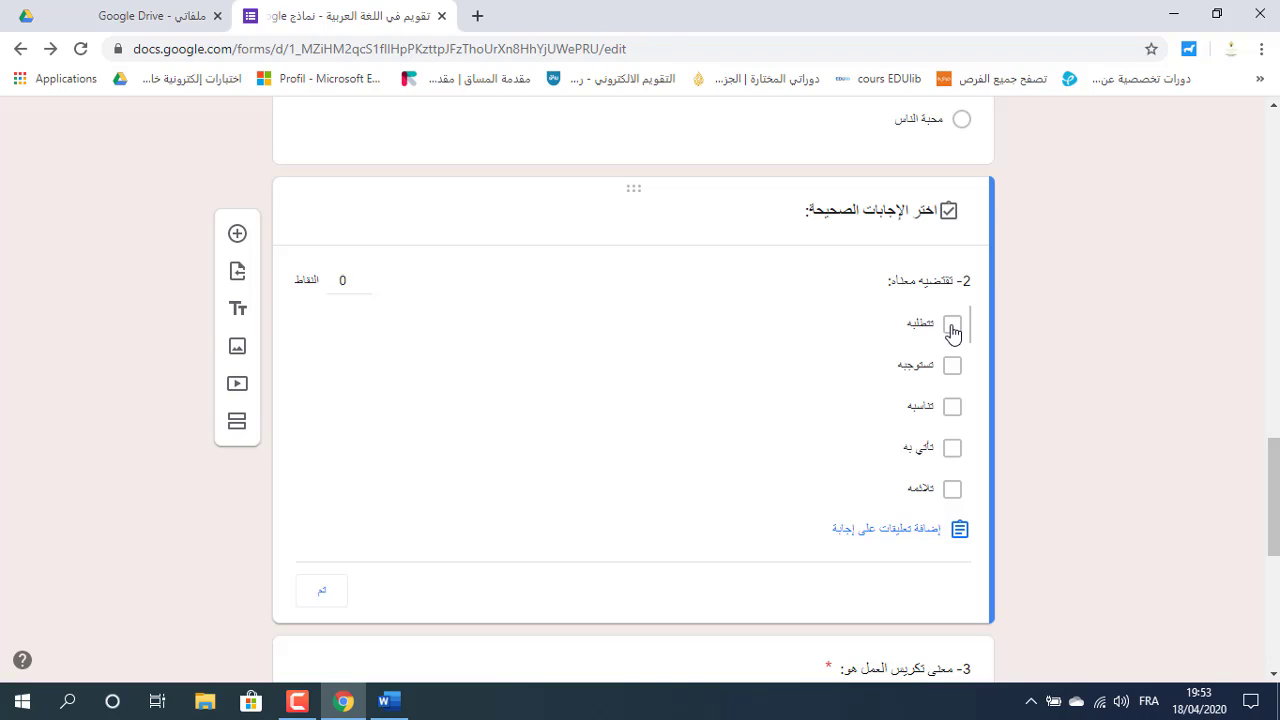
{"action": "left_click", "coordinate": [952, 330]}
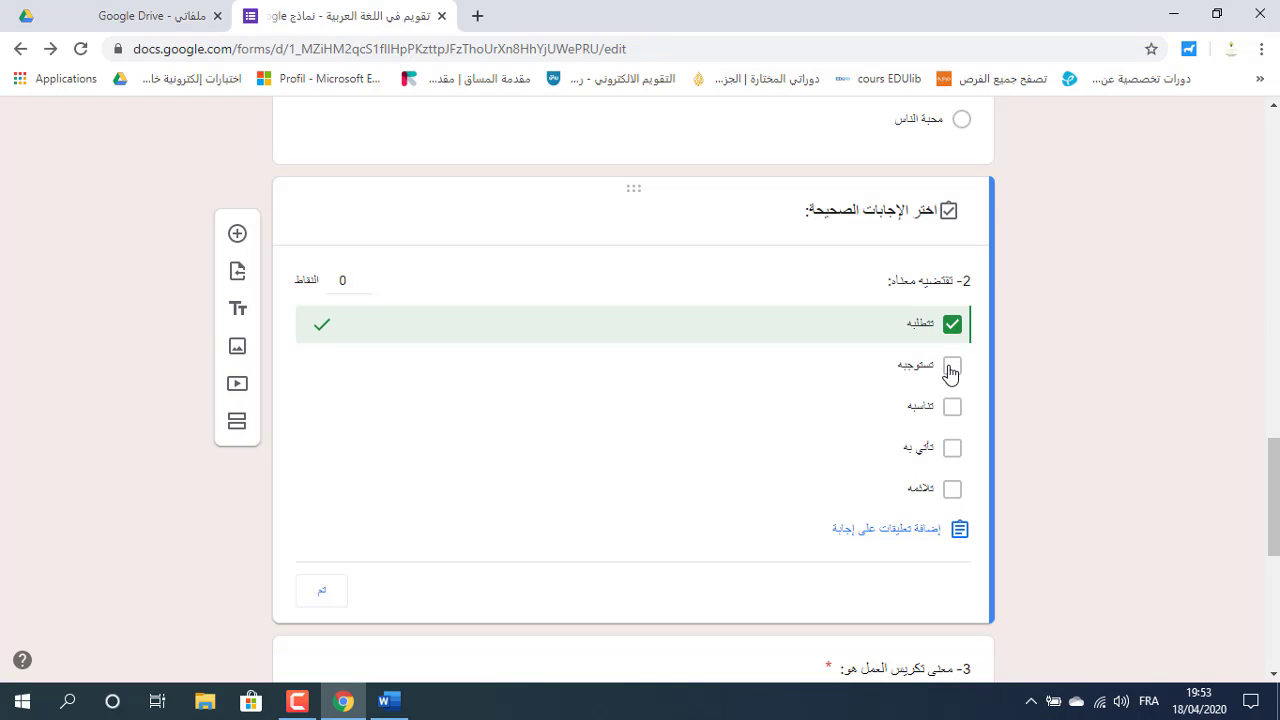
{"action": "left_click", "coordinate": [951, 368]}
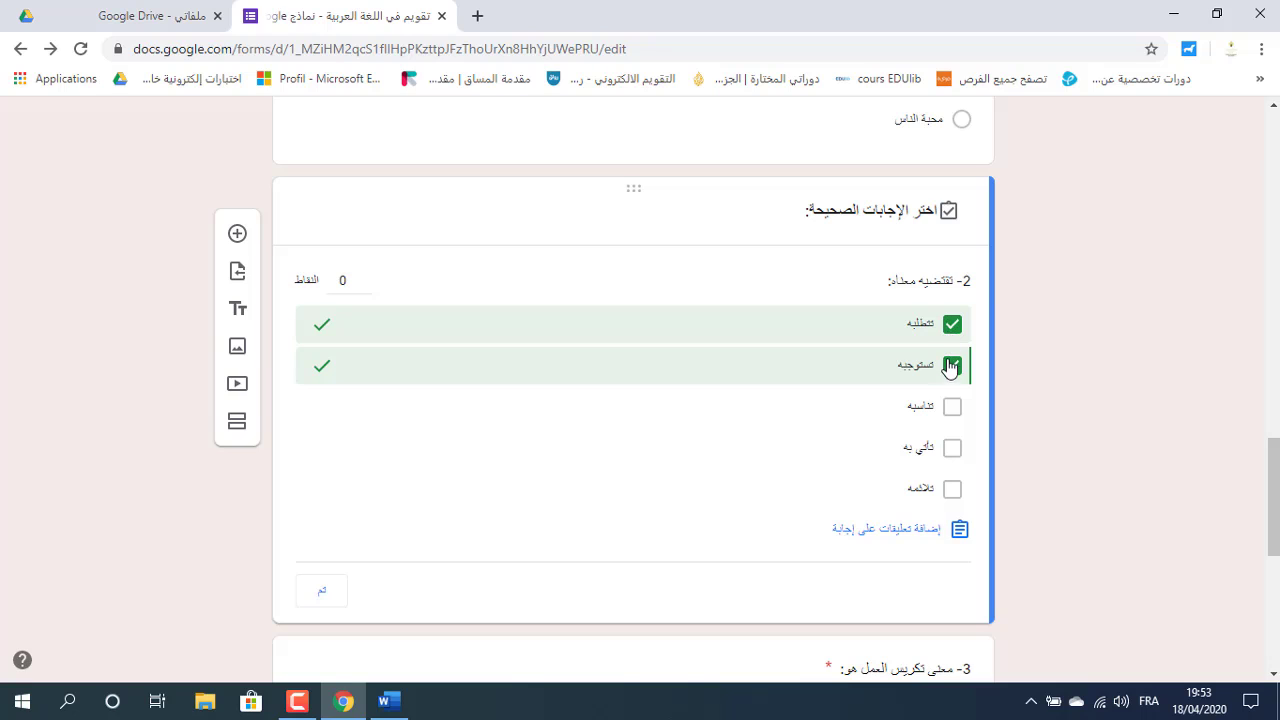
{"action": "left_click", "coordinate": [365, 281]}
{"action": "left_click", "coordinate": [365, 279]}
{"action": "left_click", "coordinate": [365, 279]}
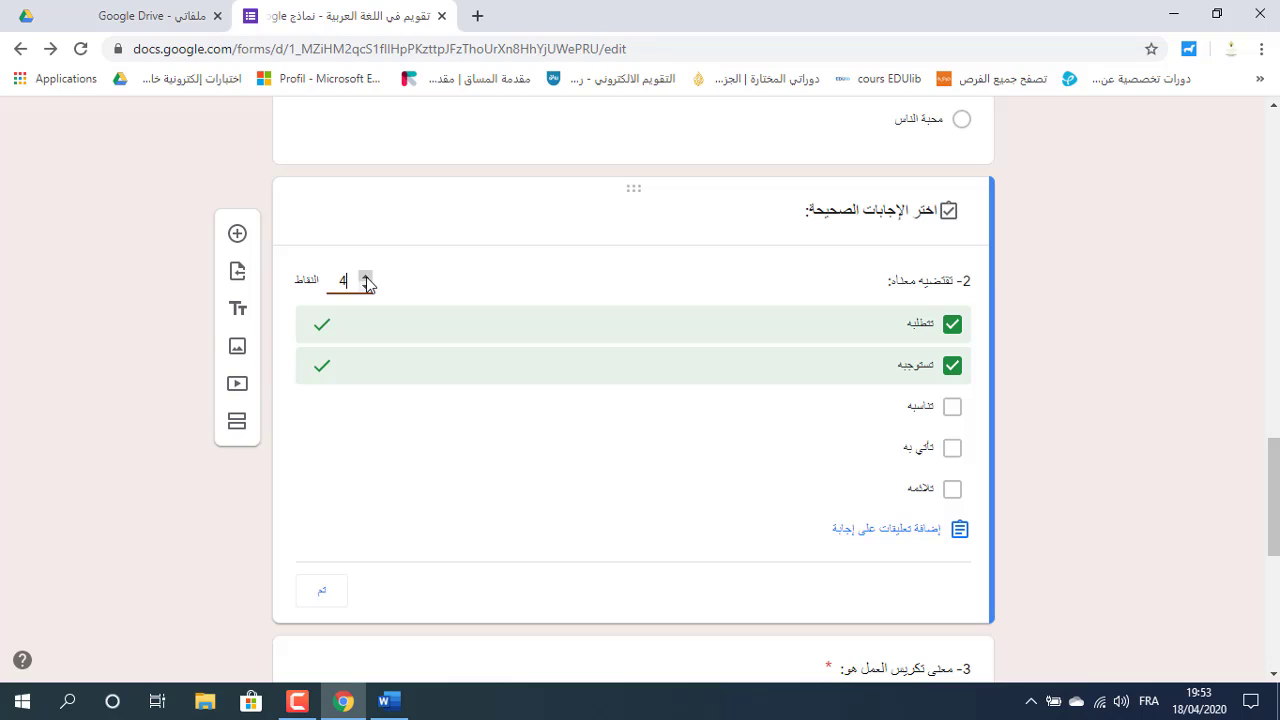
Open and save question 2's answer feedback, then finish its answer key.
{"action": "left_click", "coordinate": [895, 530]}
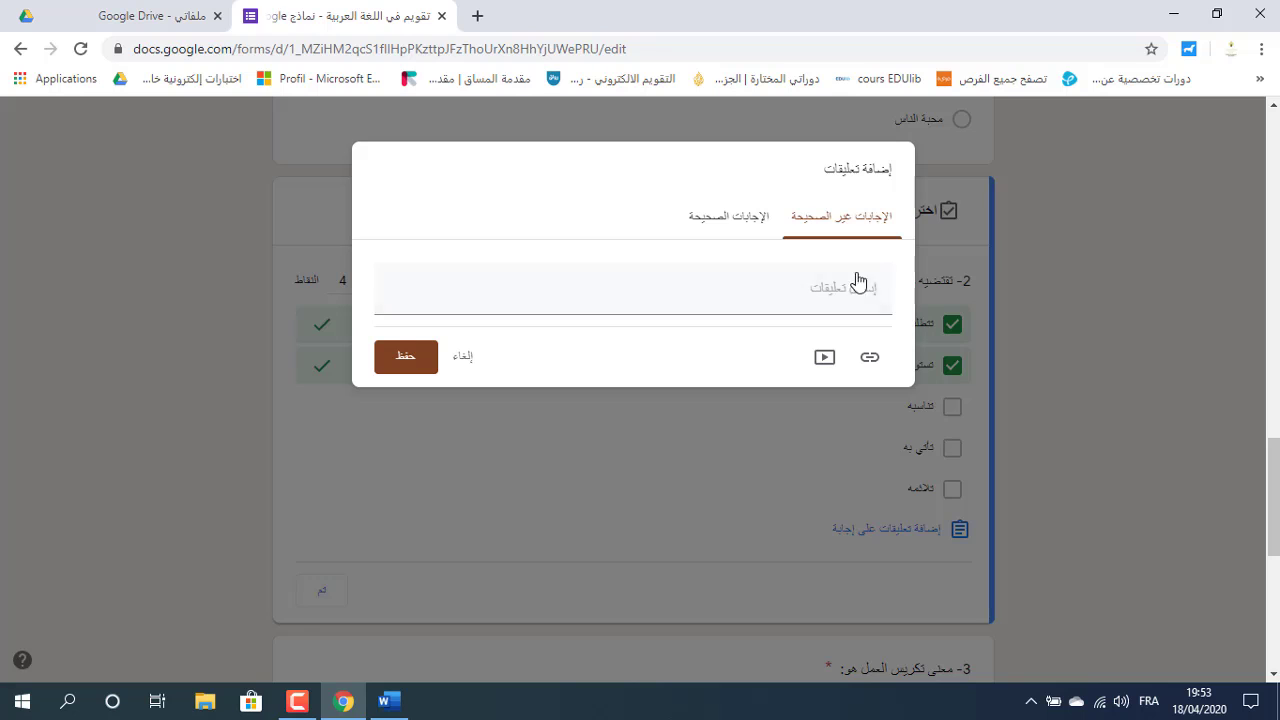
{"action": "left_click", "coordinate": [839, 298]}
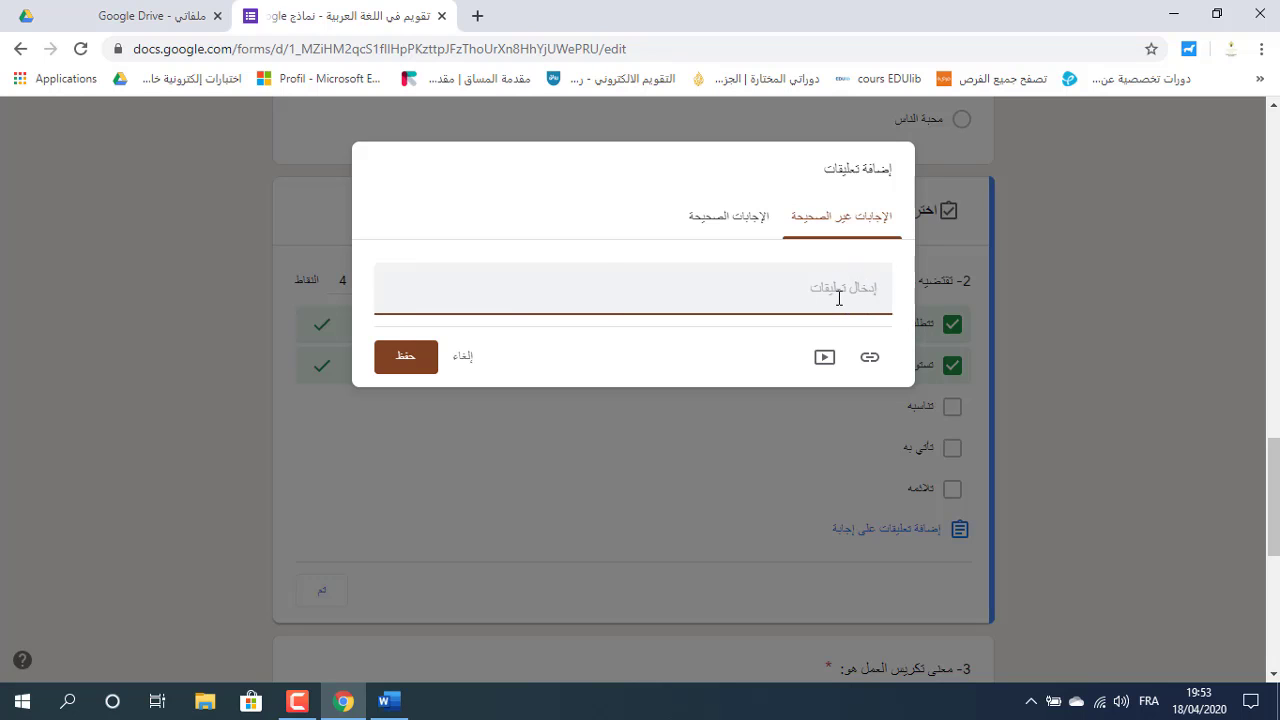
{"action": "left_click", "coordinate": [745, 221]}
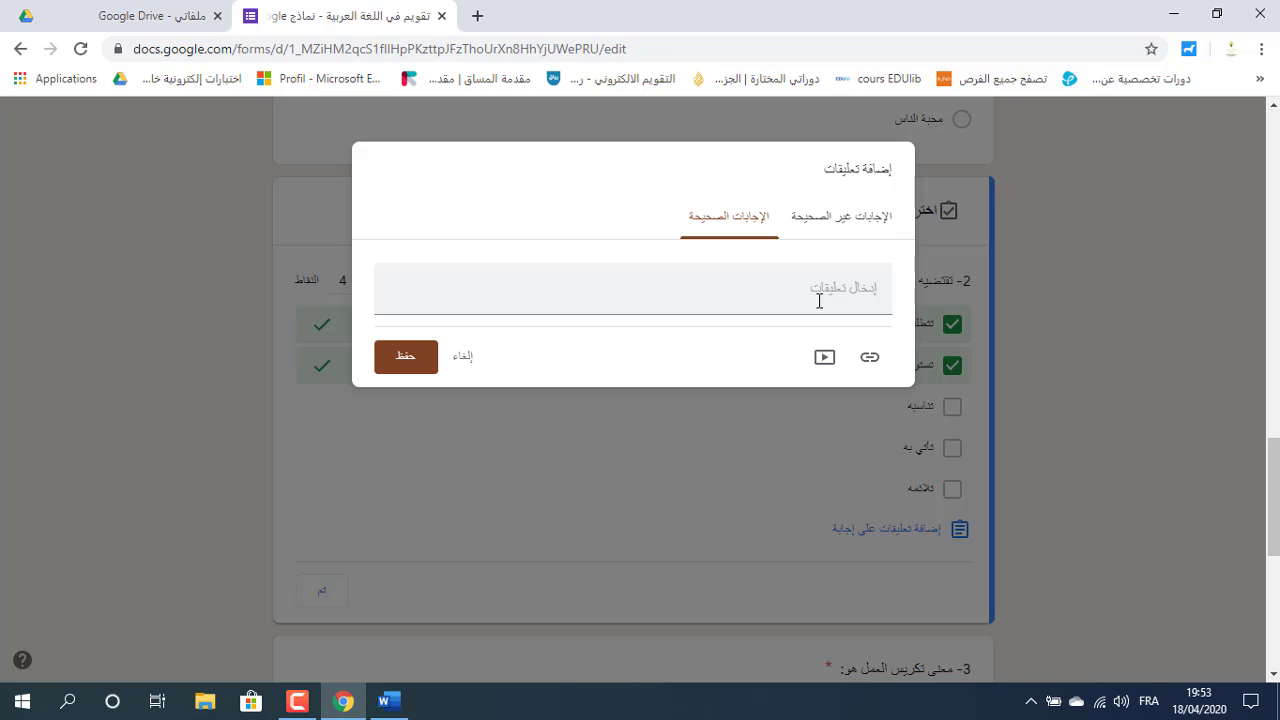
{"action": "left_click", "coordinate": [408, 360]}
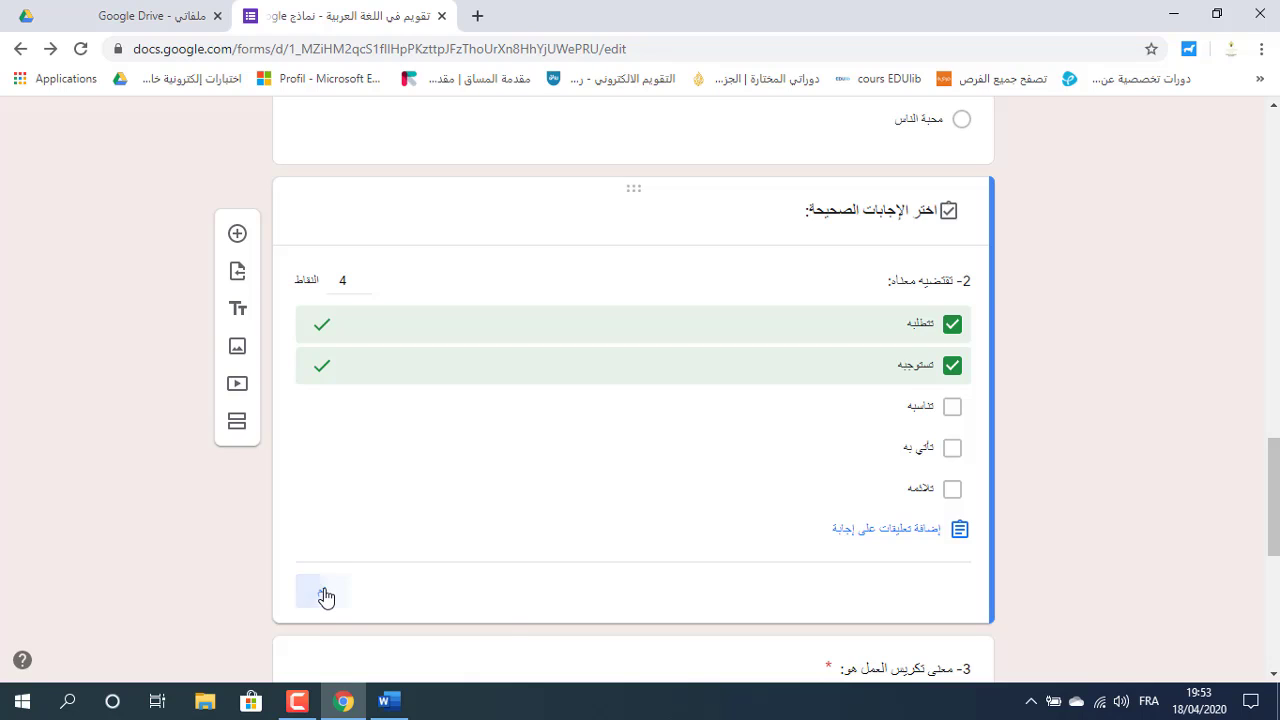
{"action": "left_click", "coordinate": [326, 596]}
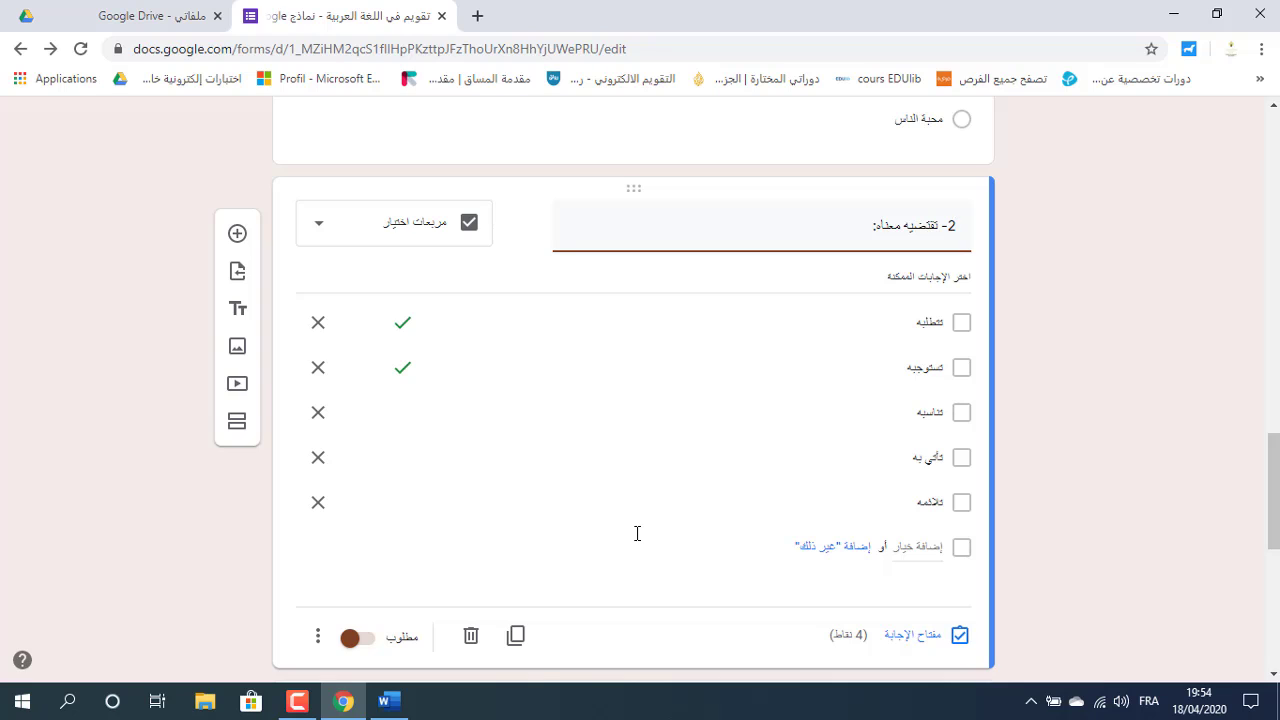
Add response validation to question 2 allowing at most 2 selected options.
{"action": "left_click", "coordinate": [317, 638]}
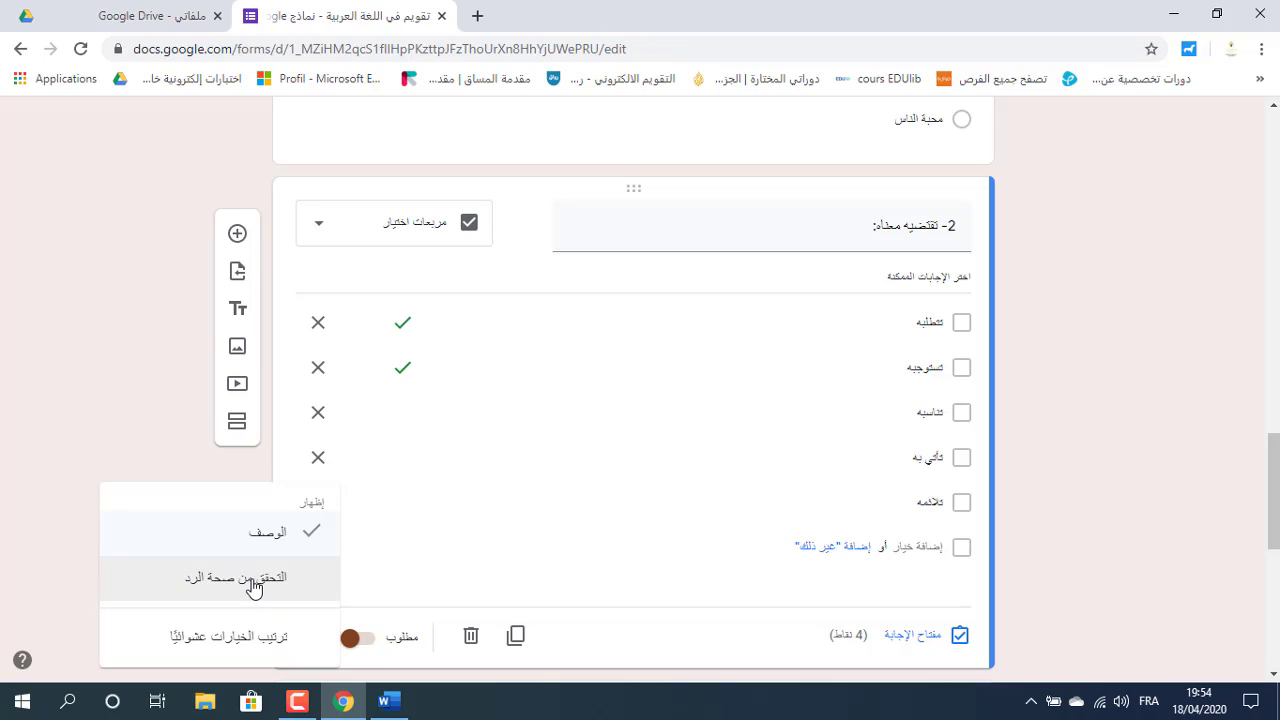
{"action": "left_click", "coordinate": [253, 580]}
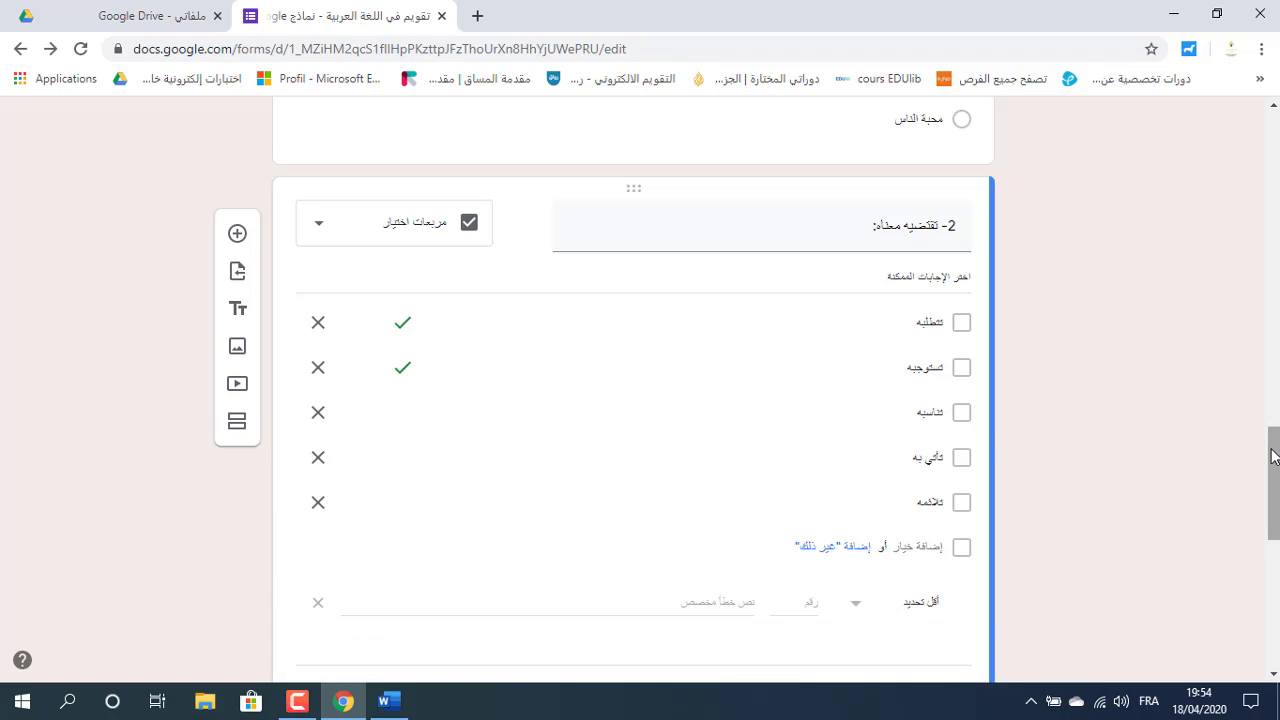
{"action": "scroll", "coordinate": [986, 426], "scroll_direction": "down", "scroll_amount": 2}
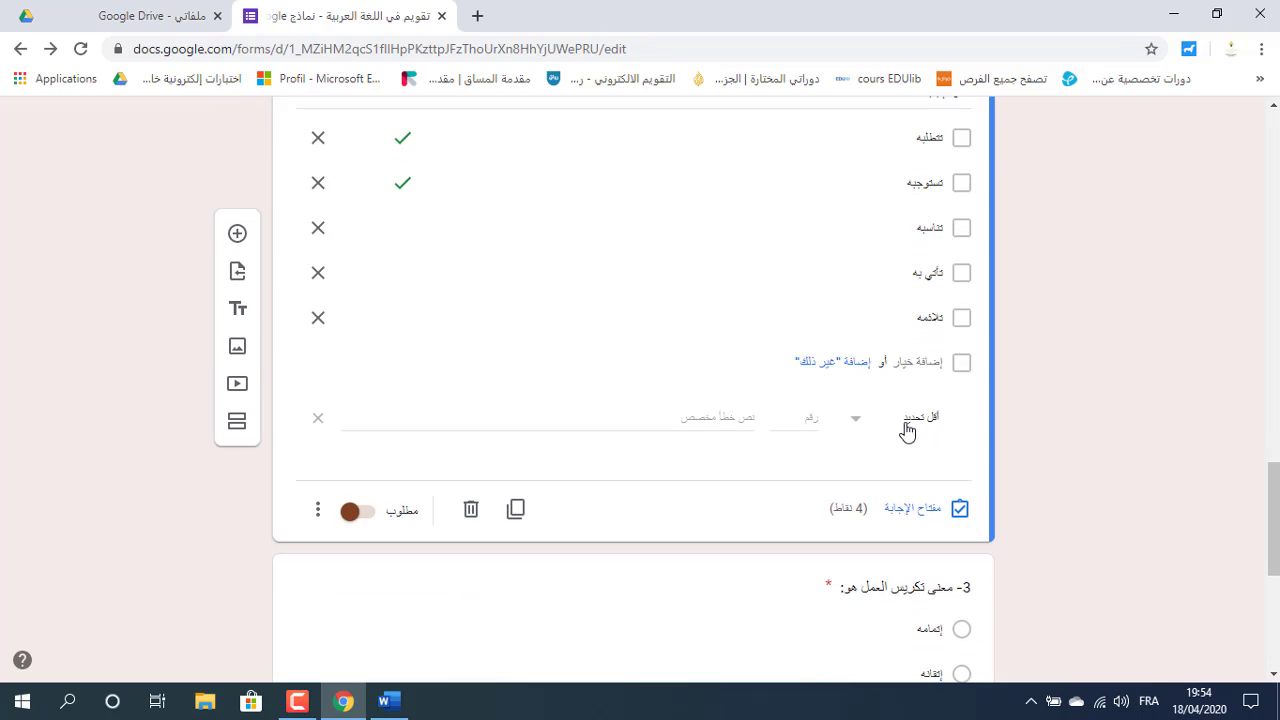
{"action": "left_click", "coordinate": [856, 421]}
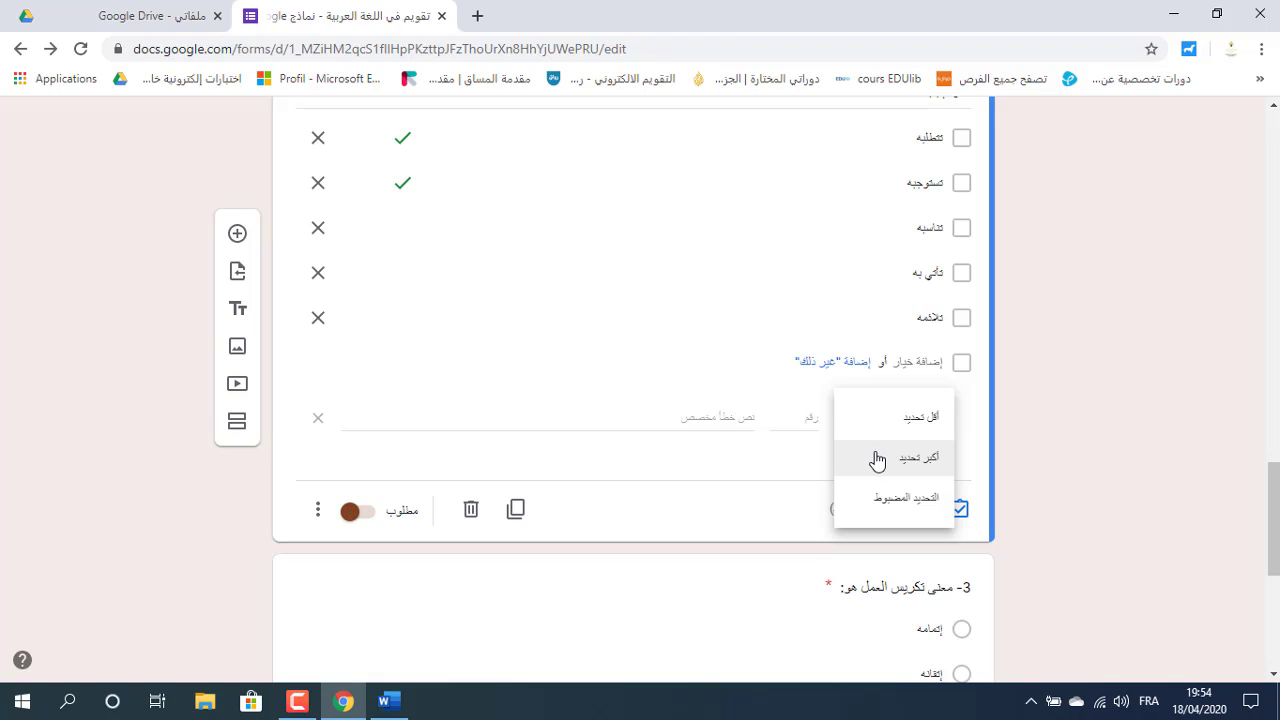
{"action": "left_click", "coordinate": [876, 459]}
{"action": "left_click", "coordinate": [808, 416]}
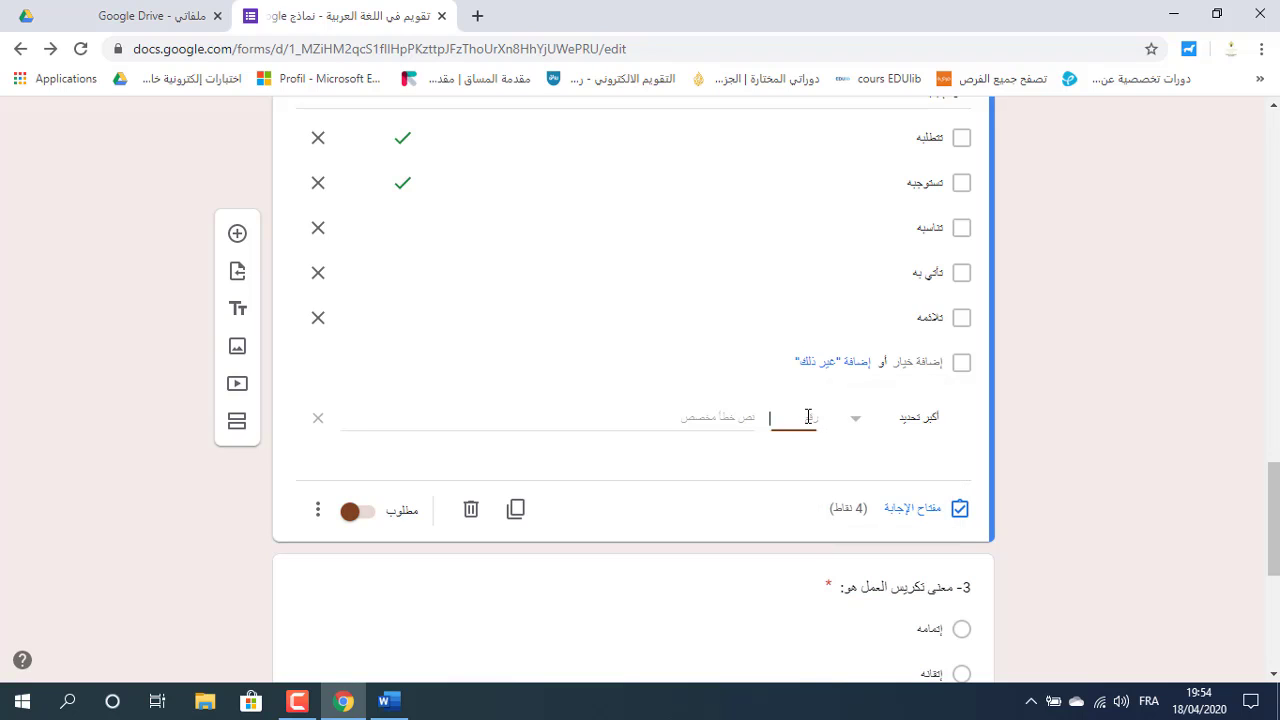
{"action": "type", "text": "2"}
{"action": "left_click", "coordinate": [622, 552]}
{"action": "left_click_drag", "start_coordinate": [1273, 505], "coordinate": [1273, 165]}
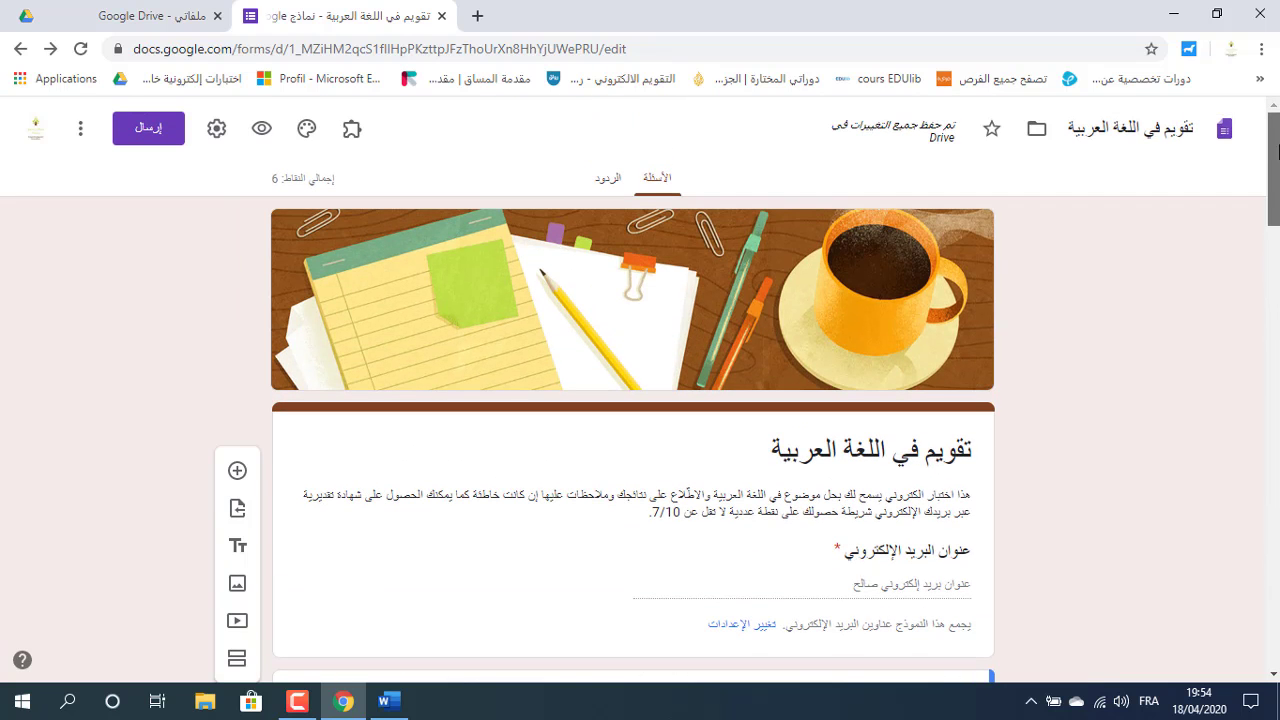
Preview the form and tick three answers on question 2 to test the 2-selection limit.
{"action": "left_click", "coordinate": [261, 133]}
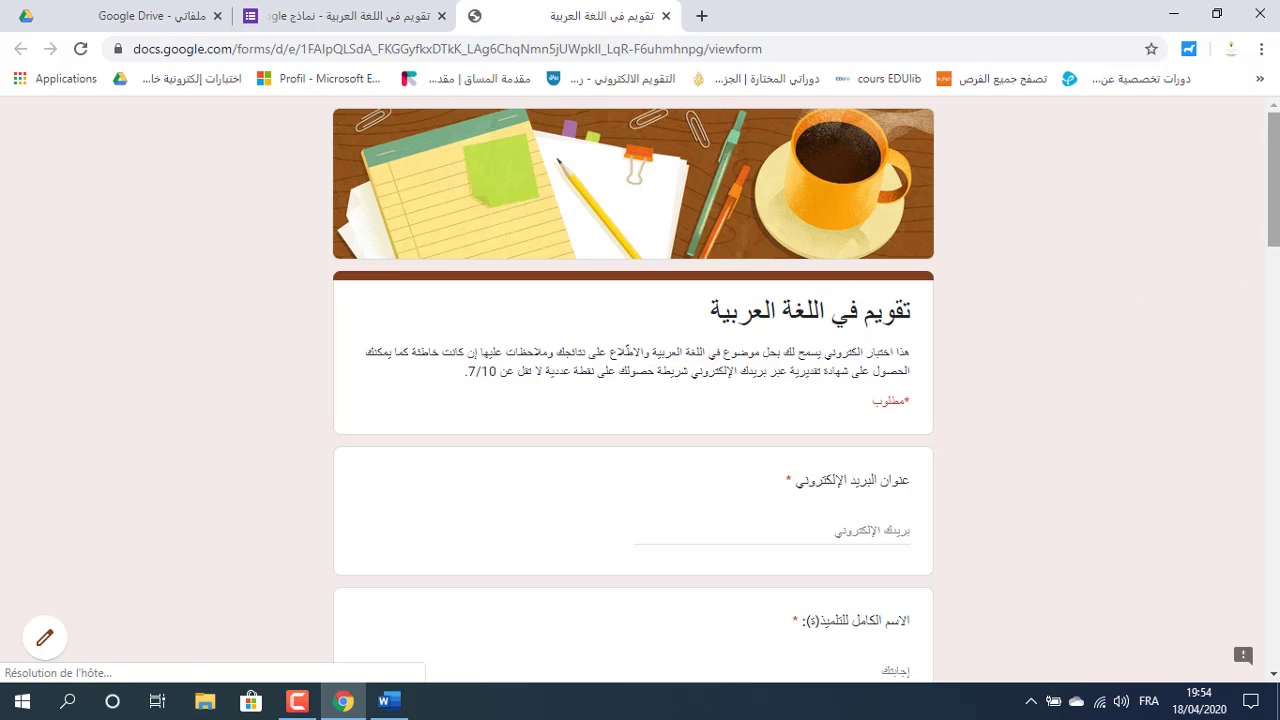
{"action": "scroll", "coordinate": [1115, 313], "scroll_direction": "down", "scroll_amount": 6}
{"action": "scroll", "coordinate": [894, 398], "scroll_direction": "down", "scroll_amount": 7}
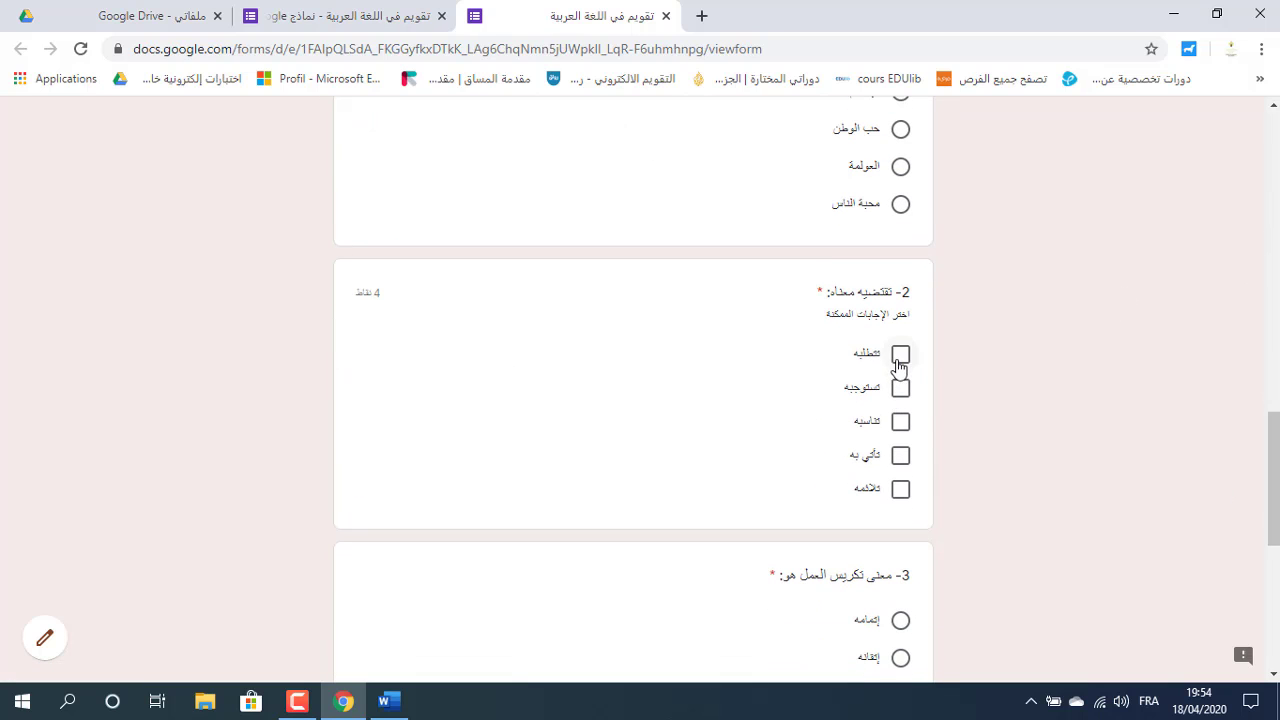
{"action": "left_click", "coordinate": [899, 360]}
{"action": "left_click", "coordinate": [899, 390]}
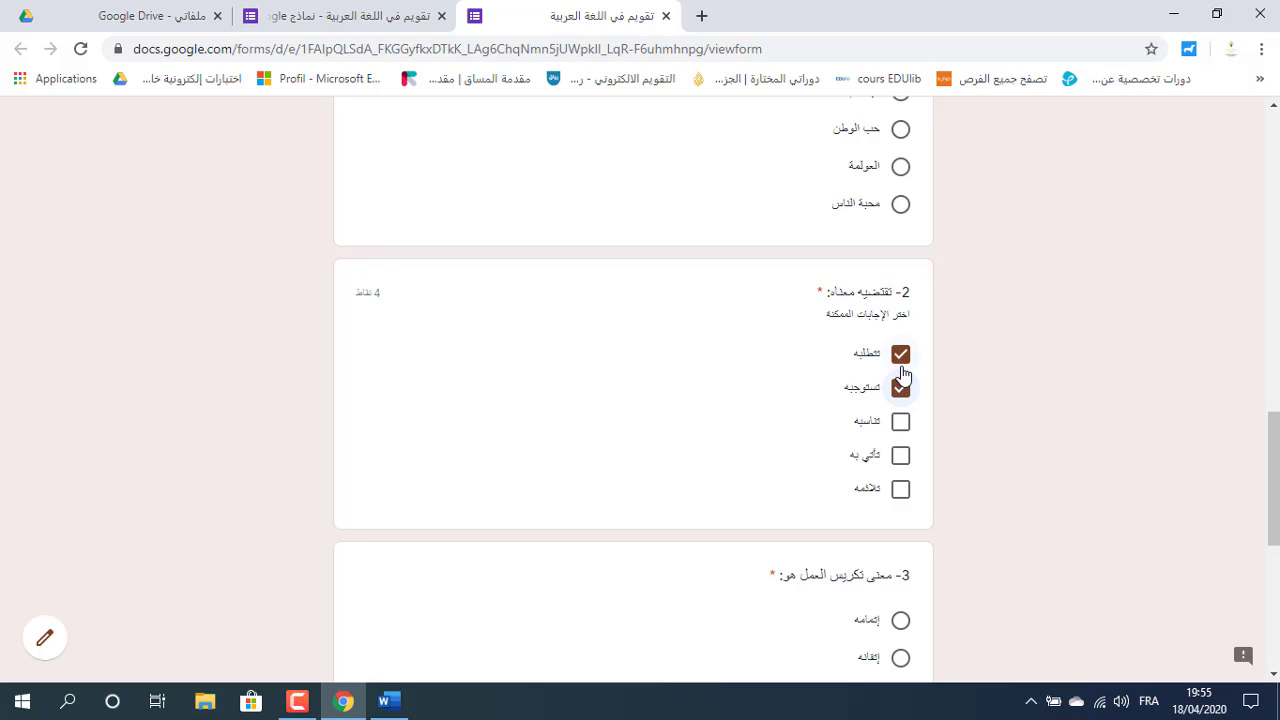
{"action": "left_click", "coordinate": [901, 358]}
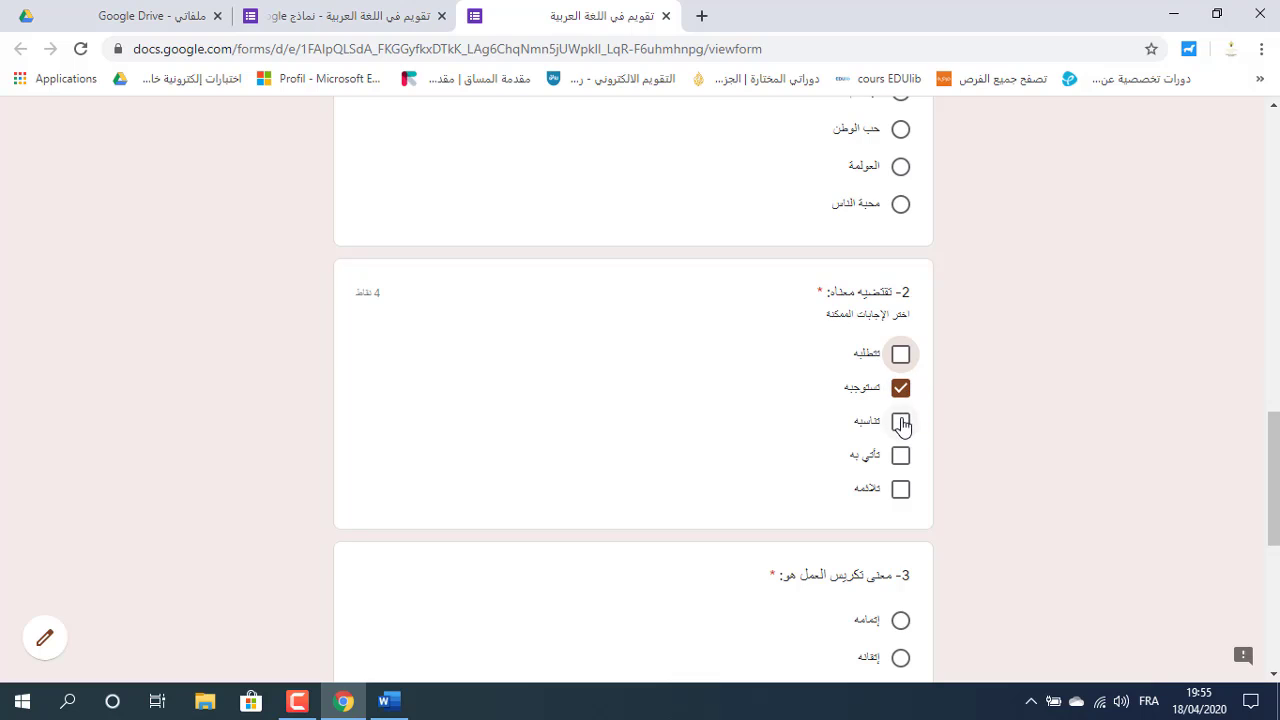
{"action": "left_click", "coordinate": [901, 422]}
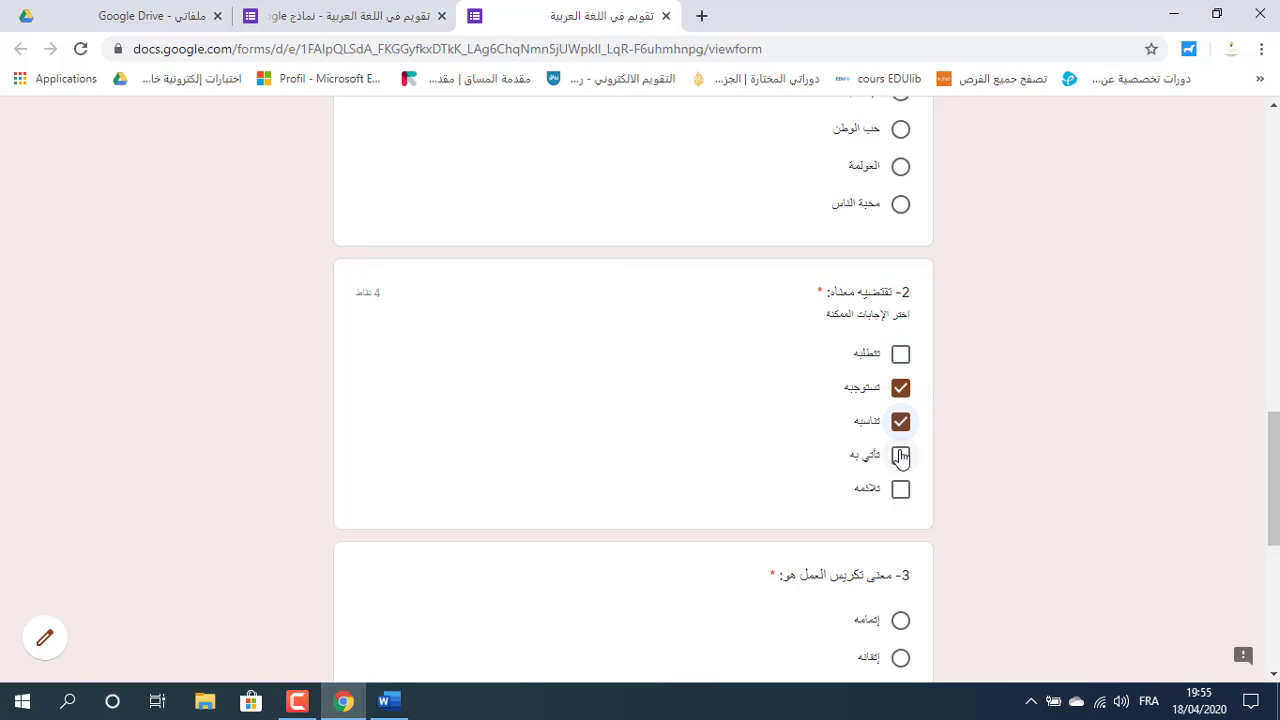
{"action": "left_click", "coordinate": [901, 455]}
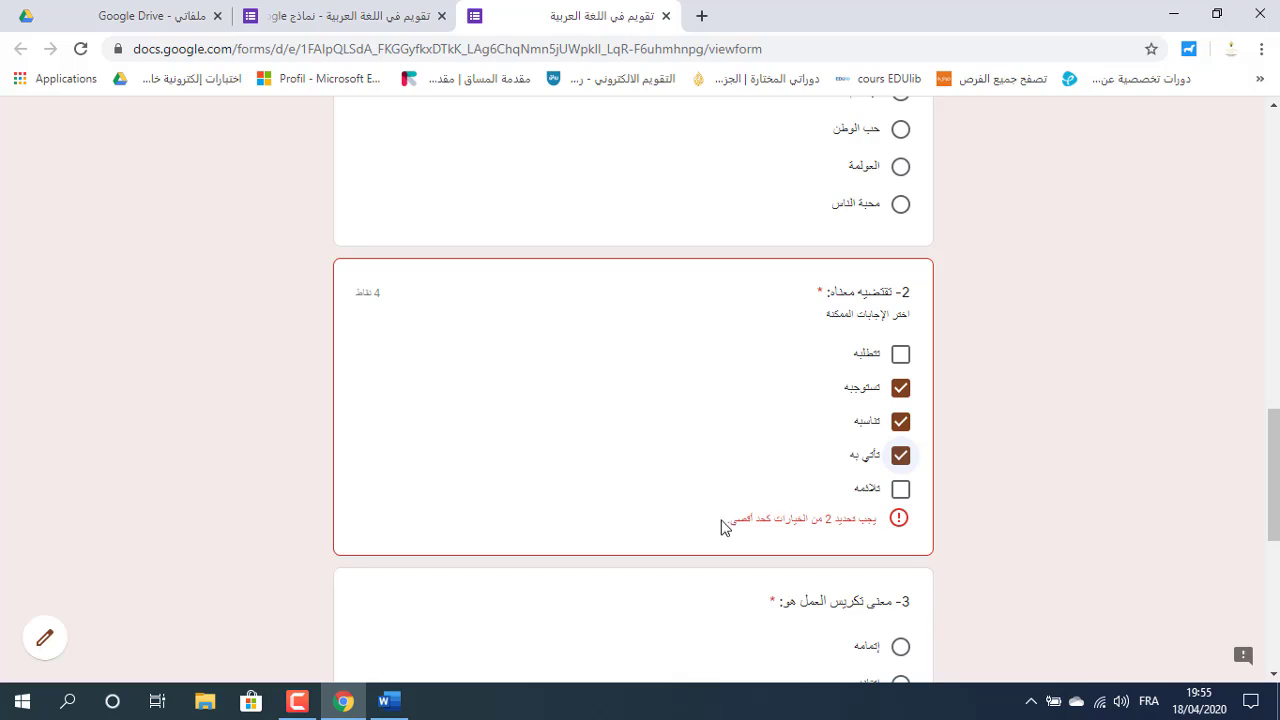
Check the maximum-selection error, untick question 2's answers, and return to the editor.
{"action": "left_click_drag", "start_coordinate": [718, 526], "coordinate": [893, 520]}
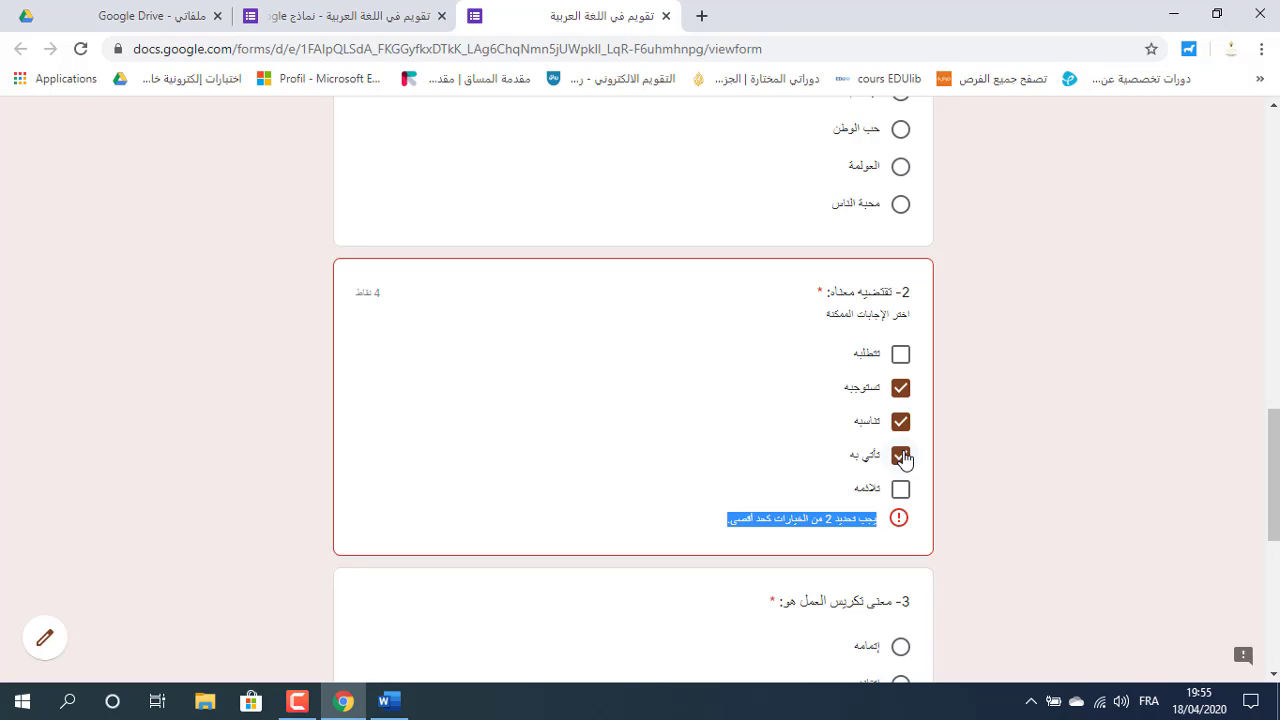
{"action": "left_click", "coordinate": [902, 457]}
{"action": "left_click", "coordinate": [900, 421]}
{"action": "left_click", "coordinate": [901, 389]}
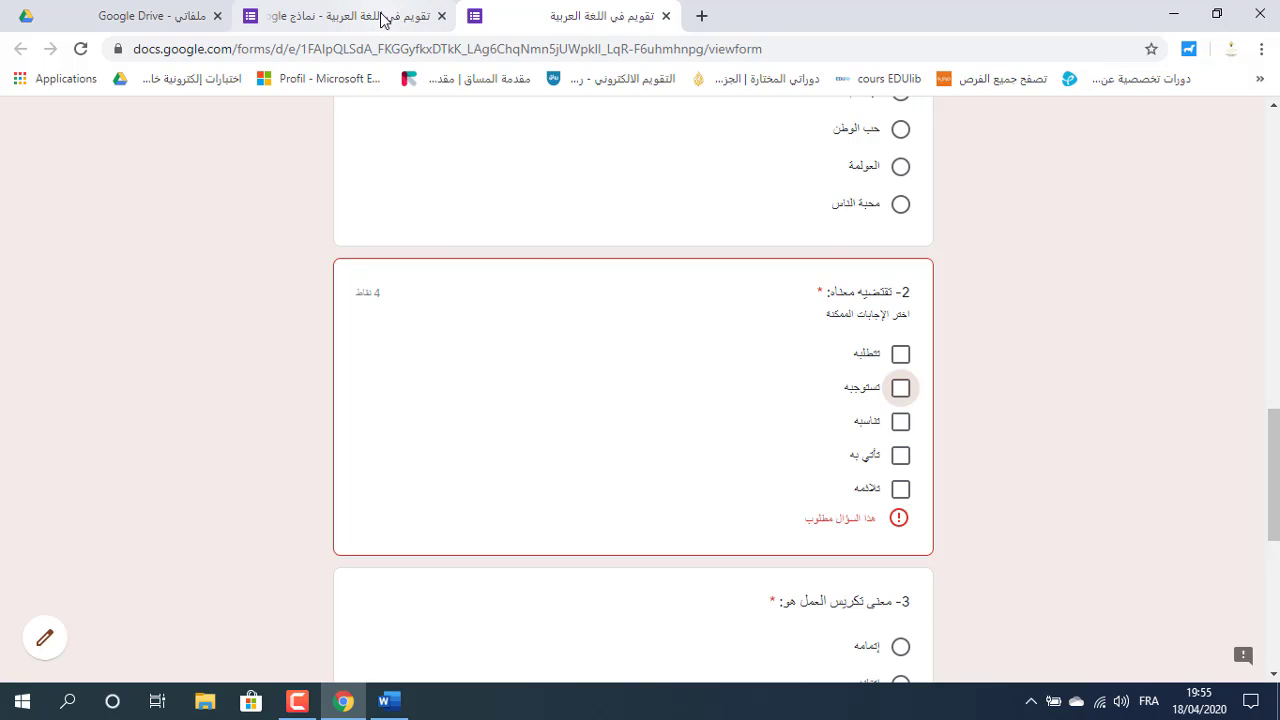
{"action": "left_click", "coordinate": [382, 20]}
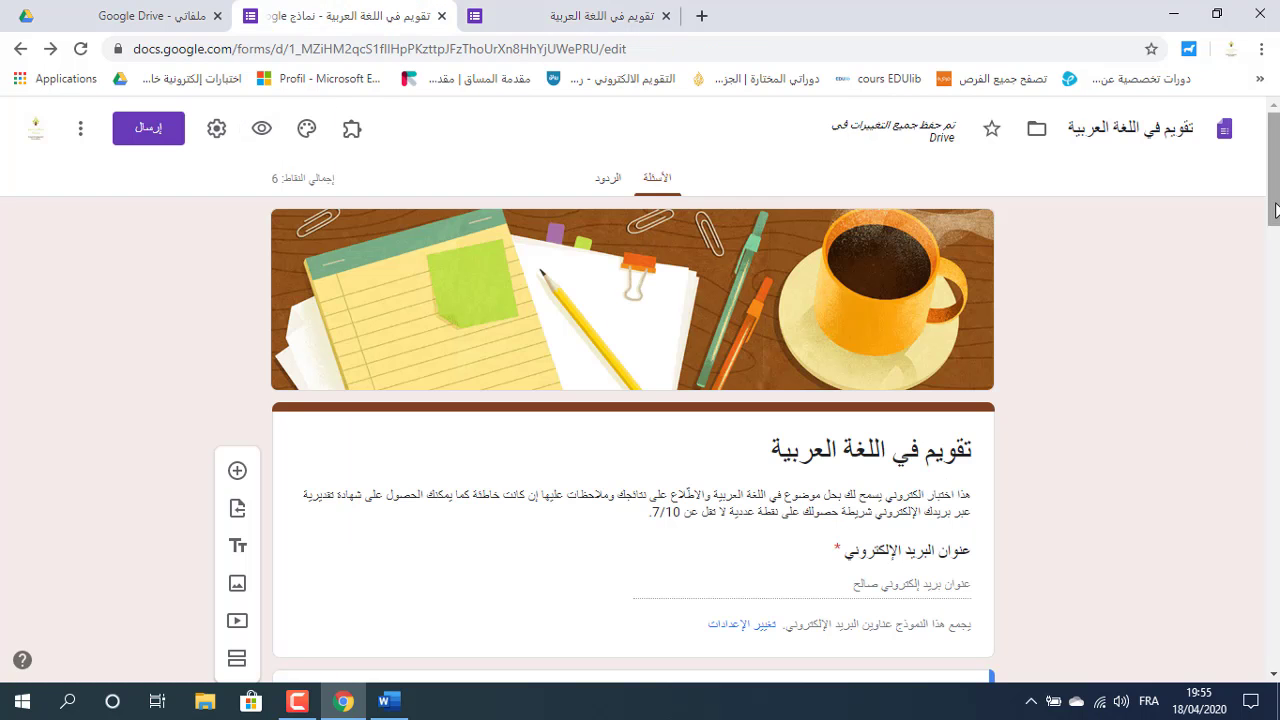
Mark 'تخصيصه لما فيه خير' as question 3's correct answer, worth 2 points.
{"action": "left_click_drag", "start_coordinate": [1277, 217], "coordinate": [1277, 612]}
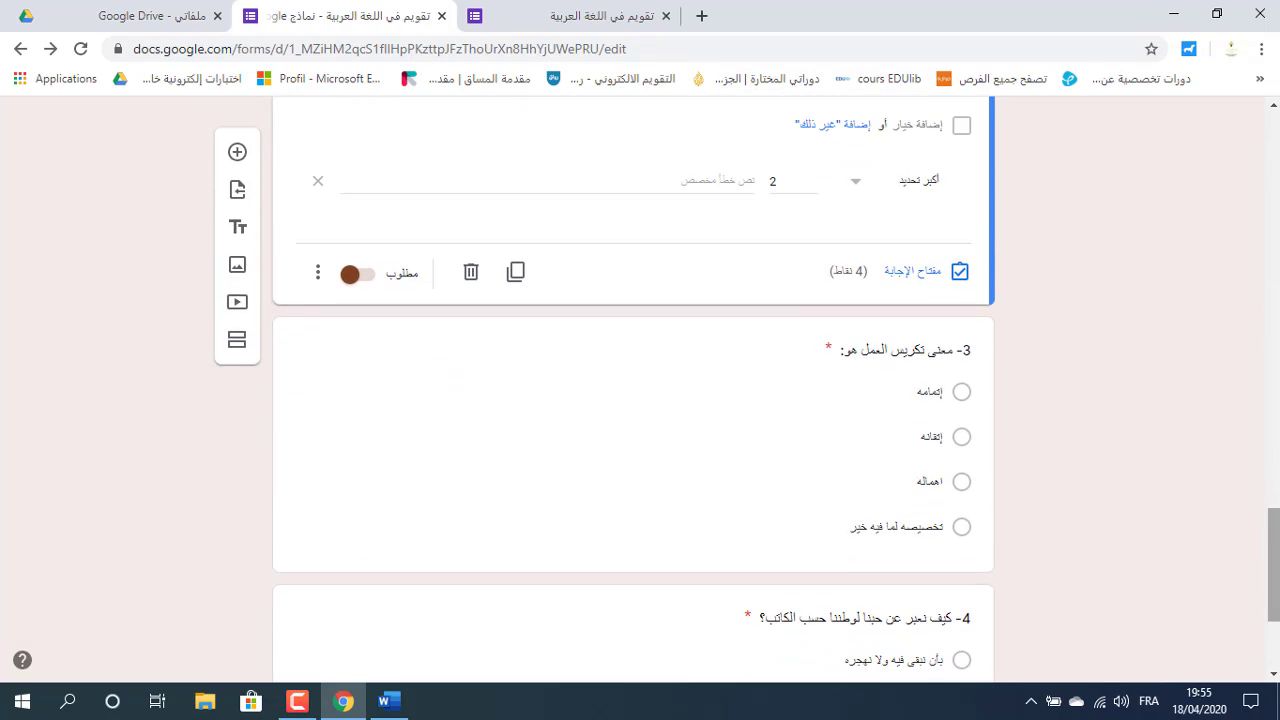
{"action": "left_click", "coordinate": [853, 473]}
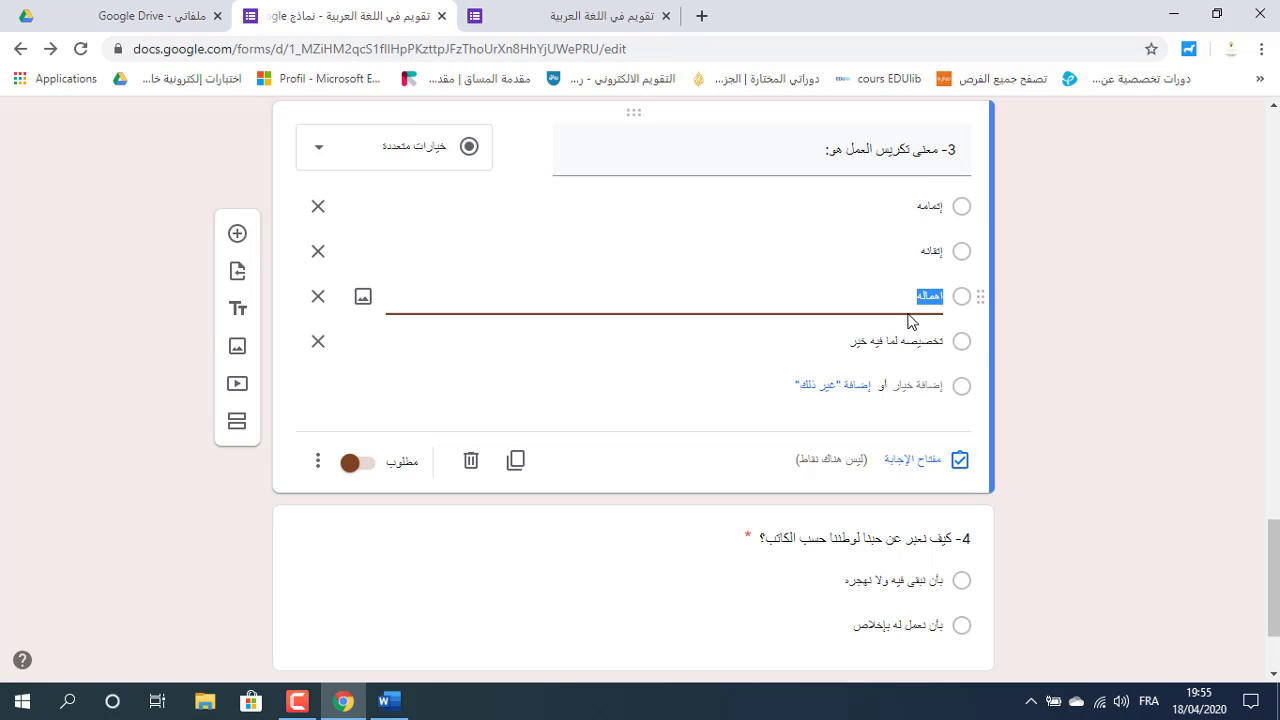
{"action": "left_click", "coordinate": [910, 466]}
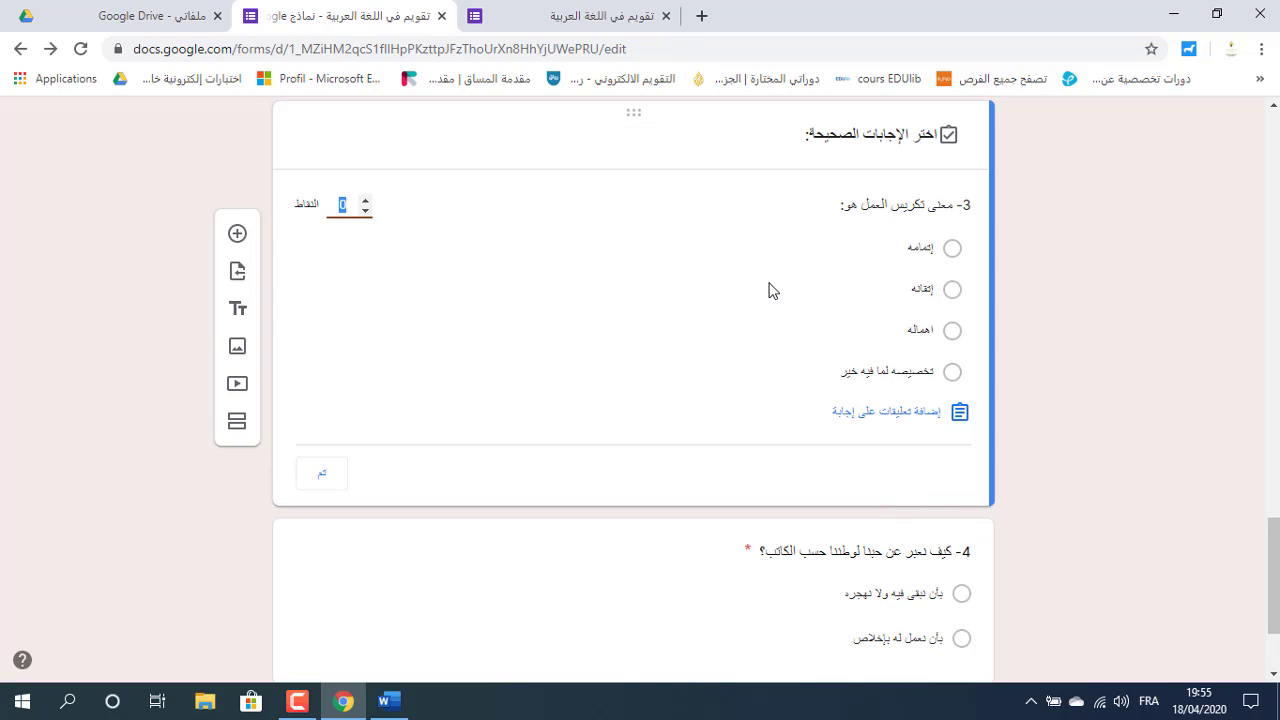
{"action": "left_click", "coordinate": [953, 373]}
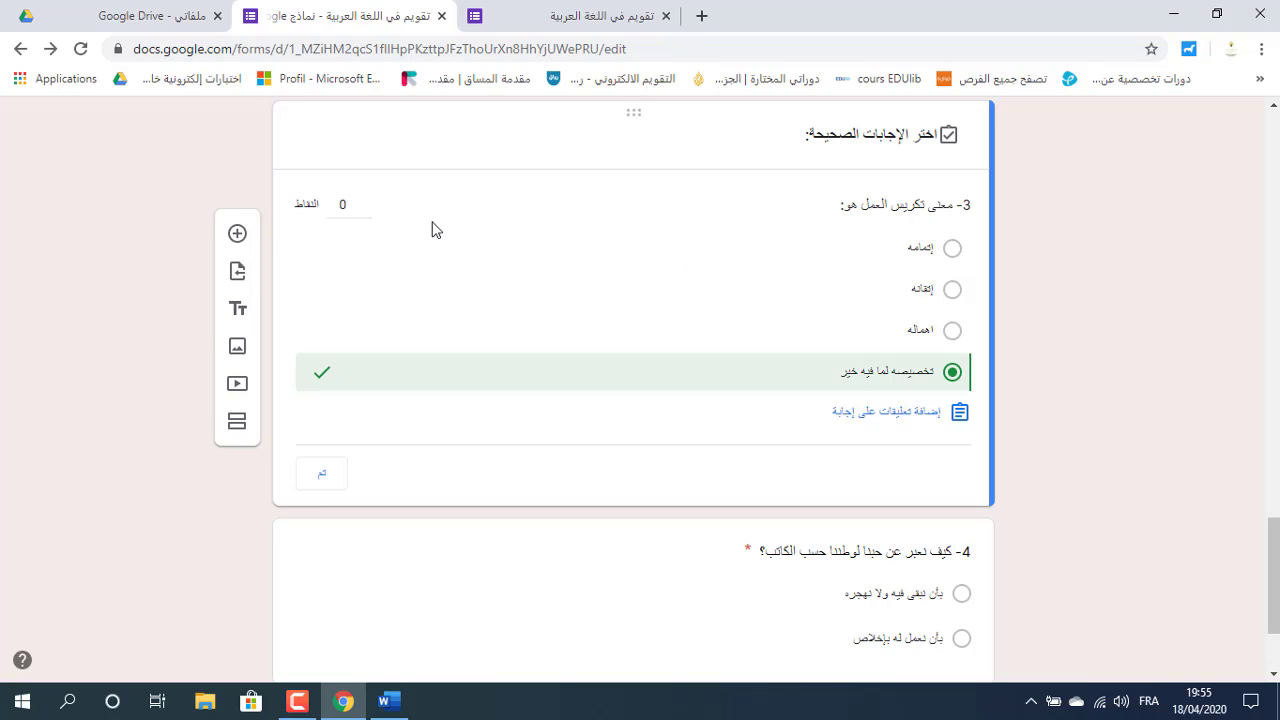
{"action": "left_click", "coordinate": [365, 203]}
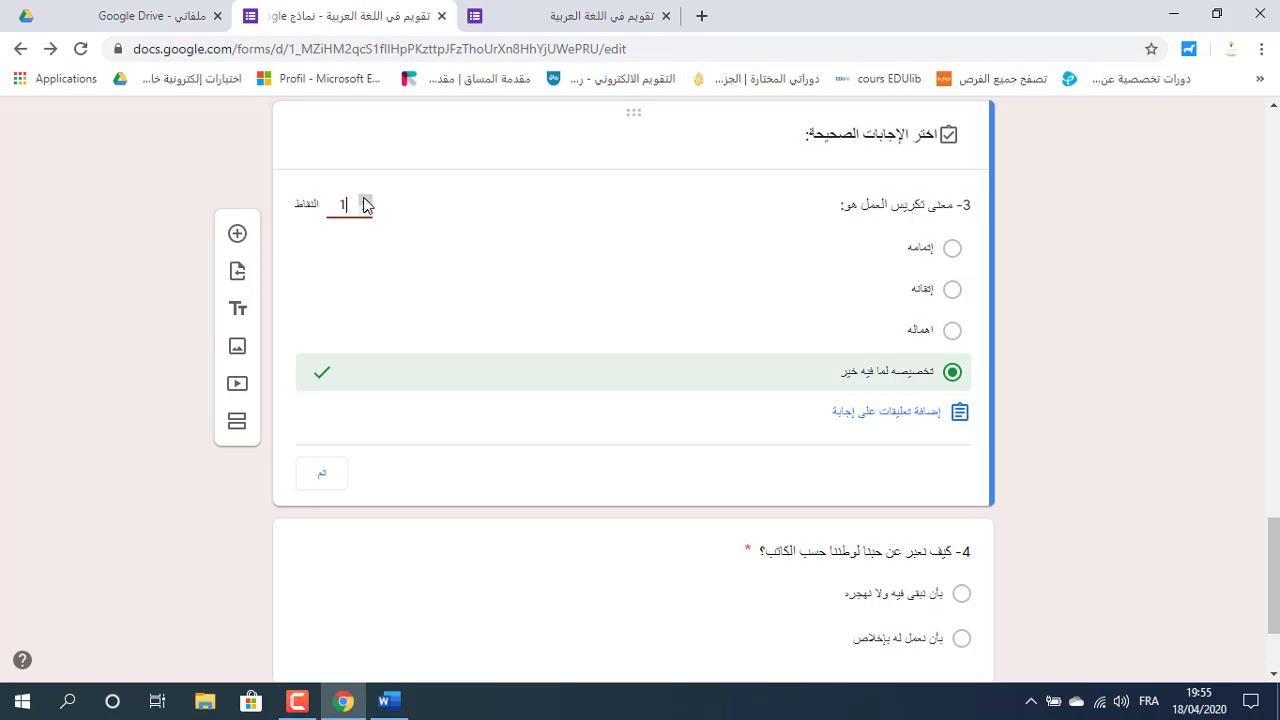
{"action": "left_click", "coordinate": [365, 201]}
Open and save question 3's answer feedback, then finish its answer key.
{"action": "left_click", "coordinate": [906, 422]}
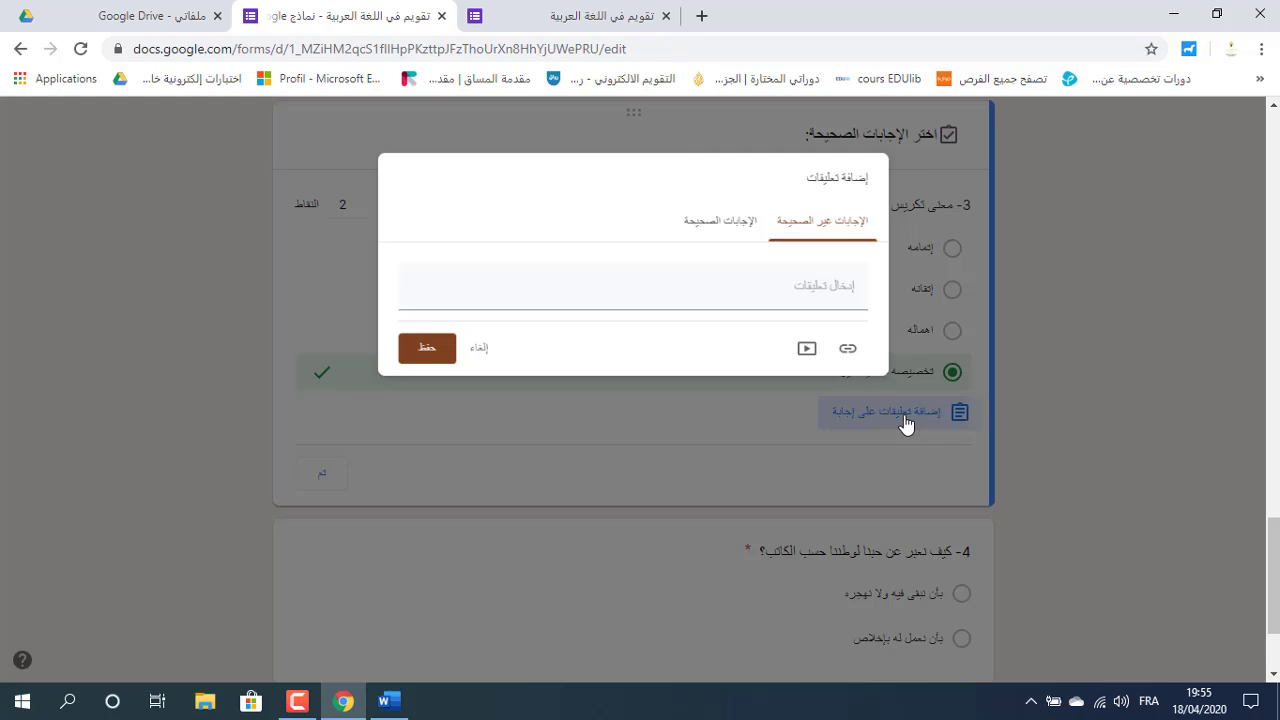
{"action": "left_click", "coordinate": [834, 288]}
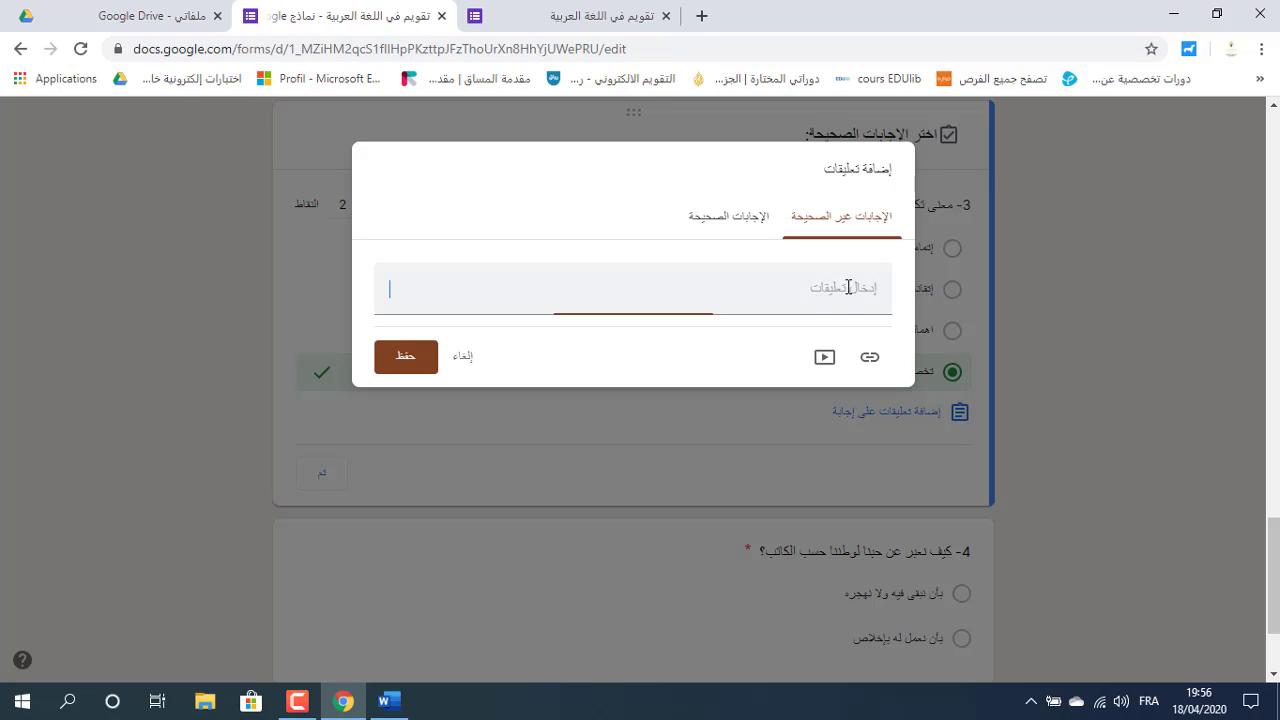
{"action": "left_click", "coordinate": [737, 213]}
{"action": "left_click", "coordinate": [838, 285]}
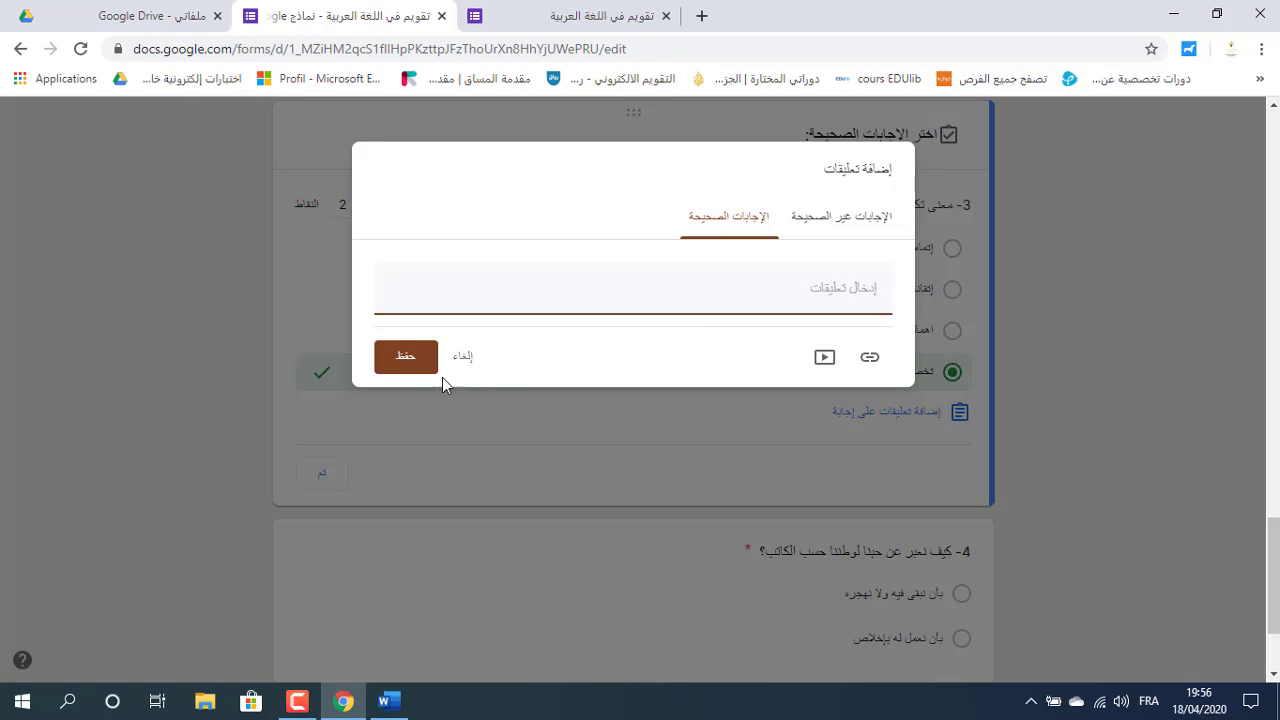
{"action": "left_click", "coordinate": [402, 364]}
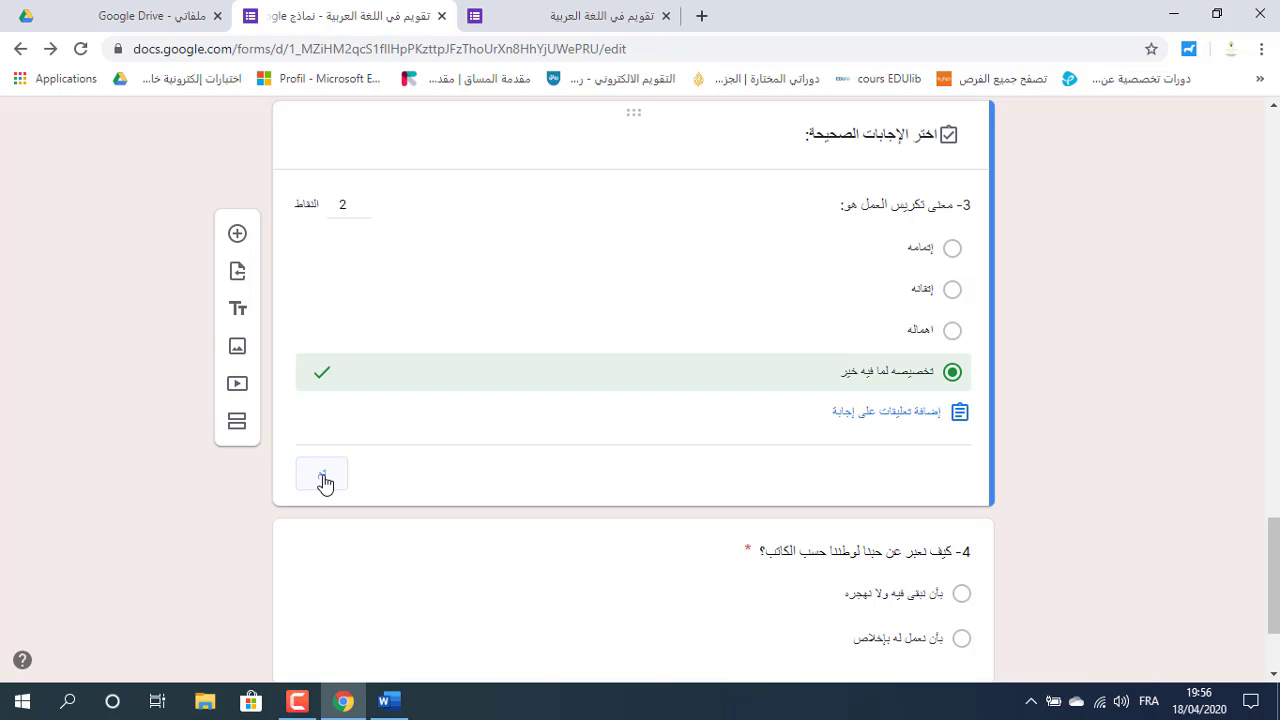
{"action": "left_click", "coordinate": [323, 481]}
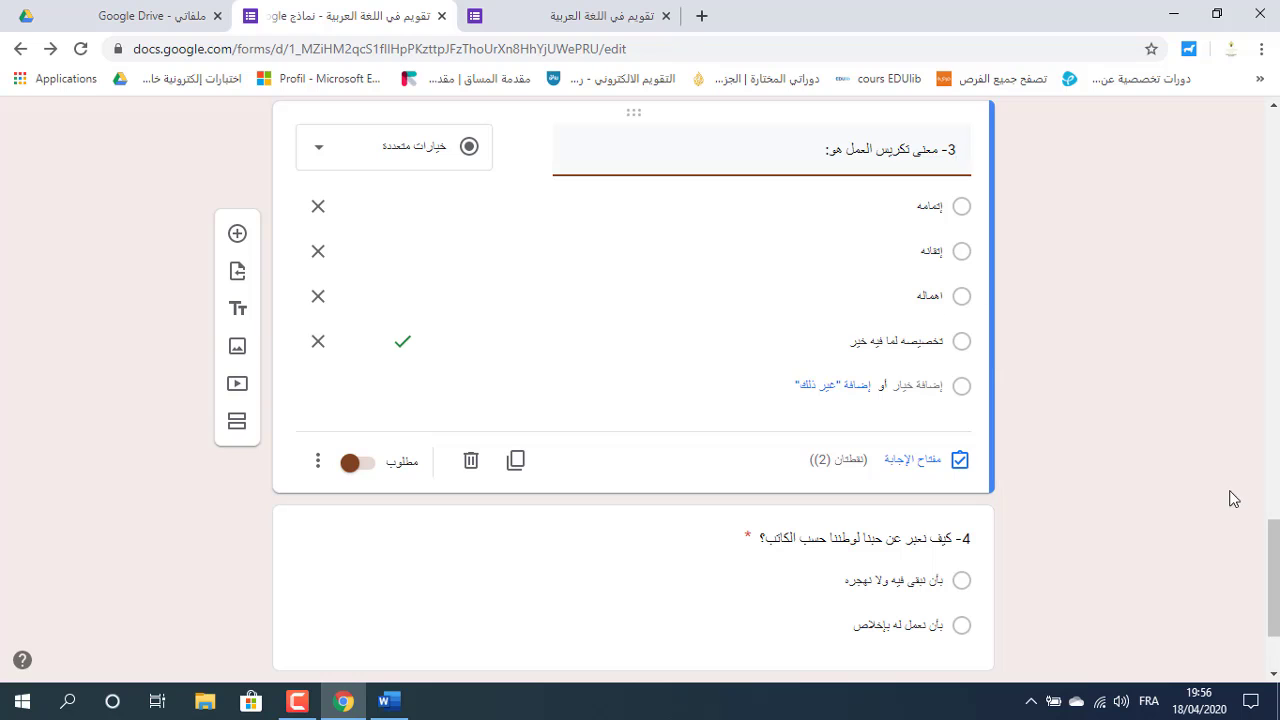
{"action": "left_click_drag", "start_coordinate": [1270, 546], "coordinate": [1270, 576]}
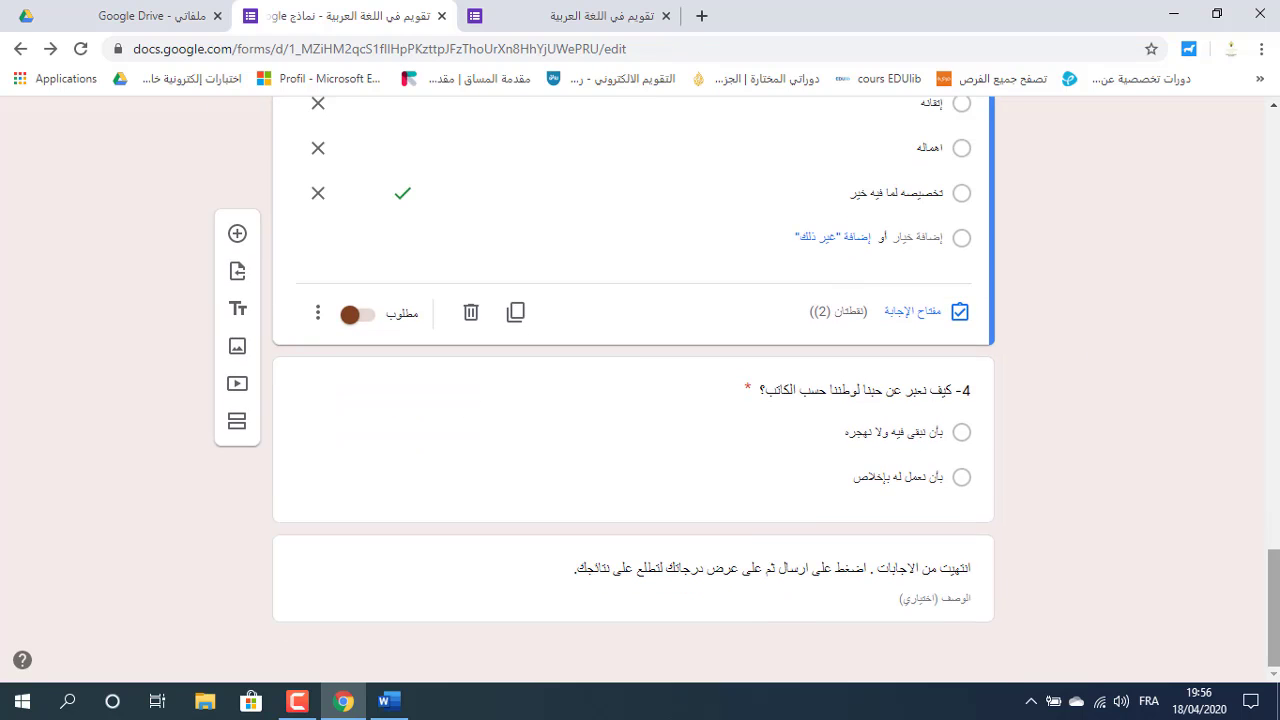
Mark 'بأن تعمل له بإخلاص' as question 4's correct answer and make it worth 2 points.
{"action": "left_click", "coordinate": [836, 430]}
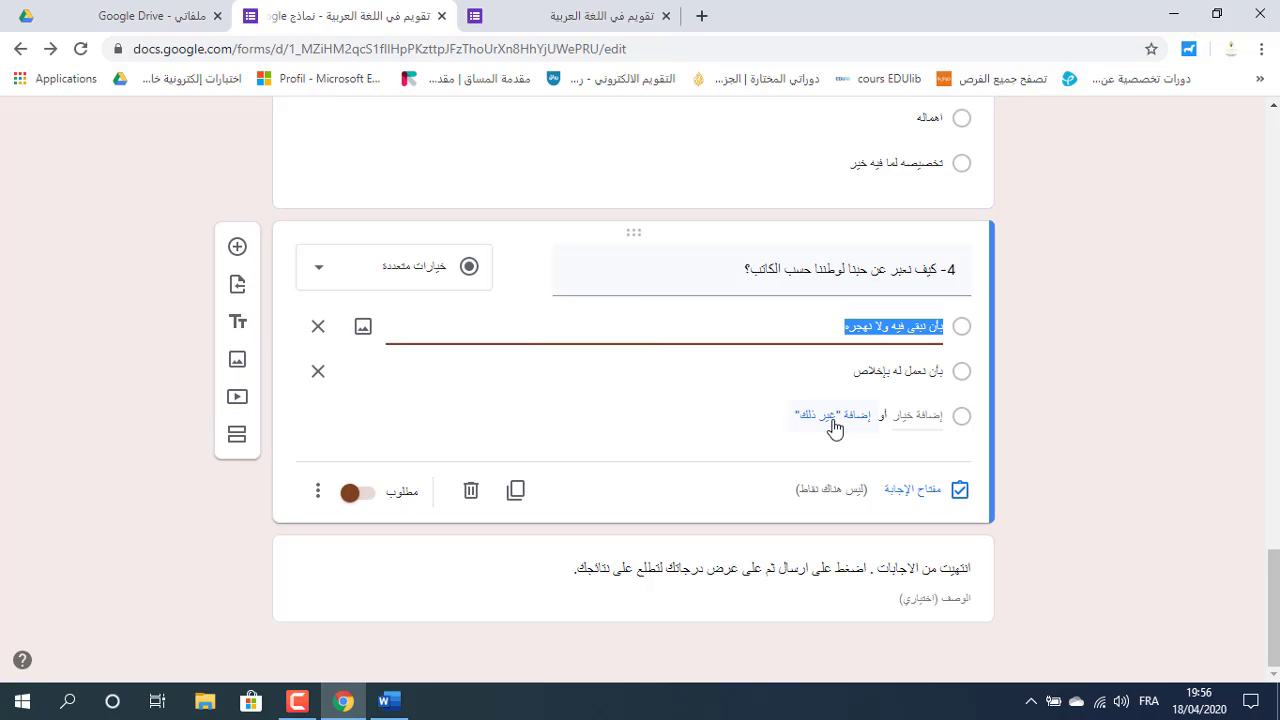
{"action": "left_click", "coordinate": [912, 492]}
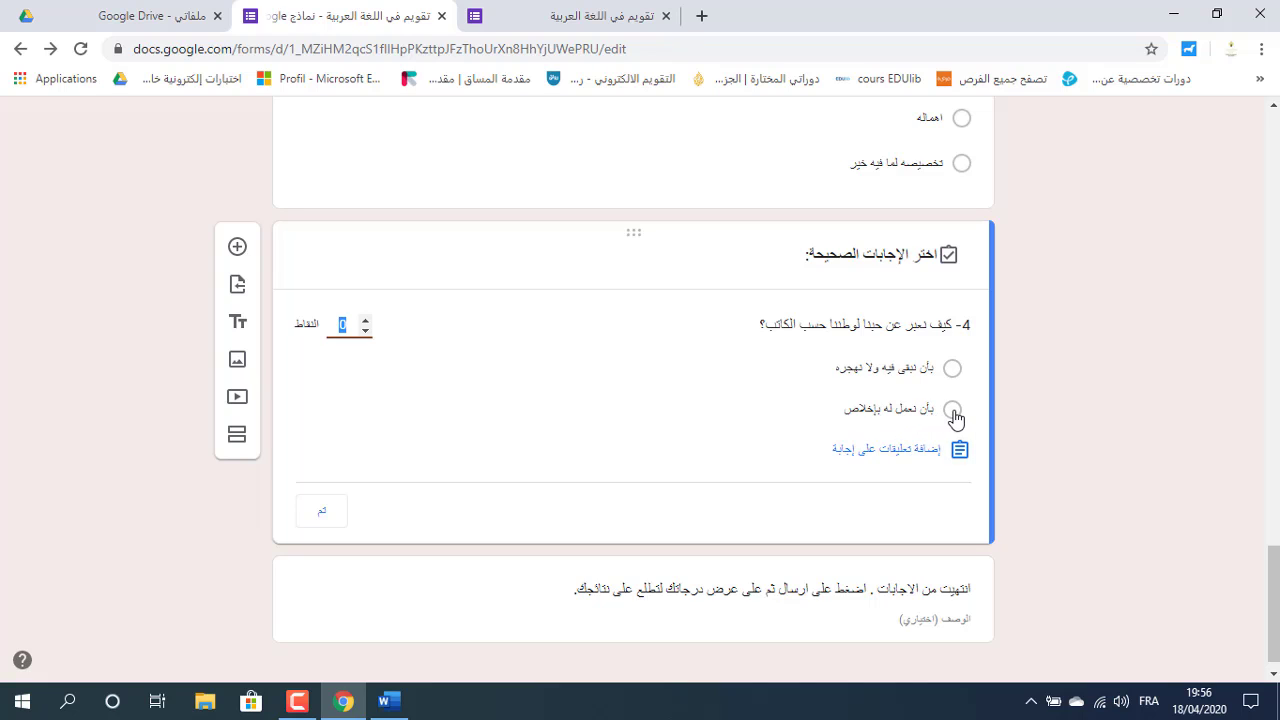
{"action": "left_click", "coordinate": [953, 411]}
{"action": "left_click", "coordinate": [365, 323]}
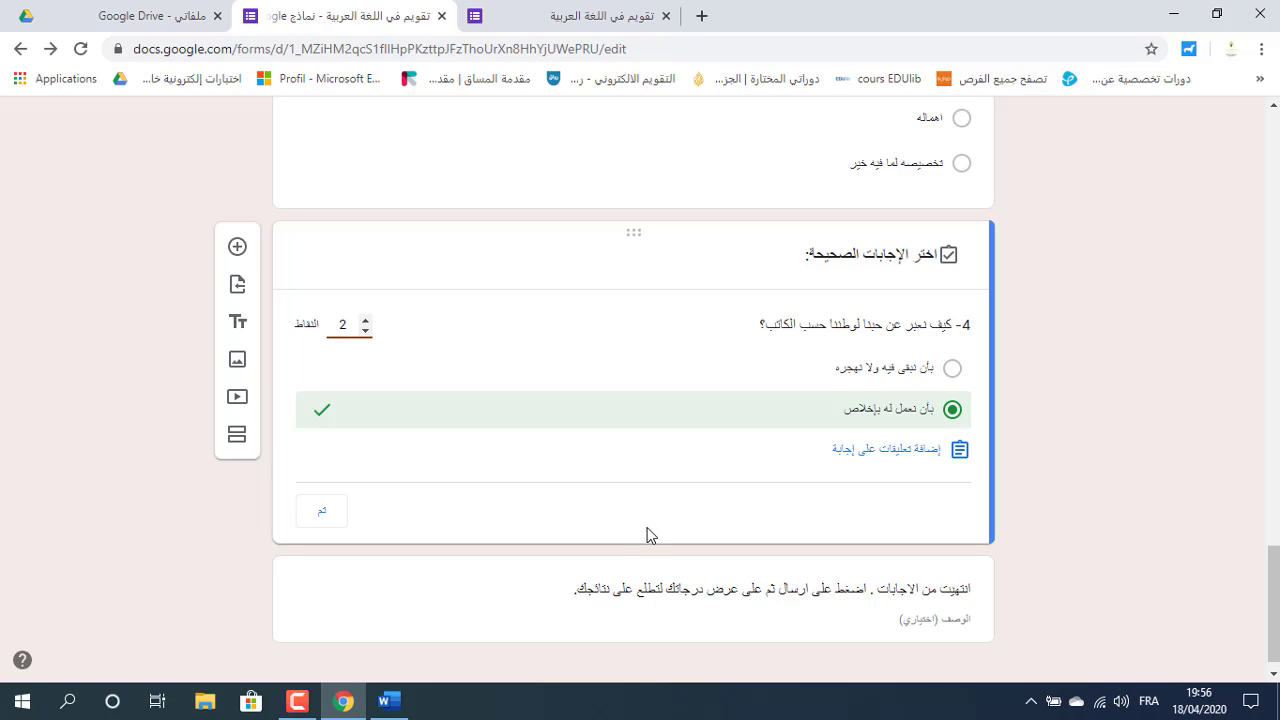
Add wrong-answer and correct-answer feedback to question 4, finish its answer key, and close the old preview.
{"action": "left_click", "coordinate": [890, 458]}
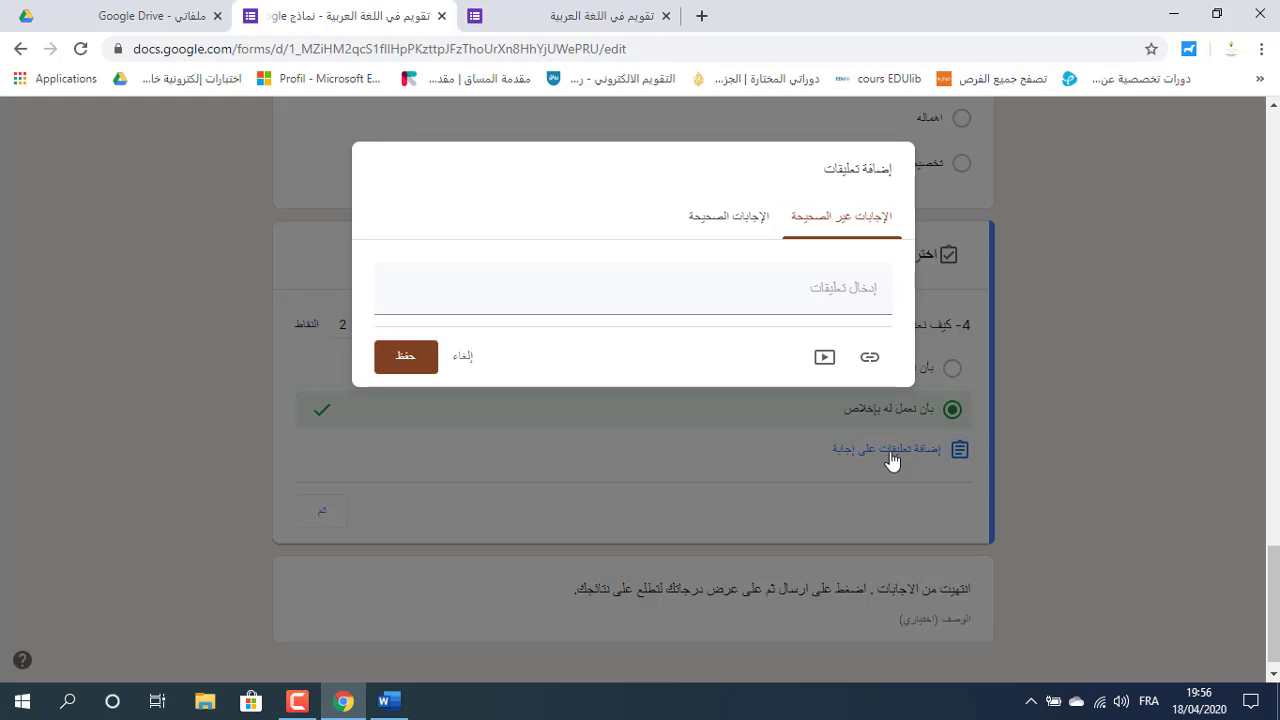
{"action": "left_click", "coordinate": [834, 288]}
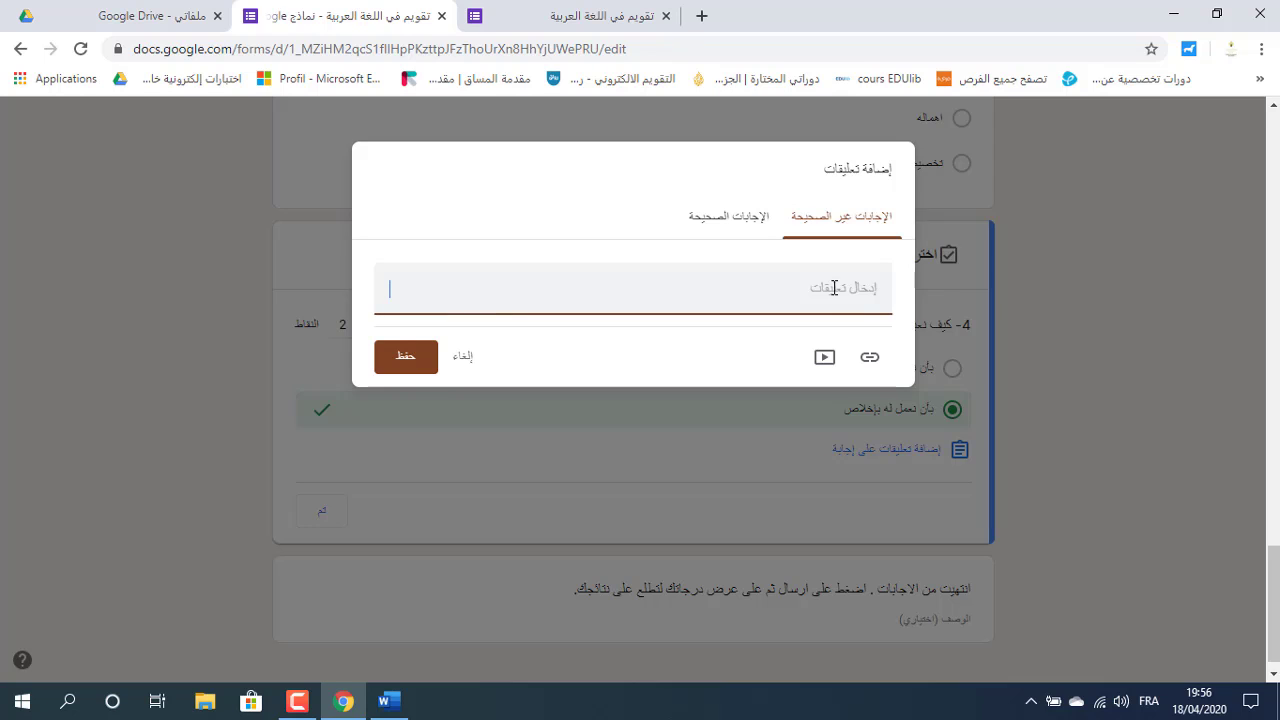
{"action": "left_click", "coordinate": [742, 220]}
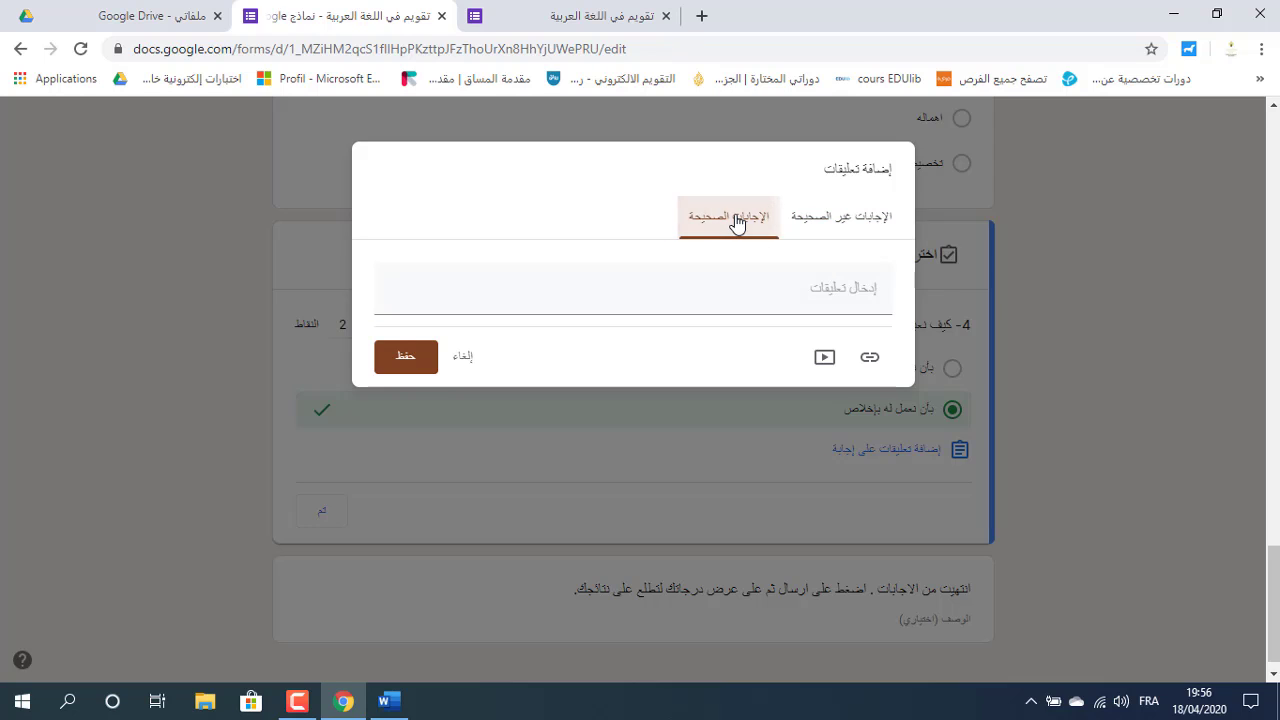
{"action": "left_click", "coordinate": [873, 297]}
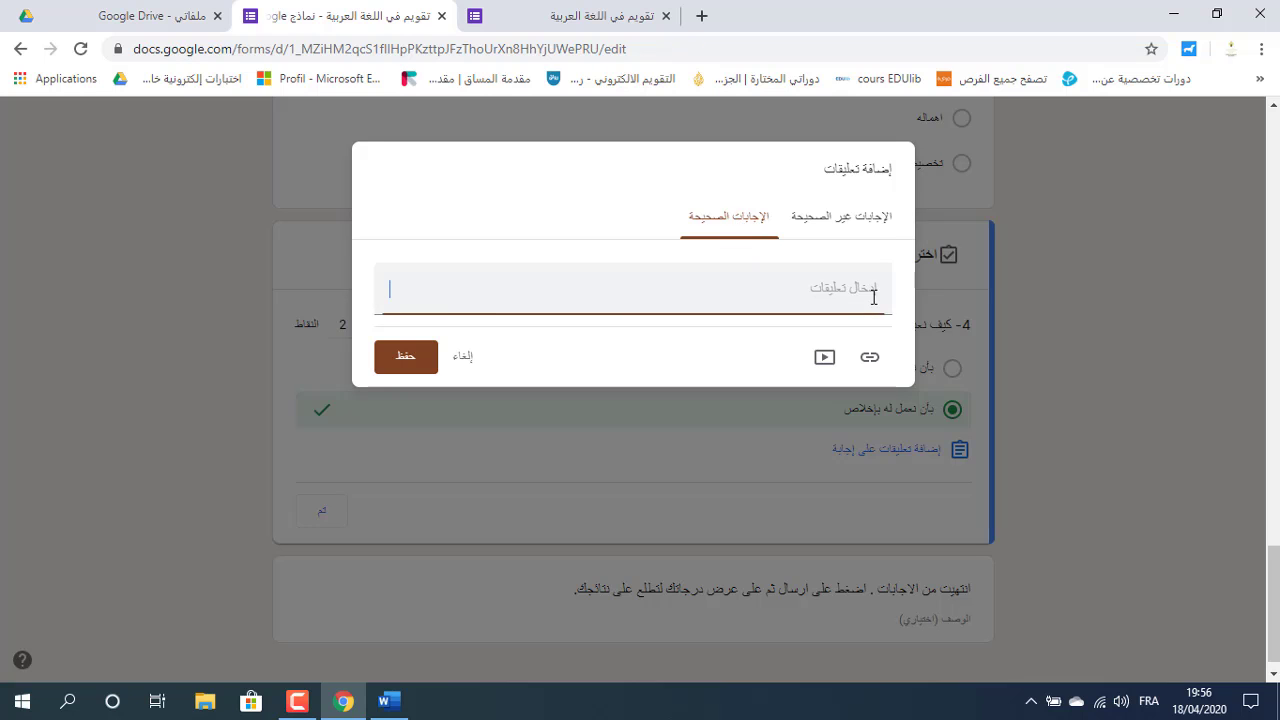
{"action": "left_click", "coordinate": [402, 366]}
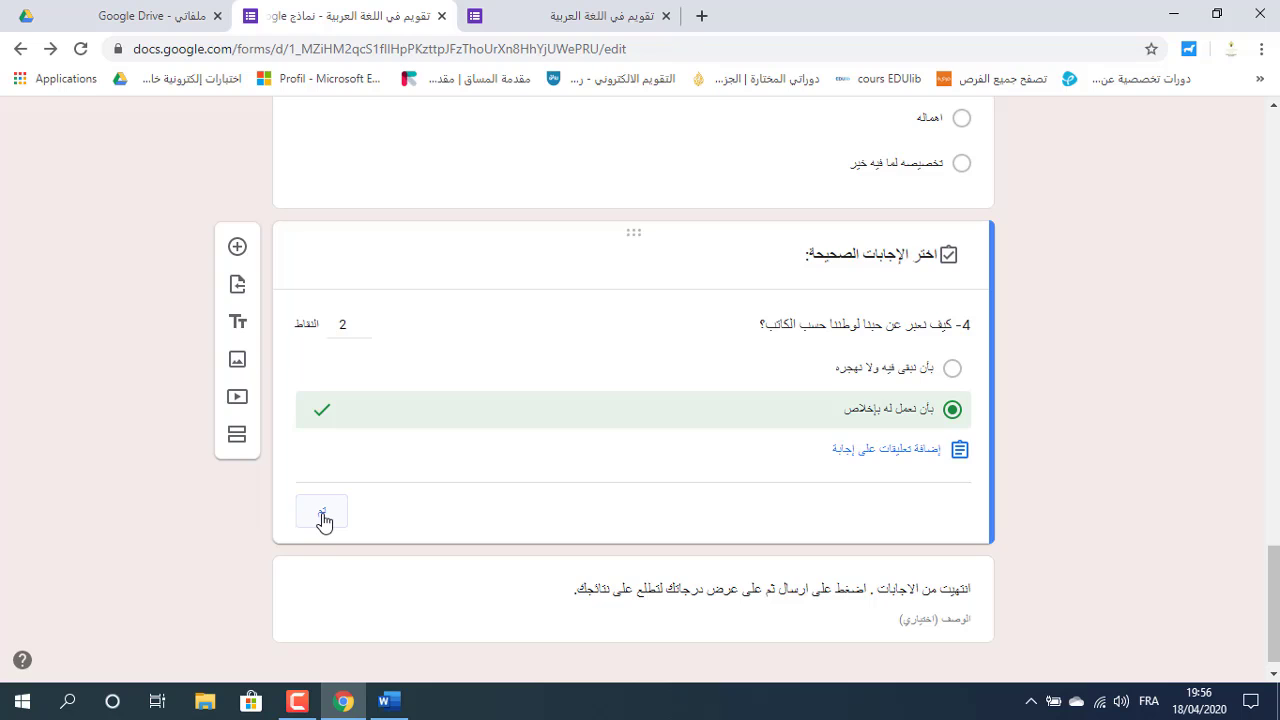
{"action": "left_click", "coordinate": [322, 517]}
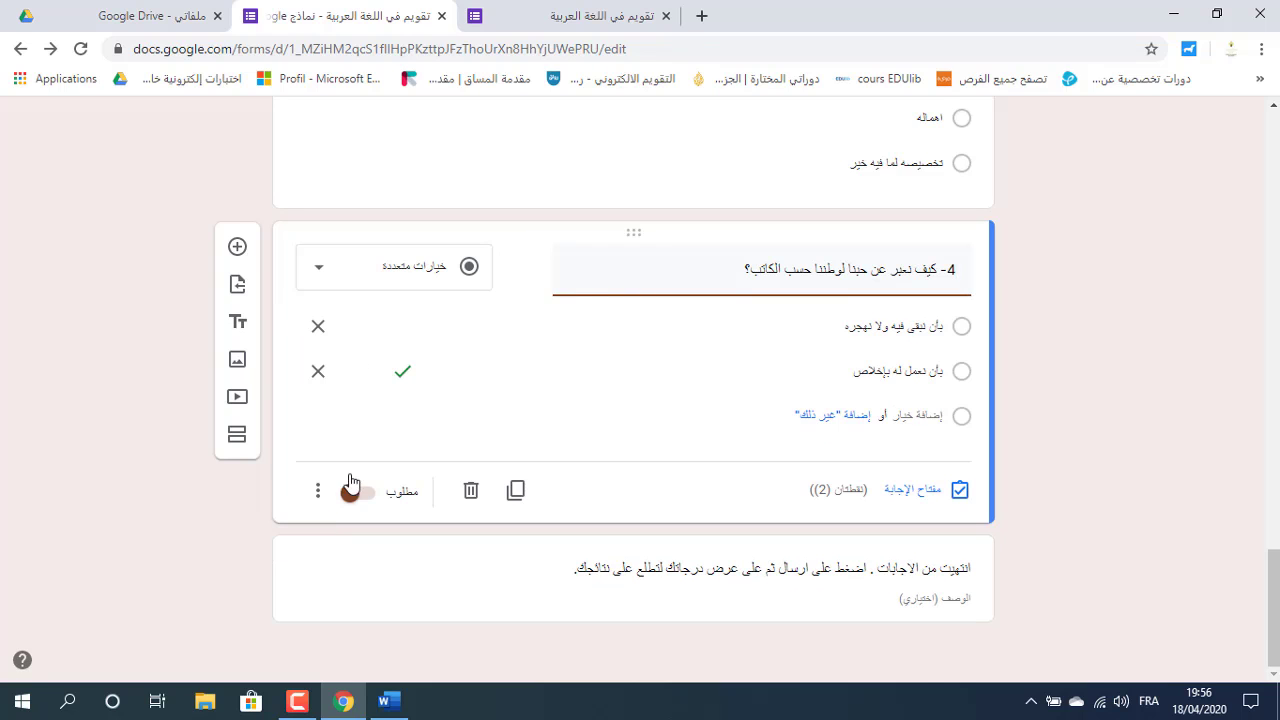
{"action": "left_click", "coordinate": [666, 16]}
Leave the old preview, glance at the responses, and open the quiz's live respondent view.
{"action": "left_click", "coordinate": [714, 173]}
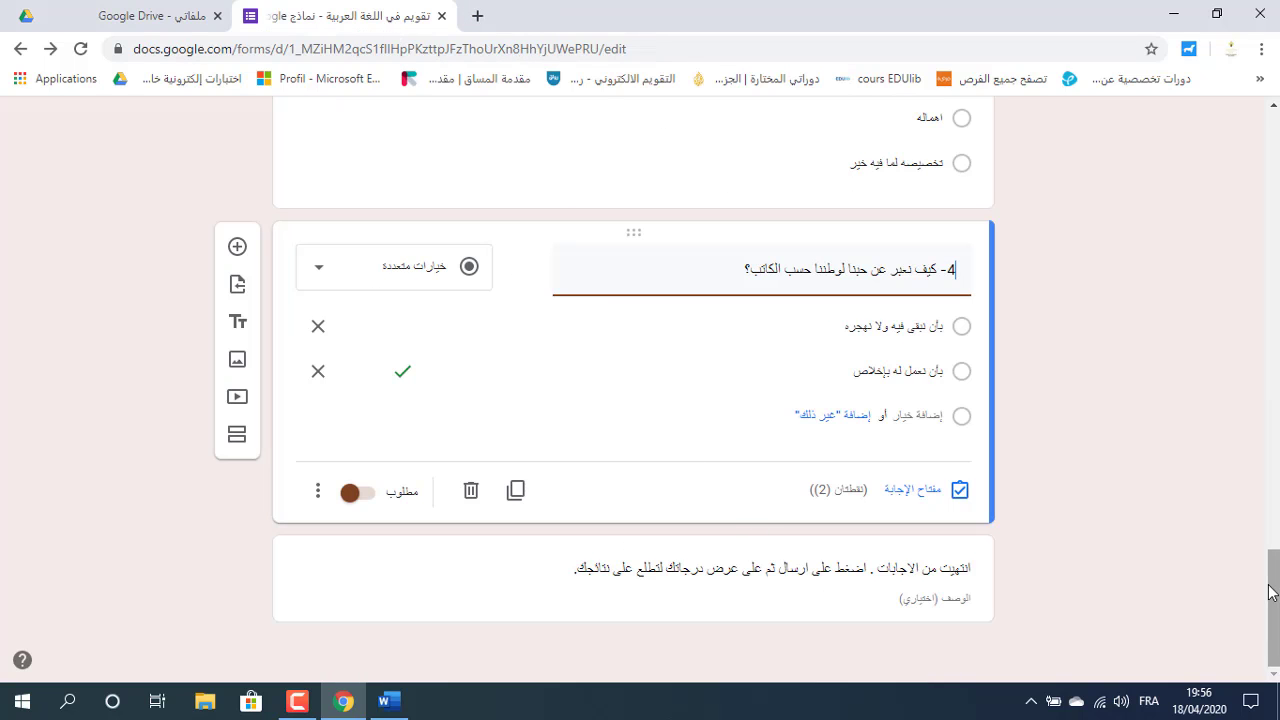
{"action": "left_click_drag", "start_coordinate": [1274, 594], "coordinate": [1276, 120]}
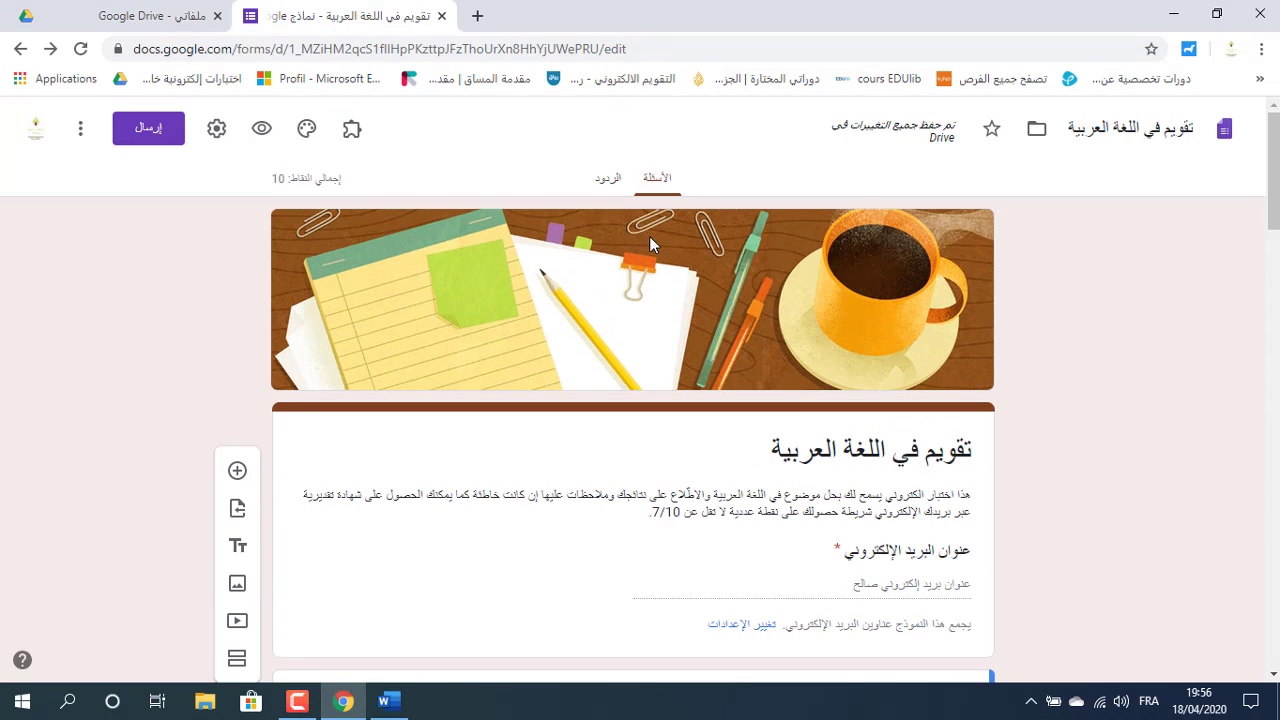
{"action": "left_click", "coordinate": [261, 131]}
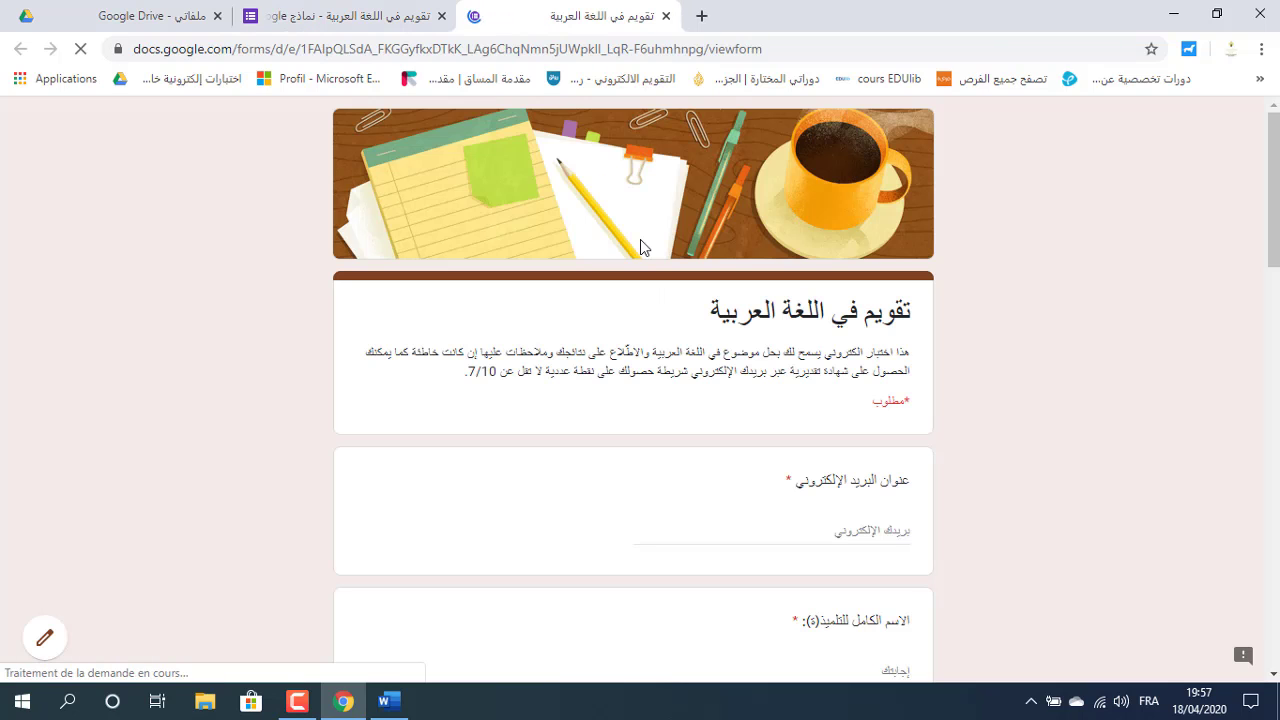
{"action": "left_click", "coordinate": [370, 18]}
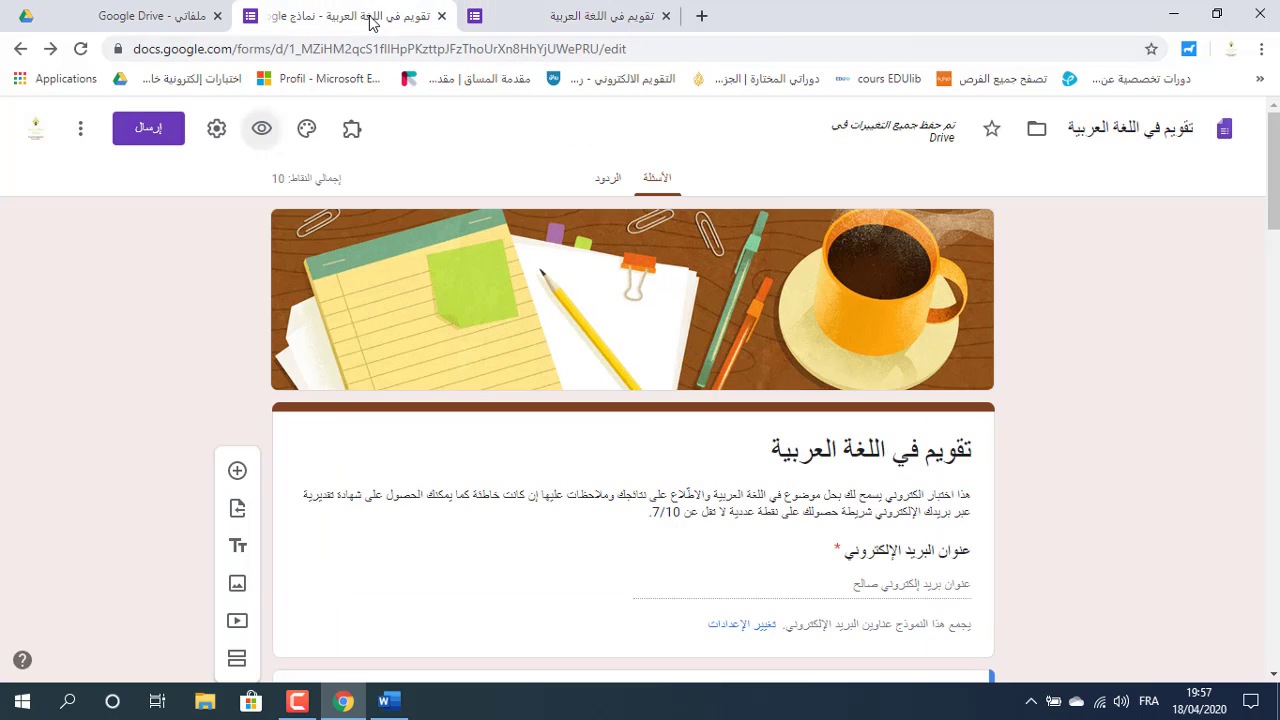
{"action": "left_click", "coordinate": [605, 186]}
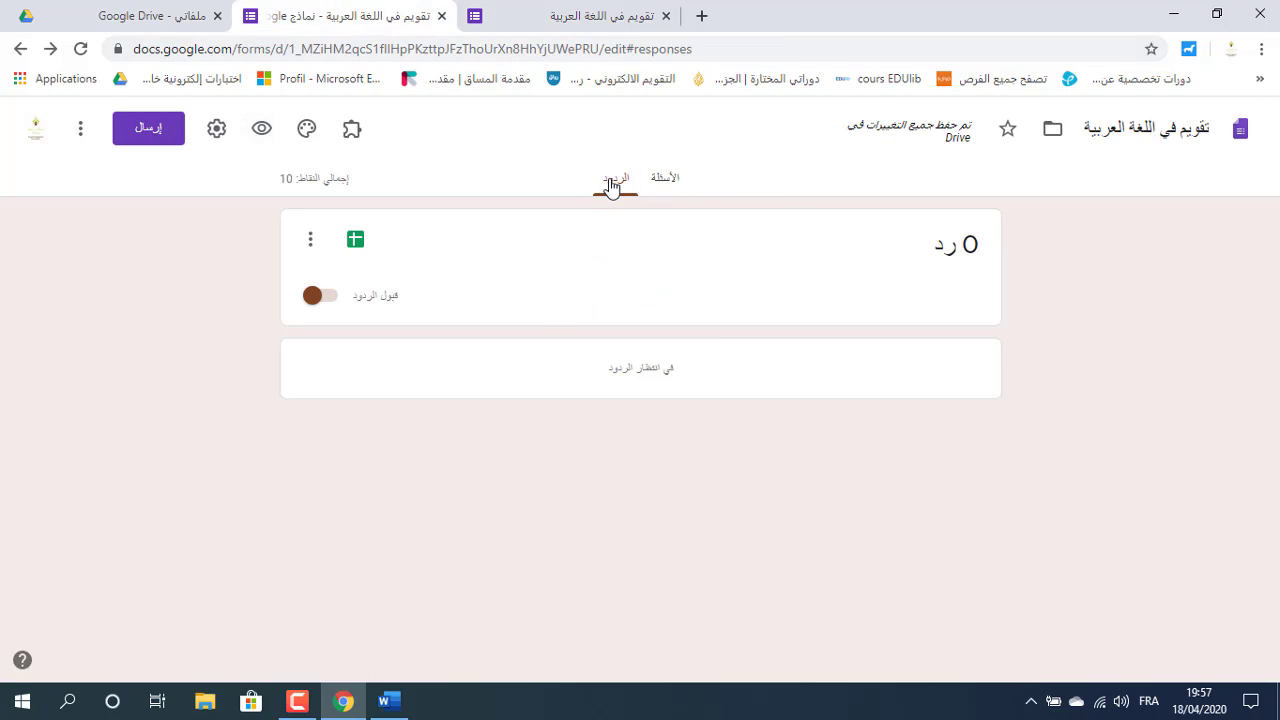
{"action": "left_click", "coordinate": [663, 184]}
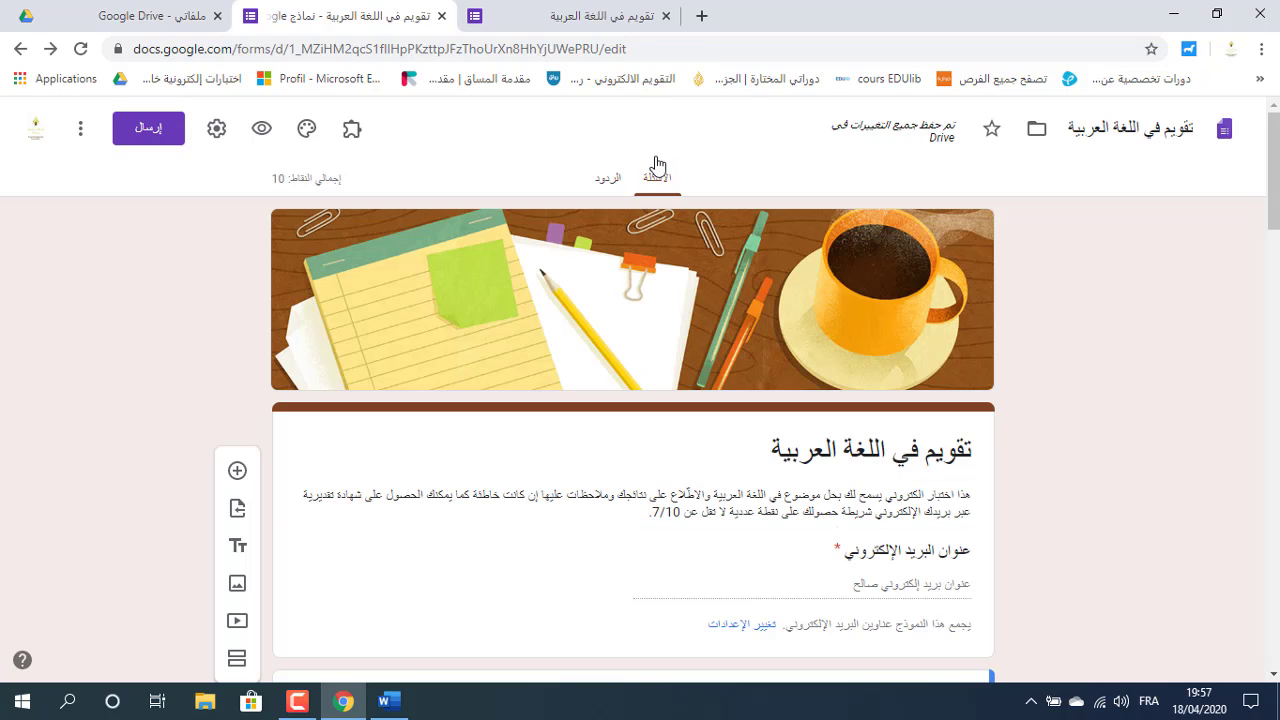
{"action": "left_click", "coordinate": [605, 18]}
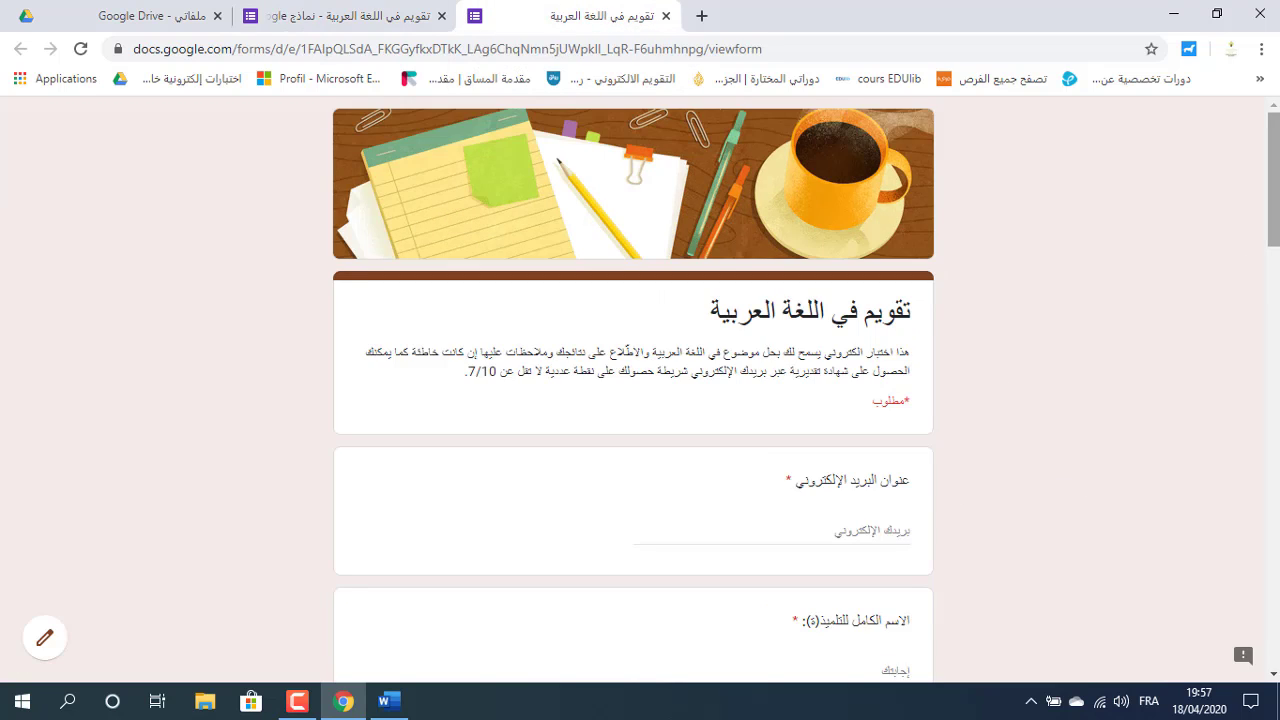
Fill the required email field with the respondent's address using the autofill suggestion.
{"action": "scroll", "coordinate": [806, 389], "scroll_direction": "down", "scroll_amount": 2}
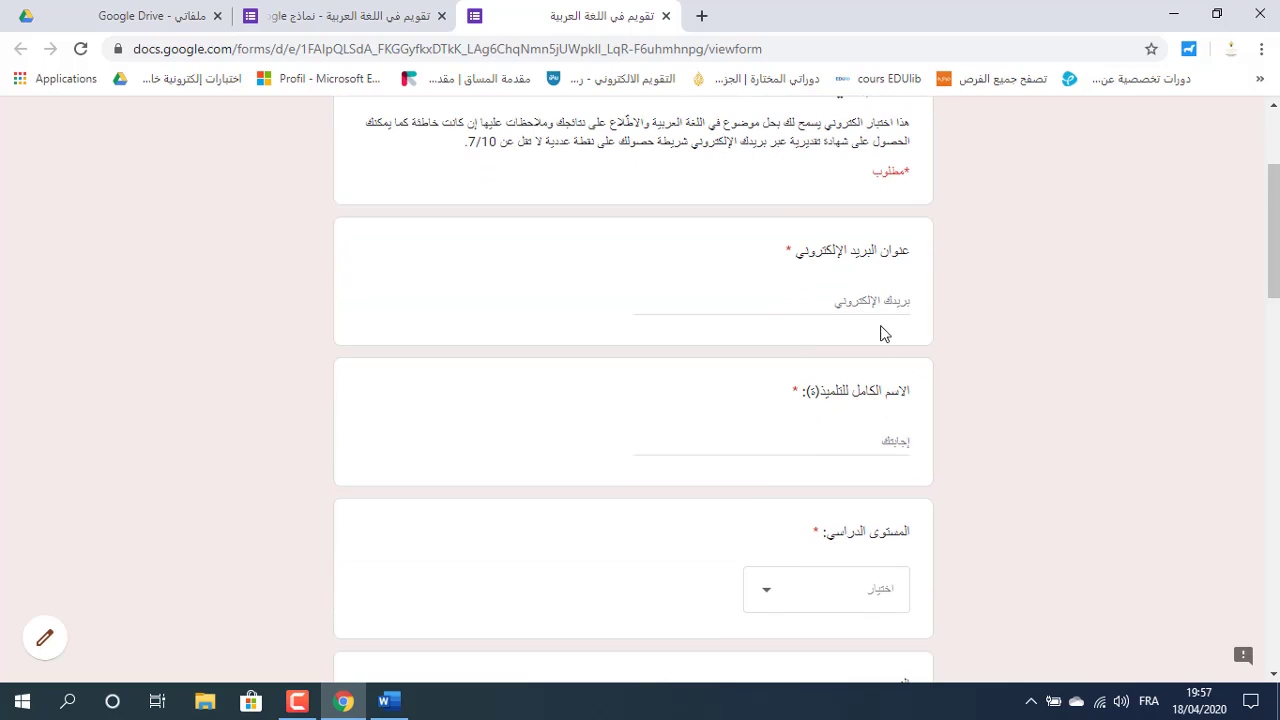
{"action": "left_click", "coordinate": [866, 292]}
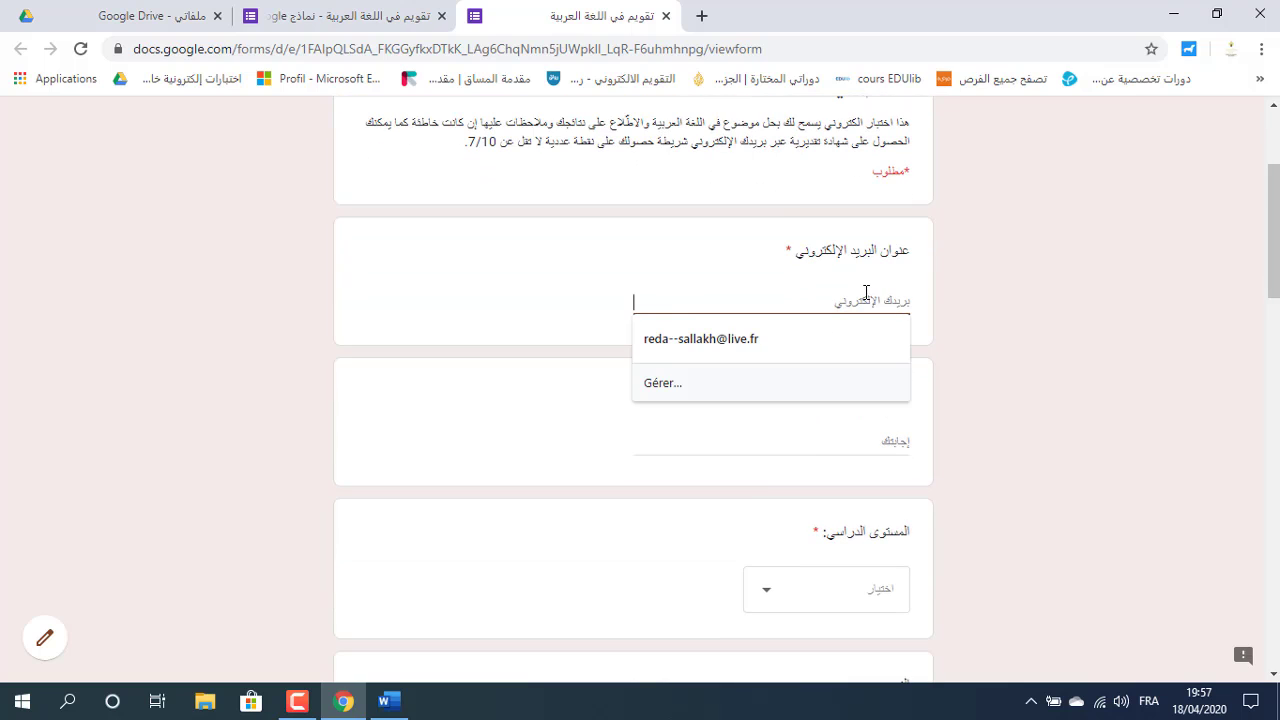
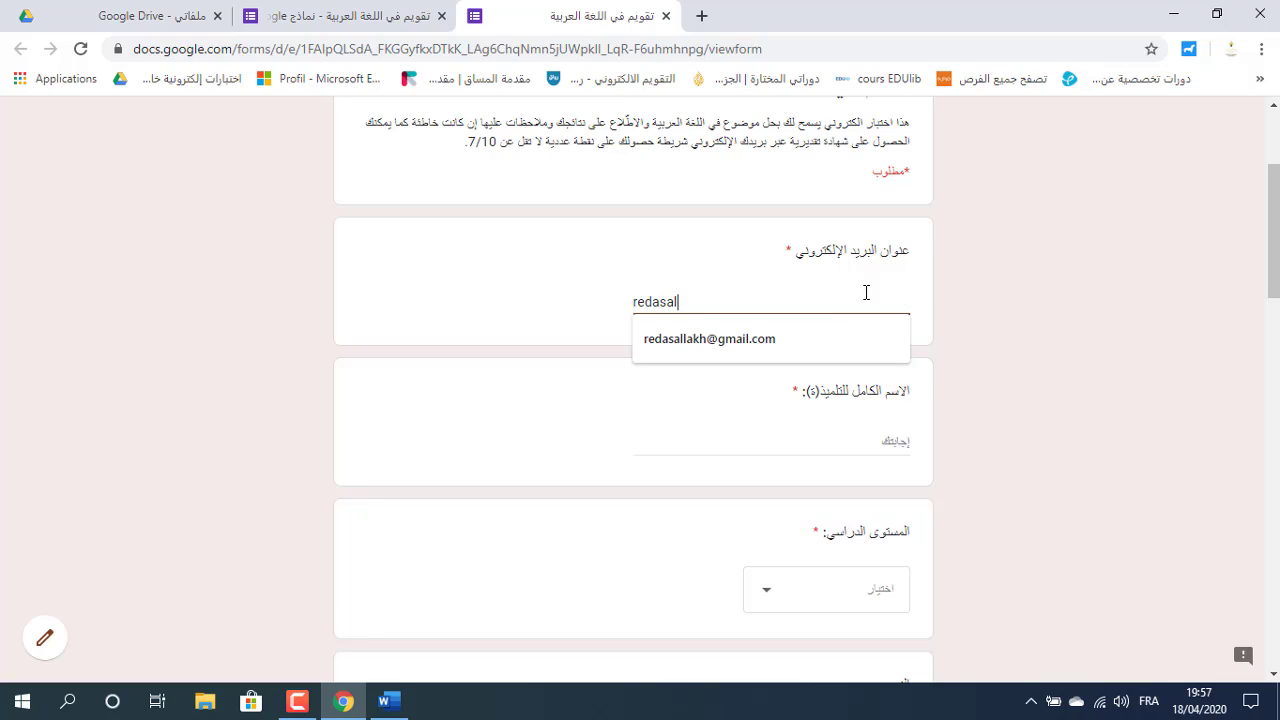
{"action": "left_click", "coordinate": [763, 339]}
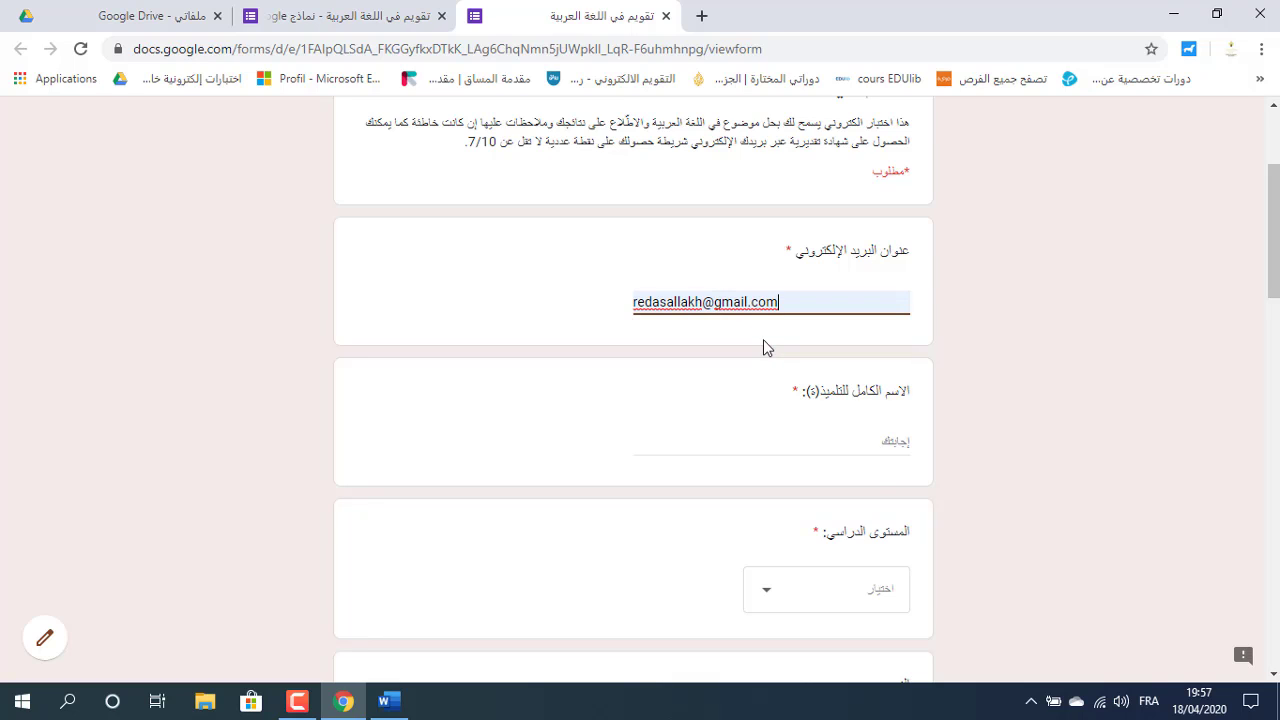
Select and copy the student's full name line in the Word notes, then return to the browser.
{"action": "left_click", "coordinate": [404, 706]}
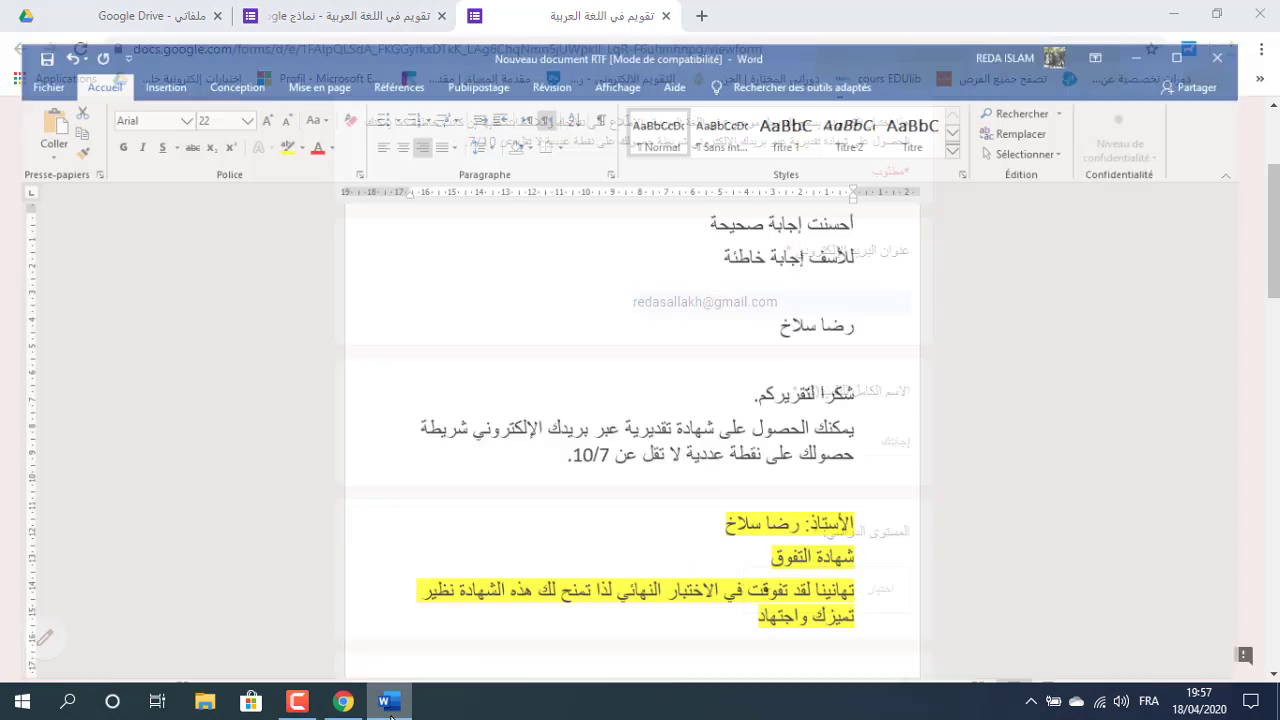
{"action": "double_click", "coordinate": [838, 293]}
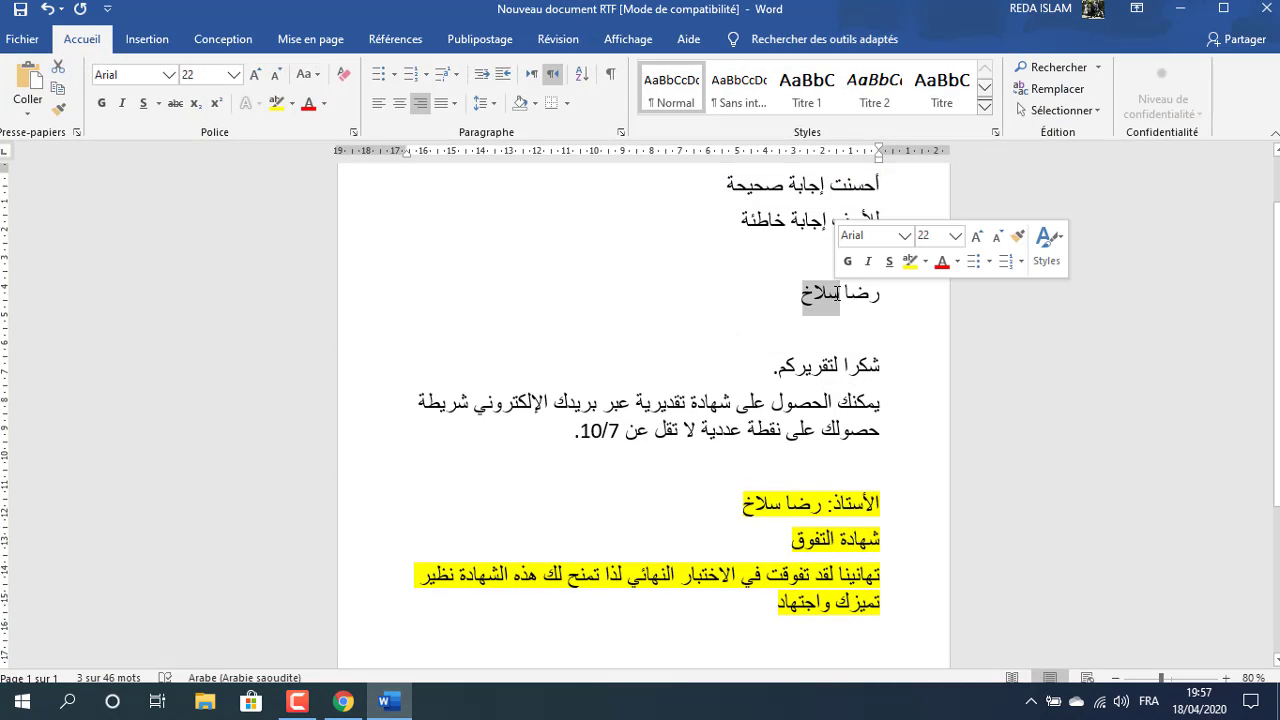
{"action": "triple_click", "coordinate": [835, 292]}
{"action": "key", "text": "ctrl+c"}
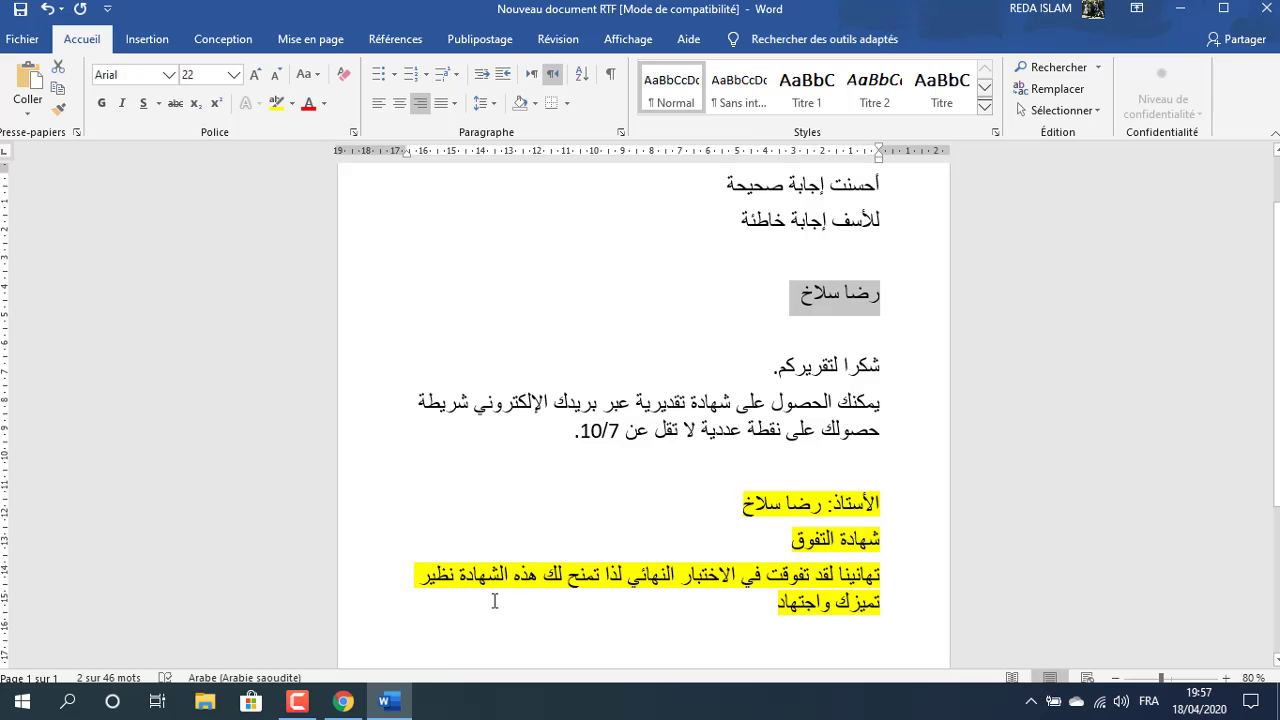
{"action": "left_click", "coordinate": [343, 701]}
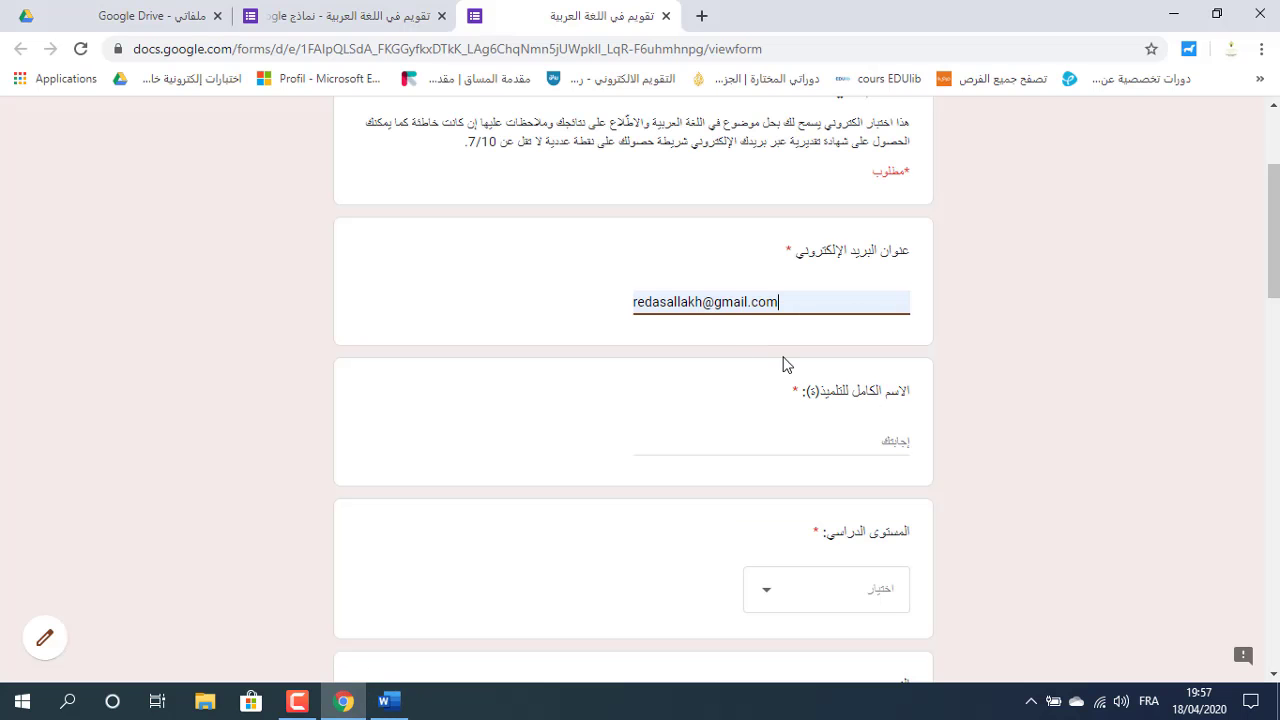
Paste the student's full name and choose السادس إبتدائي (ف 1) as the class level.
{"action": "left_click", "coordinate": [856, 445]}
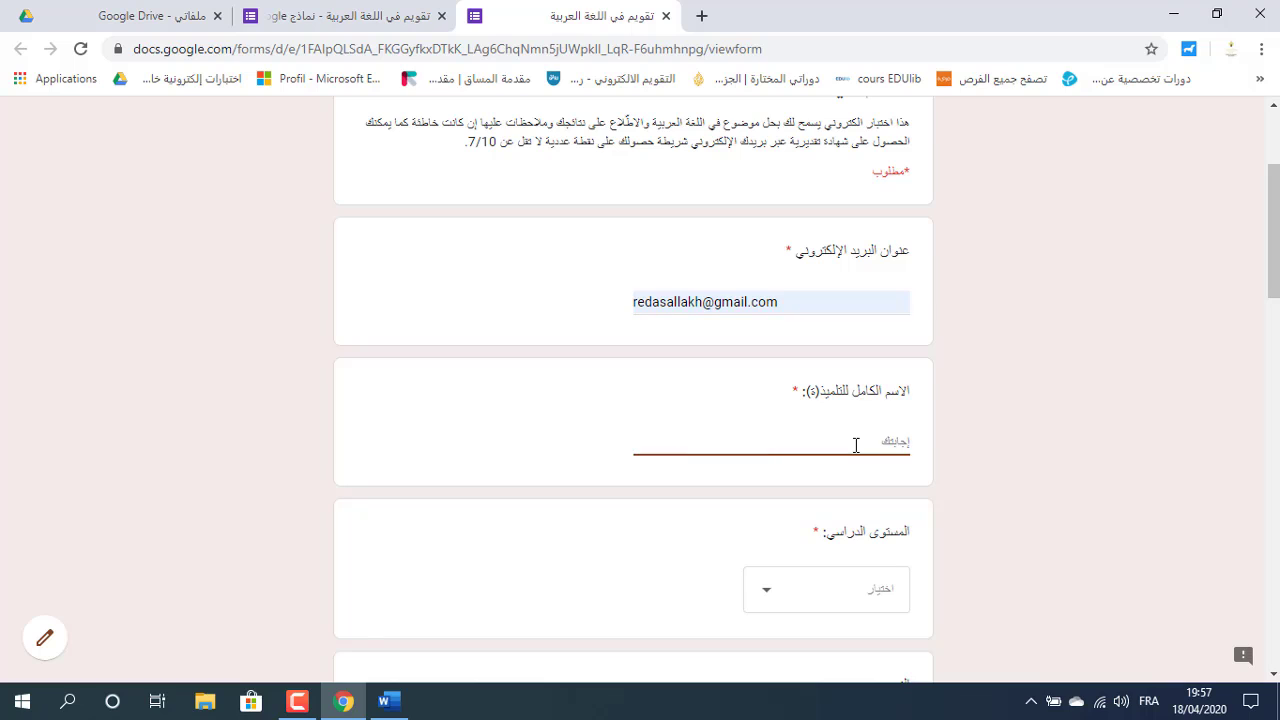
{"action": "key", "text": "ctrl+v"}
{"action": "left_click", "coordinate": [864, 598]}
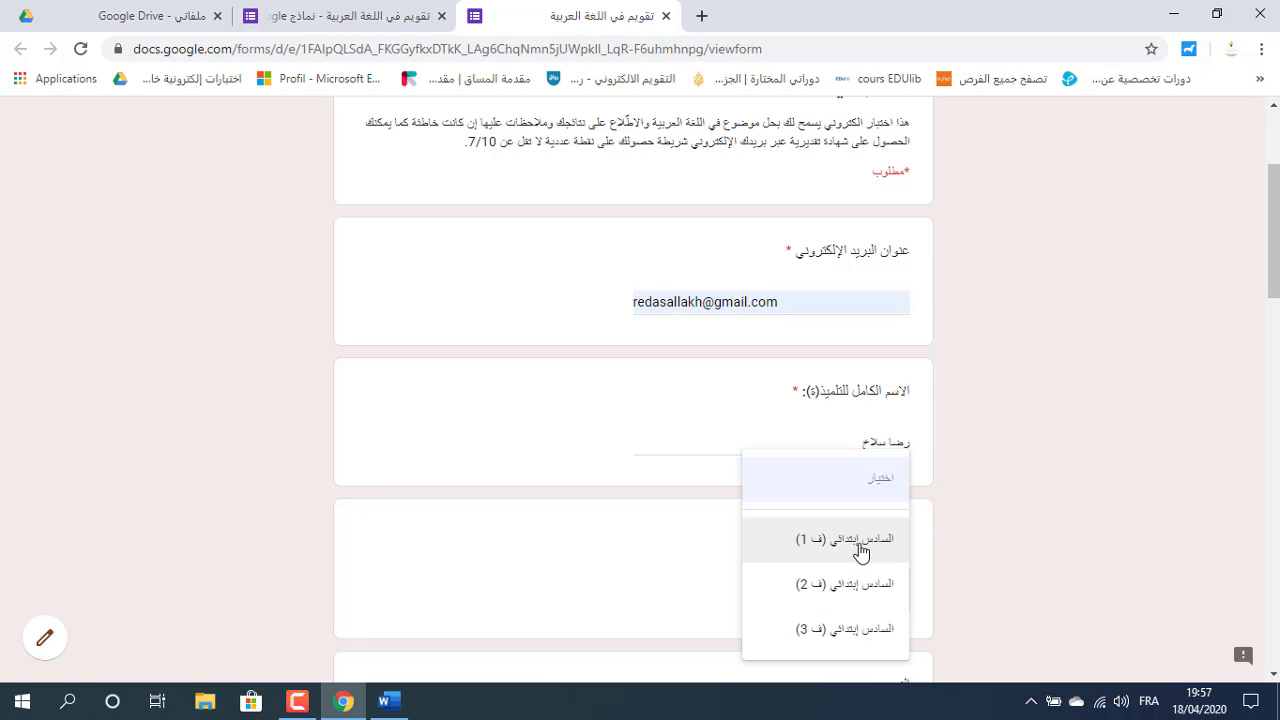
{"action": "left_click", "coordinate": [861, 552]}
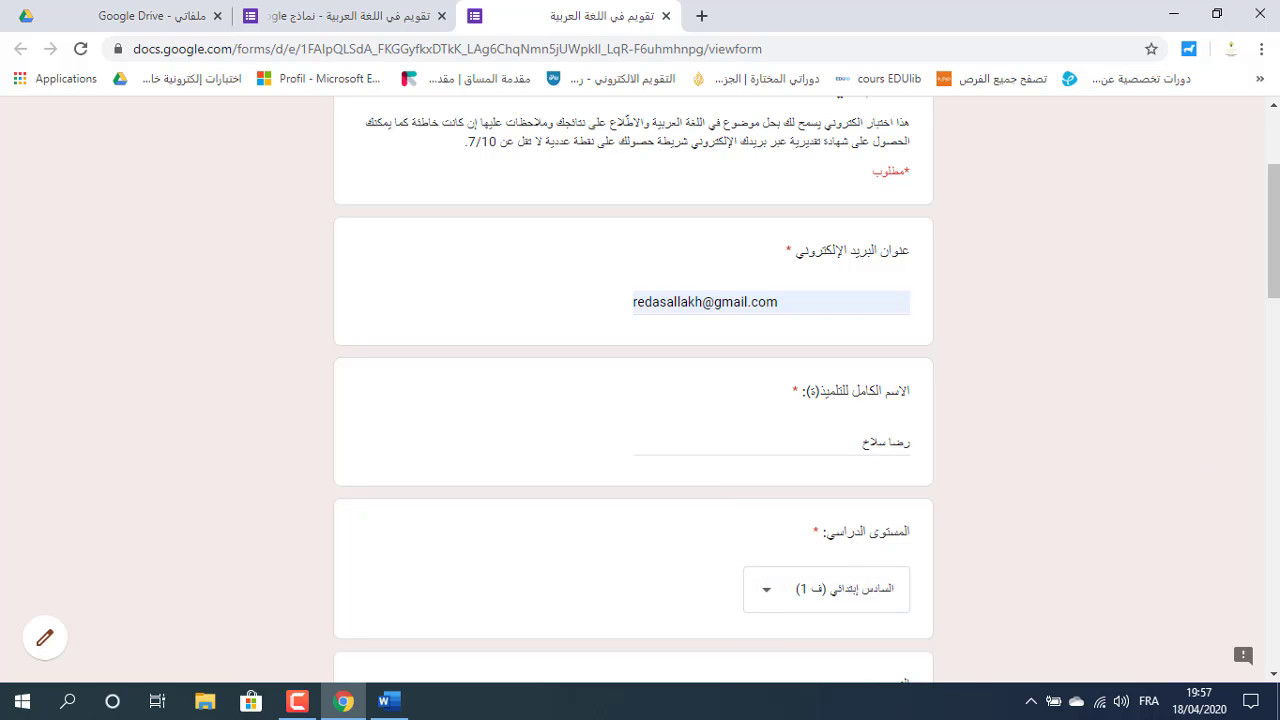
Answer question 2 (تتطلبه, تستوجبه), question 3 (تخصيصه لما فيه خير), question 4 (بأن تبقى فيه ولا تهجره) and submit.
{"action": "scroll", "coordinate": [1277, 285], "scroll_direction": "down", "scroll_amount": 5}
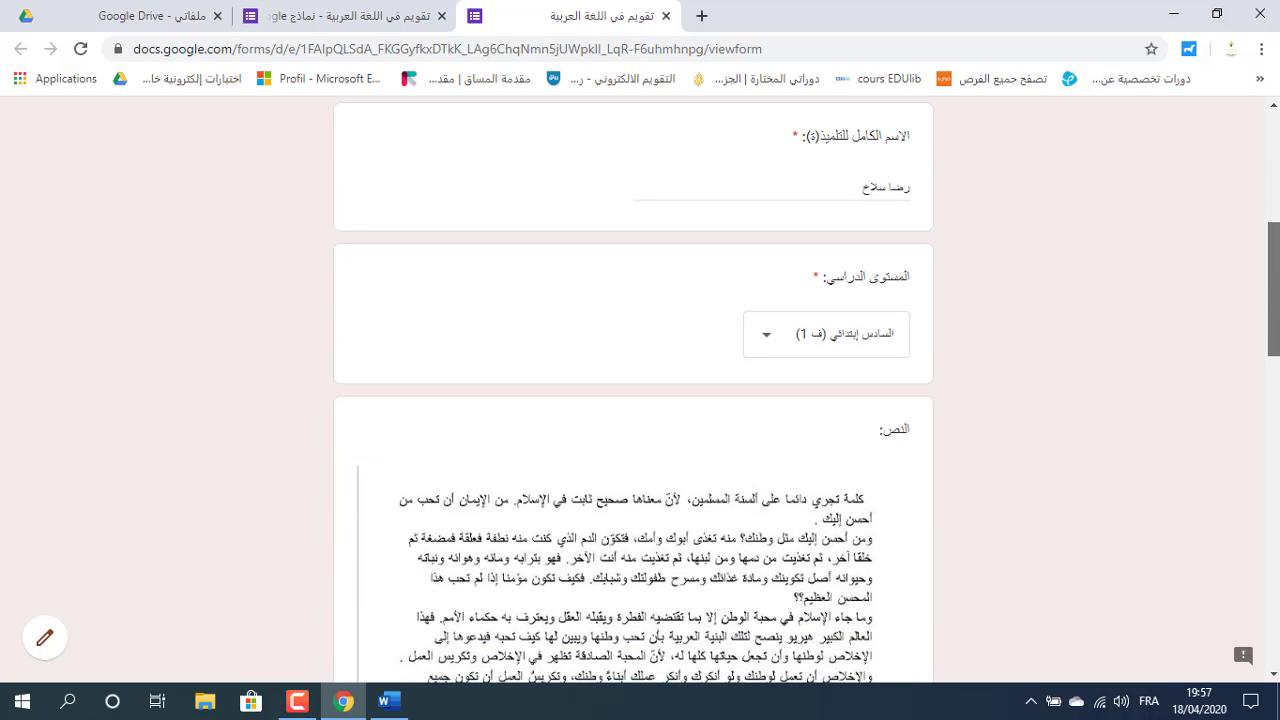
{"action": "scroll", "coordinate": [632, 380], "scroll_direction": "down", "scroll_amount": 3}
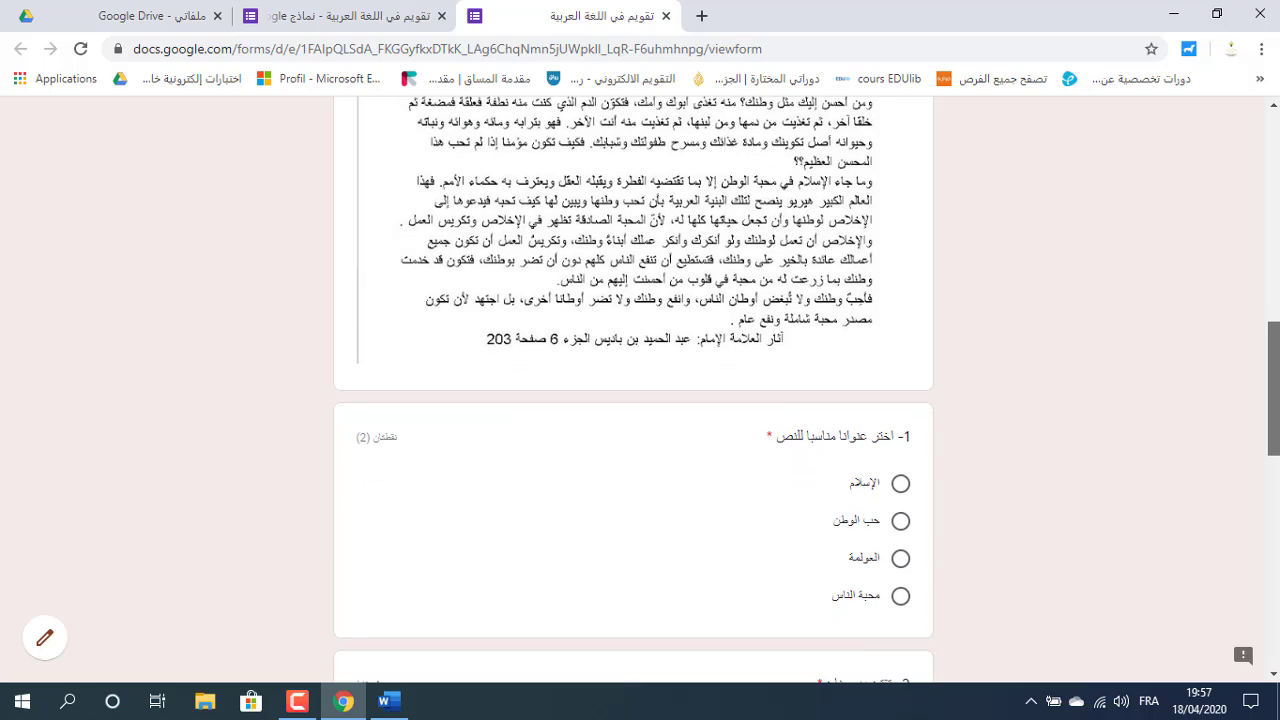
{"action": "scroll", "coordinate": [632, 390], "scroll_direction": "down", "scroll_amount": 1}
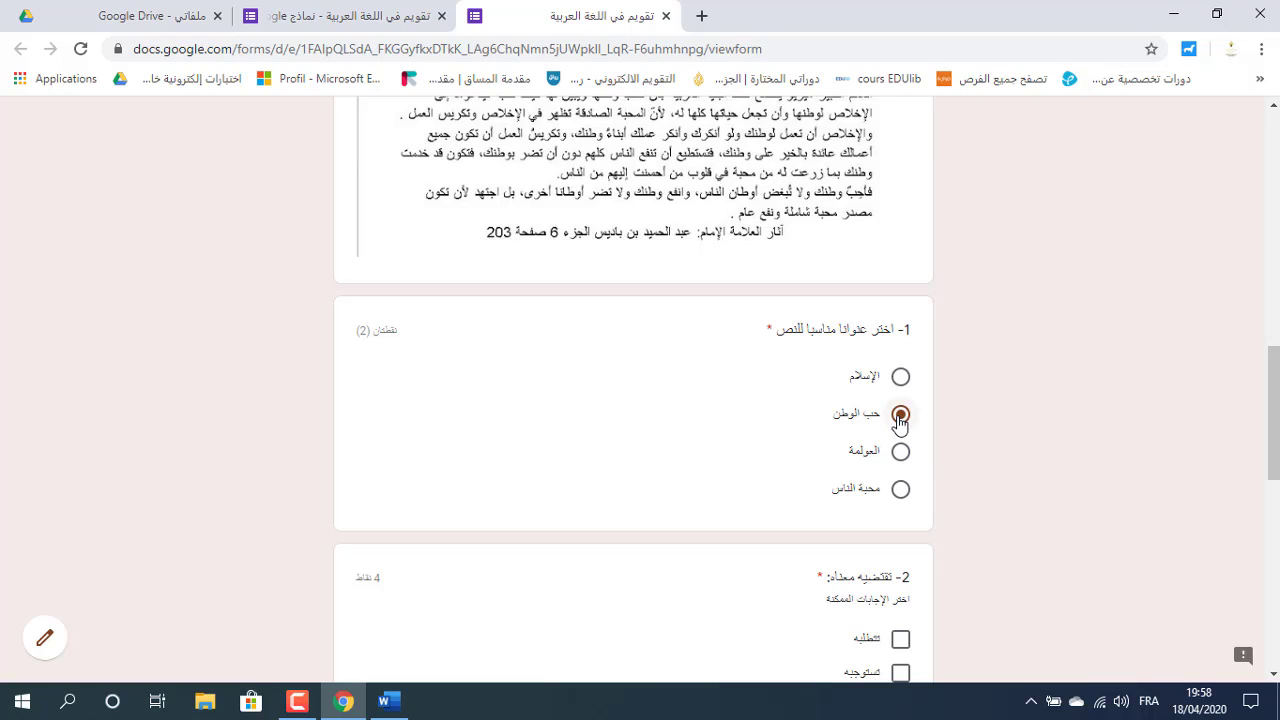
{"action": "left_click_drag", "start_coordinate": [1275, 444], "coordinate": [1275, 509]}
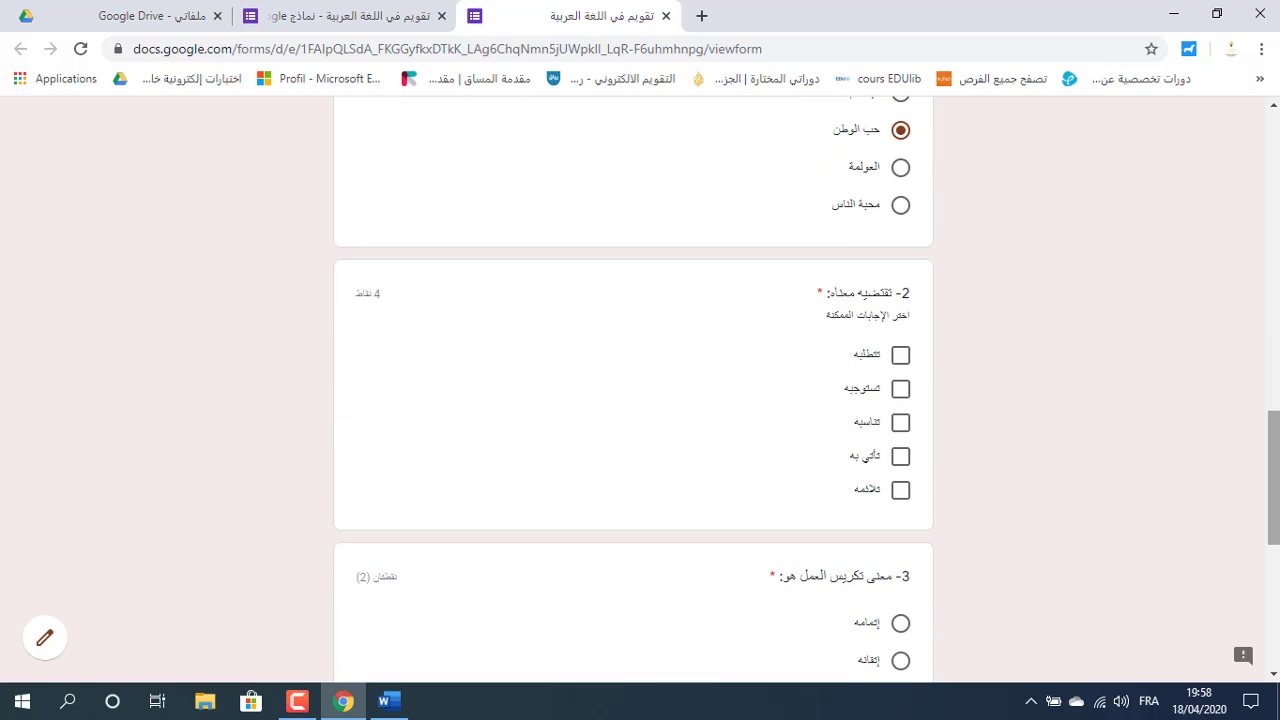
{"action": "left_click", "coordinate": [900, 354]}
{"action": "left_click", "coordinate": [900, 389]}
{"action": "left_click_drag", "start_coordinate": [1272, 460], "coordinate": [1272, 506]}
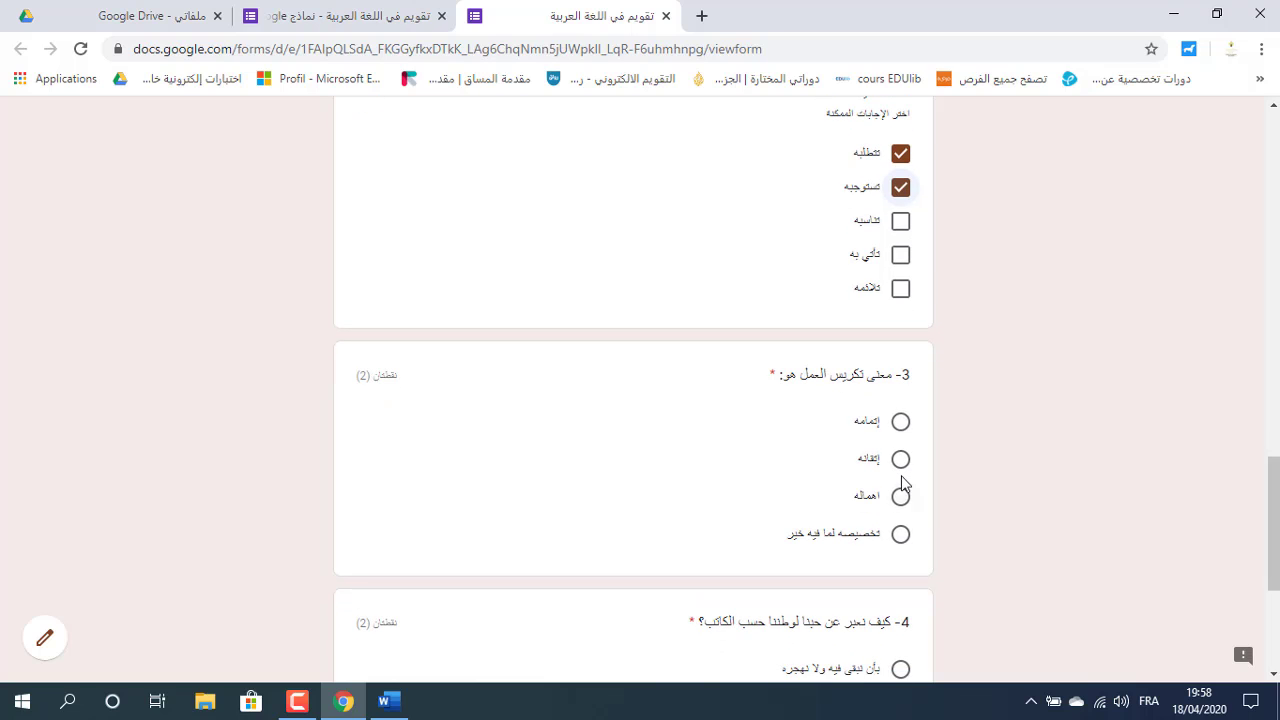
{"action": "left_click", "coordinate": [901, 534]}
{"action": "scroll", "coordinate": [1130, 462], "scroll_direction": "down", "scroll_amount": 3}
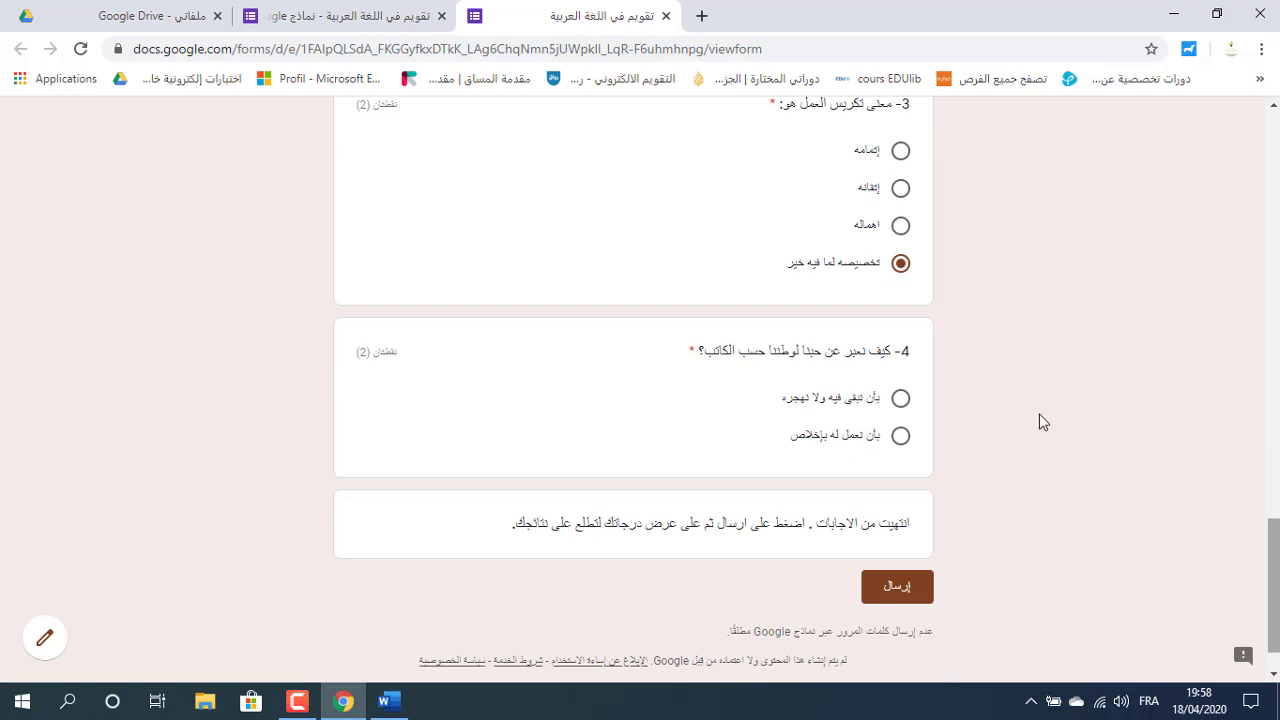
{"action": "left_click", "coordinate": [900, 400]}
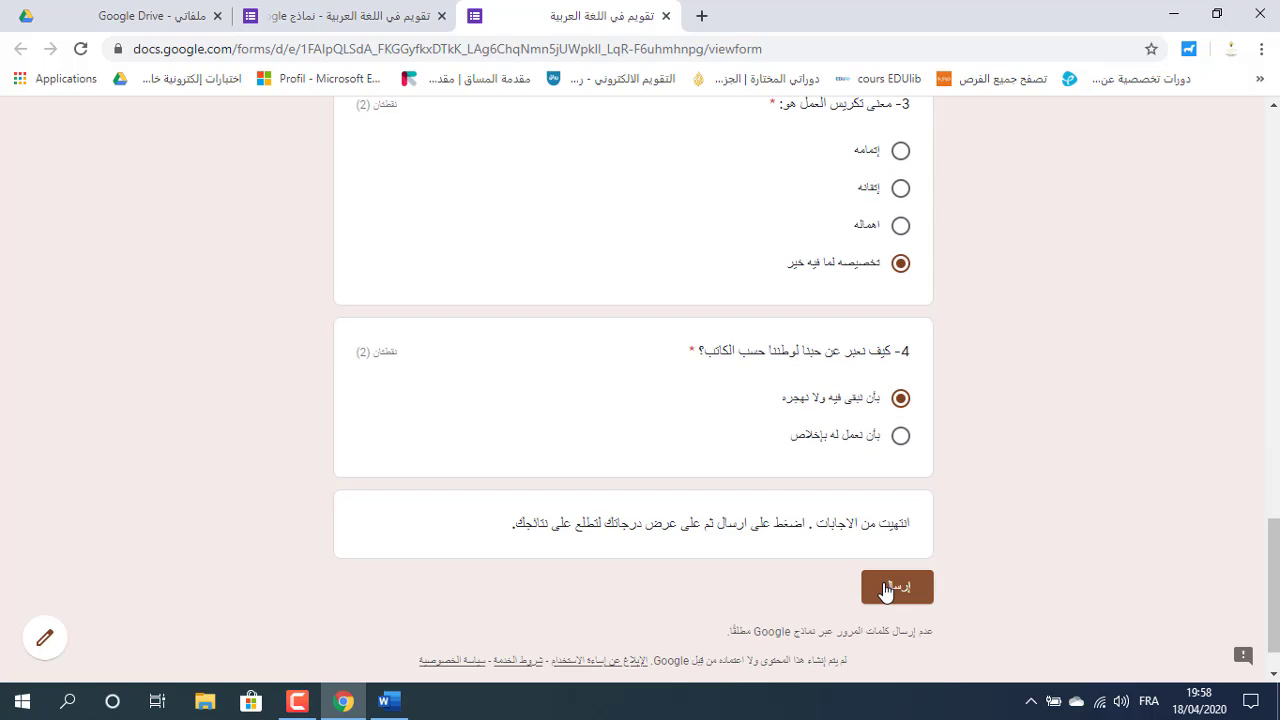
{"action": "left_click", "coordinate": [885, 590]}
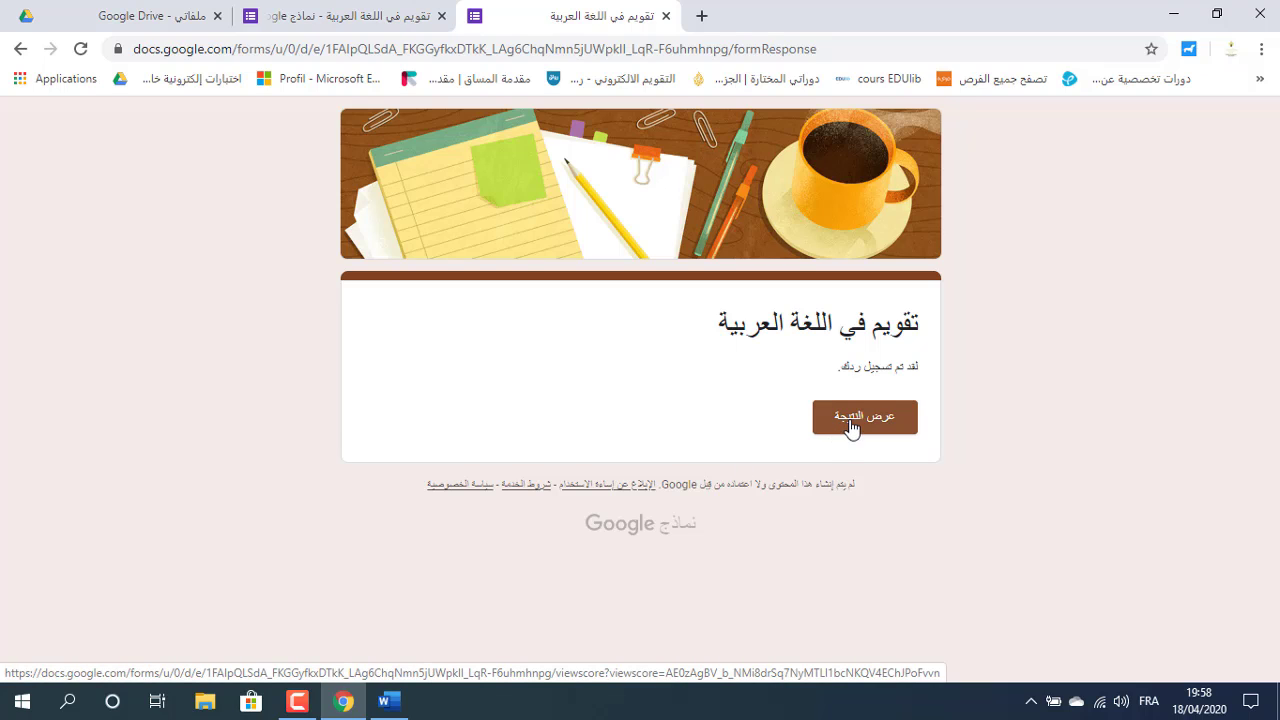
Open the score and review the graded answers: 8/10 total, question 4 wrong at 0/2.
{"action": "left_click", "coordinate": [851, 428]}
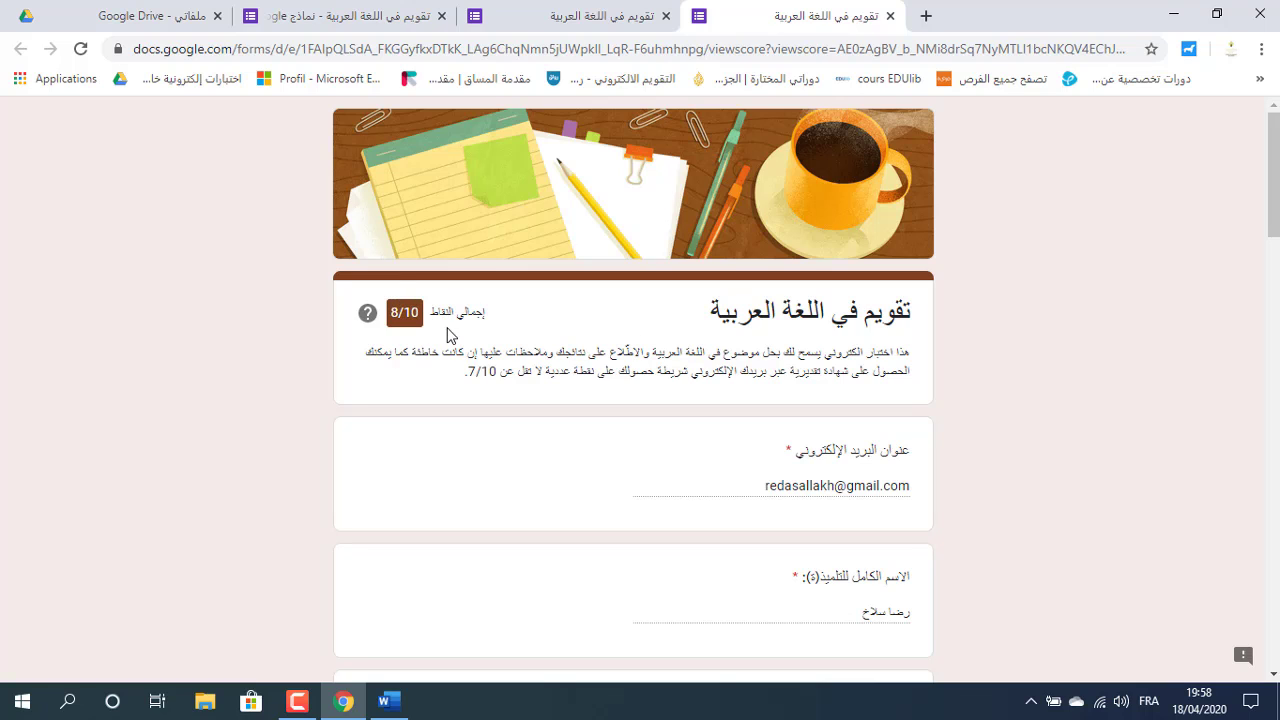
{"action": "scroll", "coordinate": [1273, 175], "scroll_direction": "down", "scroll_amount": 2}
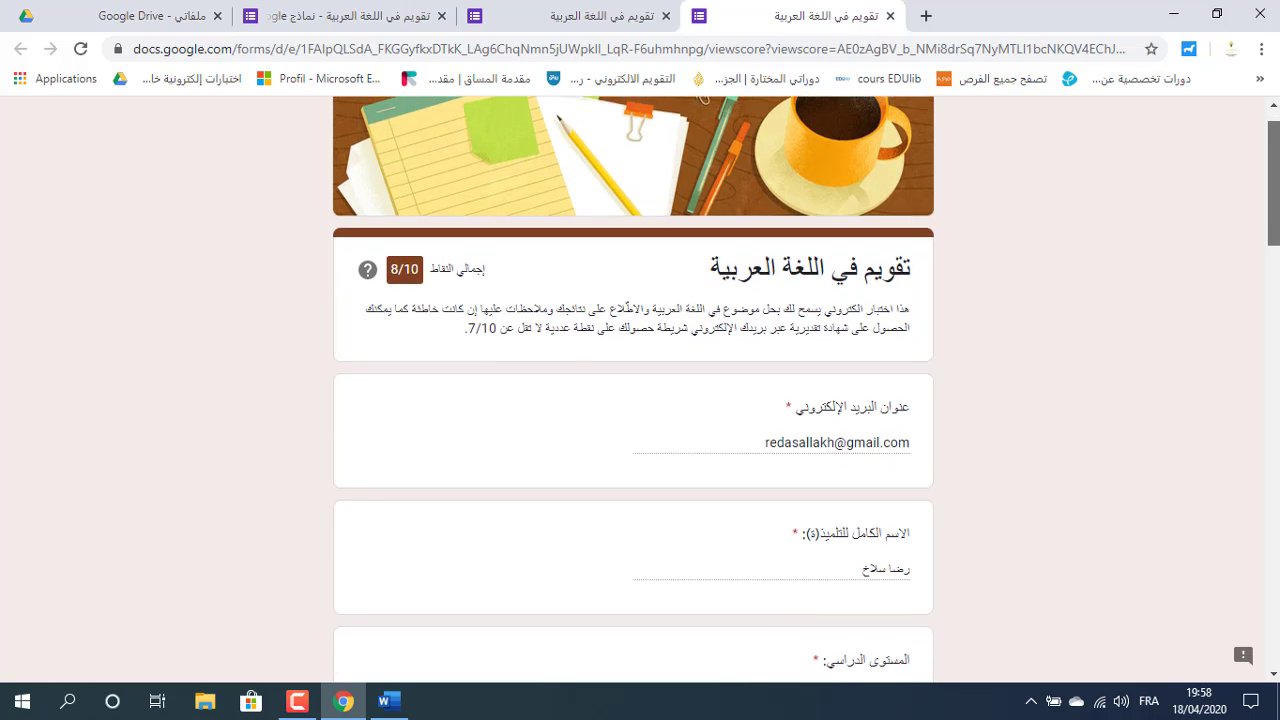
{"action": "scroll", "coordinate": [1273, 200], "scroll_direction": "down", "scroll_amount": 8}
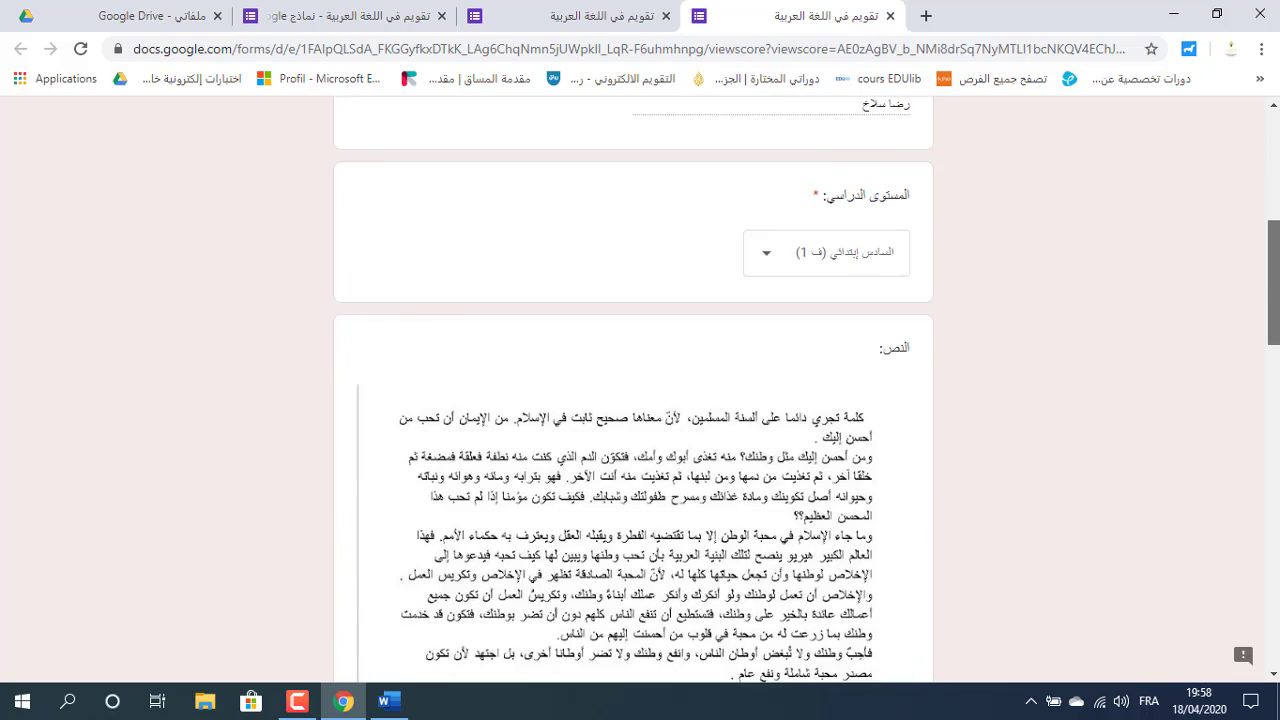
{"action": "scroll", "coordinate": [632, 388], "scroll_direction": "down", "scroll_amount": 2}
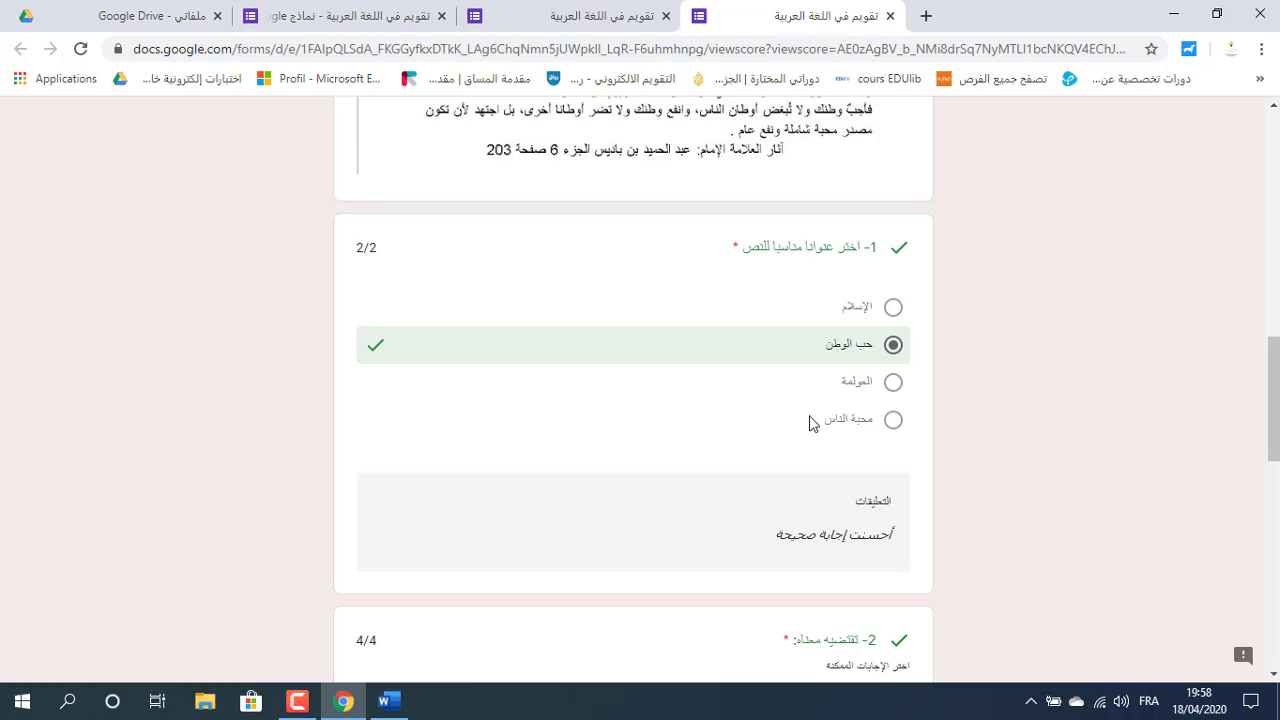
{"action": "left_click_drag", "start_coordinate": [1273, 400], "coordinate": [1273, 464]}
{"action": "scroll", "coordinate": [983, 422], "scroll_direction": "down", "scroll_amount": 3}
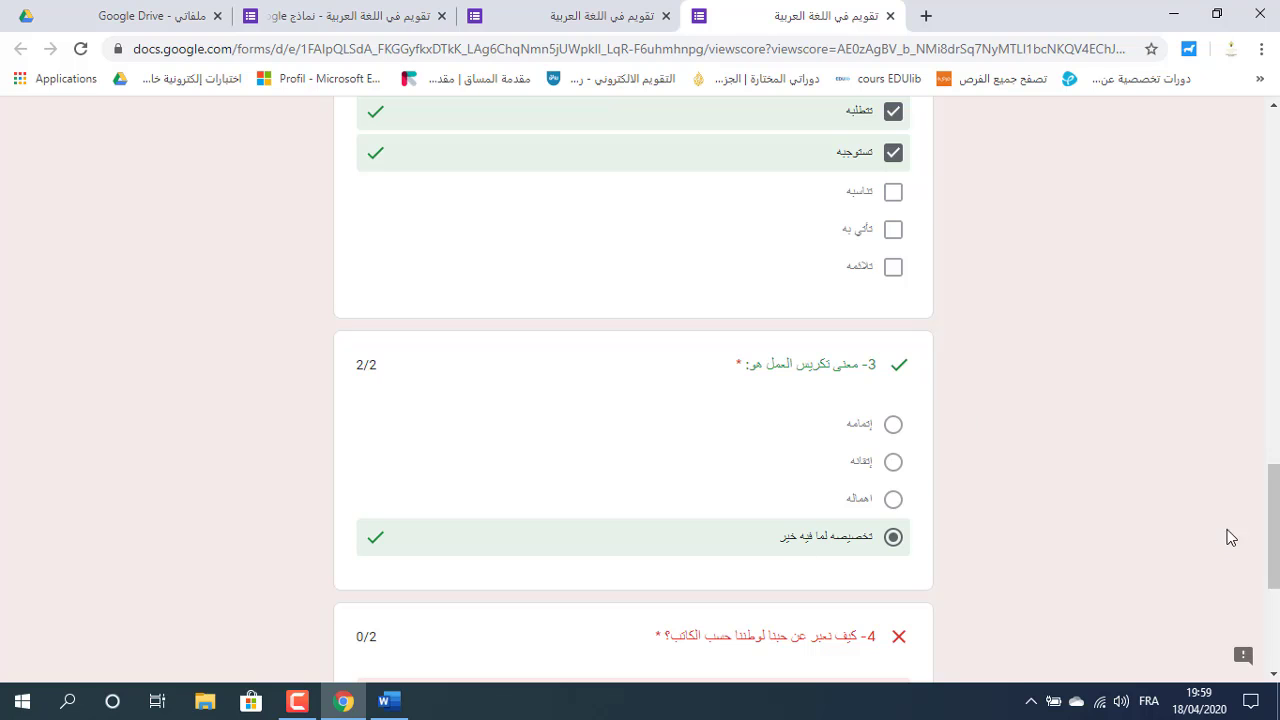
{"action": "left_click_drag", "start_coordinate": [1273, 530], "coordinate": [1273, 389]}
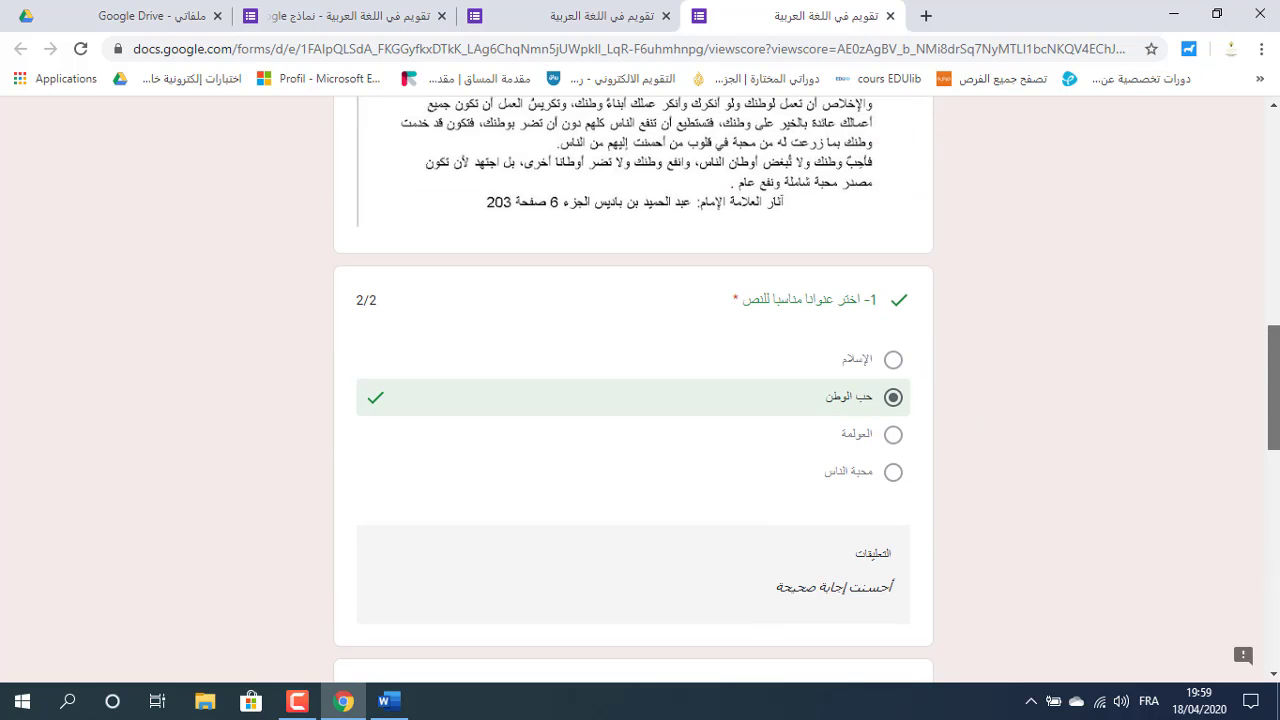